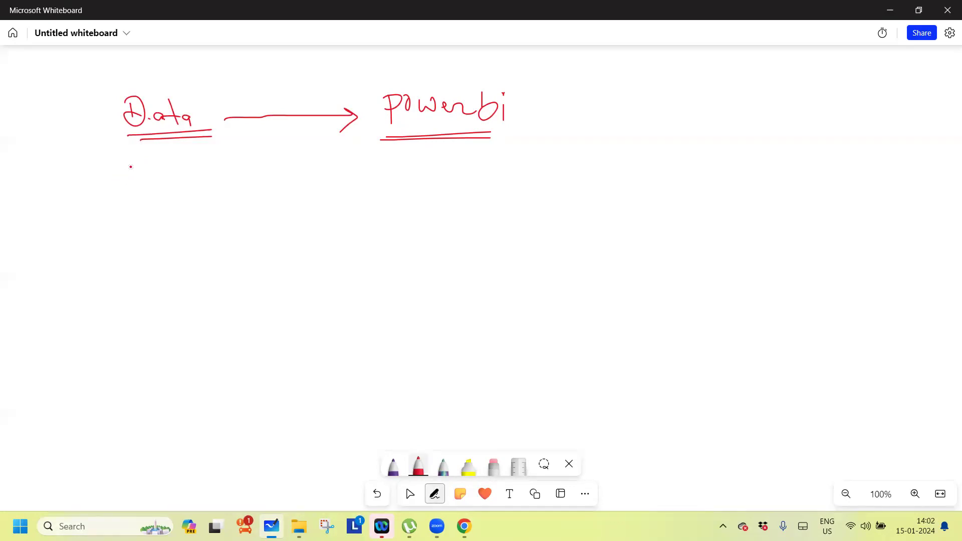
Step: Handwrite Excel, CSV, Json and SQL in red under Data, underline each, and draw a brace beside the list
{"action": "mouse_move", "coordinate": [137, 162]}
{"action": "left_mouse_down"}
{"action": "mouse_move", "coordinate": [122, 179]}
{"action": "mouse_move", "coordinate": [143, 170]}
{"action": "mouse_move", "coordinate": [145, 183]}
{"action": "mouse_move", "coordinate": [186, 184]}
{"action": "left_mouse_up"}
{"action": "left_click_drag", "start_coordinate": [118, 199], "coordinate": [193, 196]}
{"action": "left_click_drag", "start_coordinate": [137, 214], "coordinate": [172, 231]}
{"action": "mouse_move", "coordinate": [183, 208]}
{"action": "left_mouse_down"}
{"action": "mouse_move", "coordinate": [172, 233]}
{"action": "mouse_move", "coordinate": [128, 265]}
{"action": "left_mouse_up"}
{"action": "left_click_drag", "start_coordinate": [132, 253], "coordinate": [149, 250]}
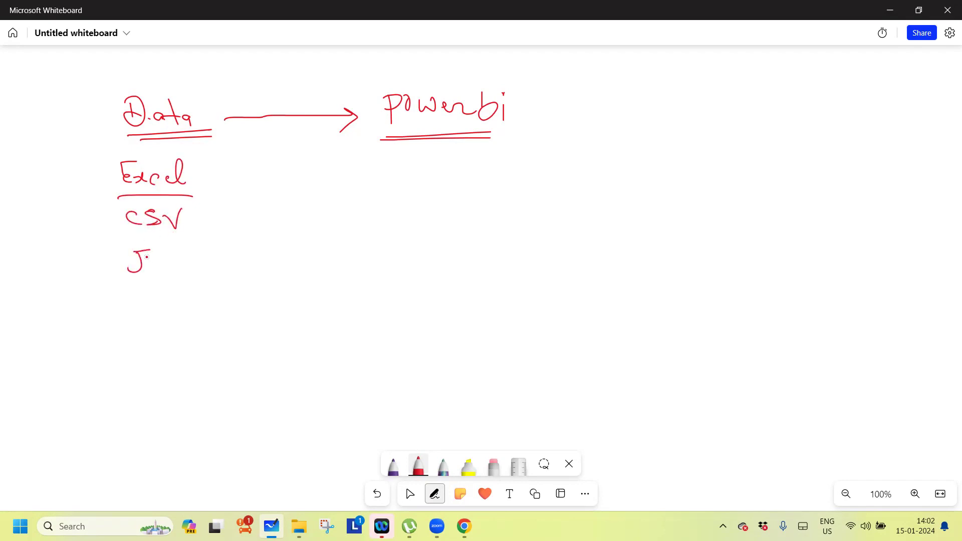
{"action": "mouse_move", "coordinate": [159, 255]}
{"action": "left_mouse_down"}
{"action": "mouse_move", "coordinate": [150, 267]}
{"action": "mouse_move", "coordinate": [172, 258]}
{"action": "mouse_move", "coordinate": [189, 272]}
{"action": "left_mouse_up"}
{"action": "left_click_drag", "start_coordinate": [117, 246], "coordinate": [188, 245]}
{"action": "mouse_move", "coordinate": [127, 284]}
{"action": "left_mouse_down"}
{"action": "mouse_move", "coordinate": [193, 281]}
{"action": "mouse_move", "coordinate": [121, 307]}
{"action": "mouse_move", "coordinate": [148, 298]}
{"action": "mouse_move", "coordinate": [171, 315]}
{"action": "mouse_move", "coordinate": [164, 323]}
{"action": "left_mouse_up"}
{"action": "mouse_move", "coordinate": [113, 165]}
{"action": "left_mouse_down"}
{"action": "mouse_move", "coordinate": [102, 234]}
{"action": "mouse_move", "coordinate": [110, 394]}
{"action": "mouse_move", "coordinate": [120, 396]}
{"action": "left_mouse_up"}
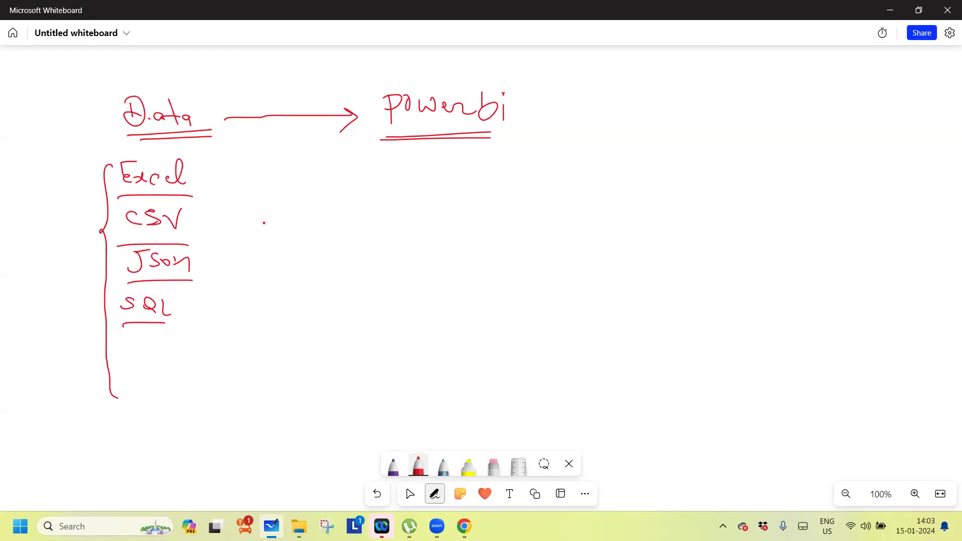
Step: Add another red underline beneath Data, and handwrite a double-underlined "Import" above it in purple
{"action": "left_click_drag", "start_coordinate": [128, 135], "coordinate": [221, 122]}
{"action": "left_click", "coordinate": [394, 465]}
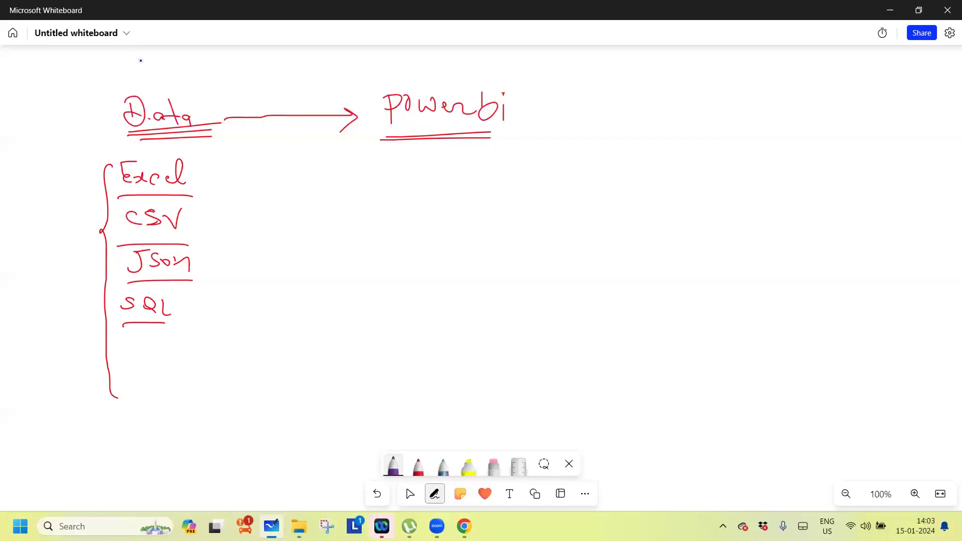
{"action": "mouse_move", "coordinate": [127, 62]}
{"action": "left_mouse_down"}
{"action": "mouse_move", "coordinate": [161, 55]}
{"action": "mouse_move", "coordinate": [146, 81]}
{"action": "mouse_move", "coordinate": [157, 79]}
{"action": "left_mouse_up"}
{"action": "mouse_move", "coordinate": [158, 71]}
{"action": "left_mouse_down"}
{"action": "mouse_move", "coordinate": [183, 92]}
{"action": "mouse_move", "coordinate": [196, 76]}
{"action": "mouse_move", "coordinate": [234, 70]}
{"action": "left_mouse_up"}
{"action": "left_click_drag", "start_coordinate": [226, 55], "coordinate": [227, 79]}
{"action": "left_click_drag", "start_coordinate": [143, 94], "coordinate": [231, 92]}
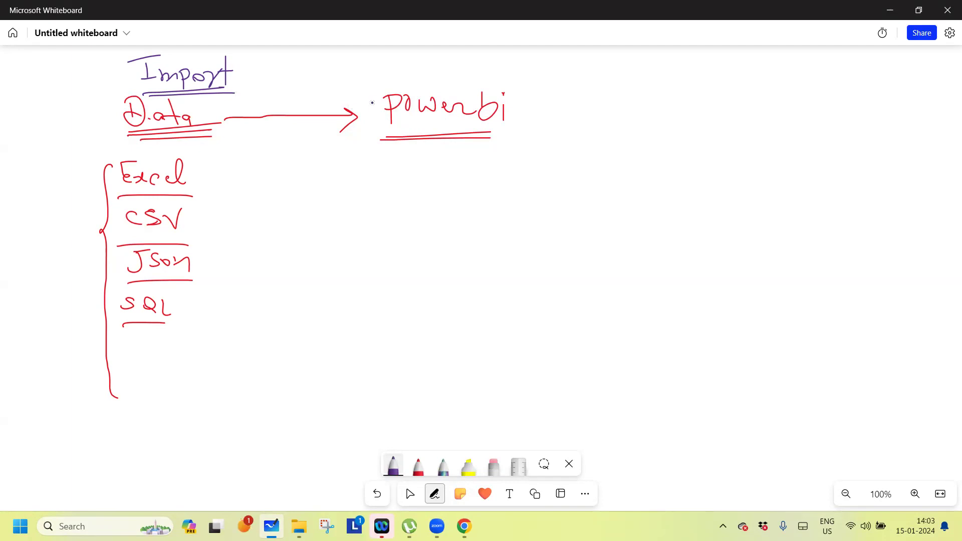
Step: Box Powerbi and Data in purple with a tick at the Powerbi box, and allow the Zoom local recording request
{"action": "mouse_move", "coordinate": [376, 79]}
{"action": "left_mouse_down"}
{"action": "mouse_move", "coordinate": [376, 144]}
{"action": "mouse_move", "coordinate": [400, 77]}
{"action": "mouse_move", "coordinate": [525, 79]}
{"action": "mouse_move", "coordinate": [501, 145]}
{"action": "mouse_move", "coordinate": [373, 136]}
{"action": "left_mouse_up"}
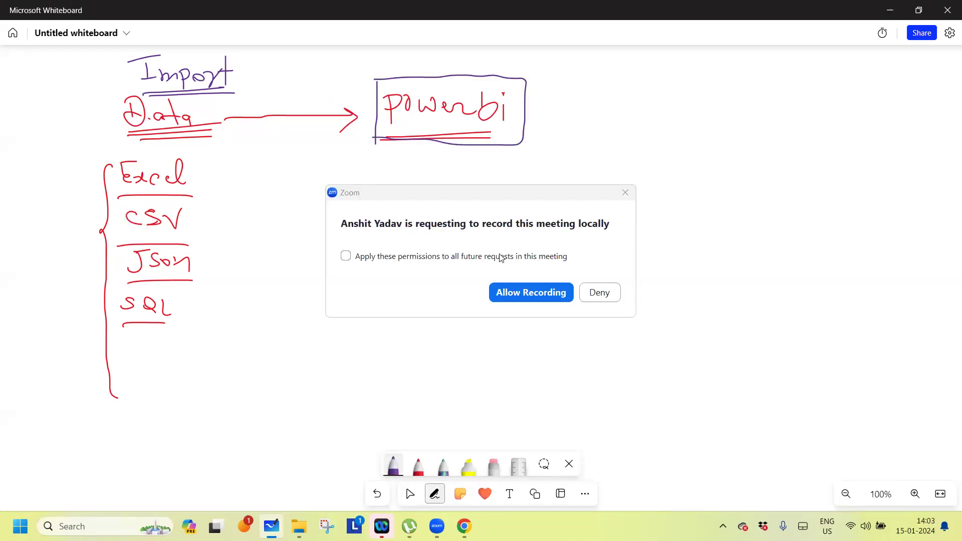
{"action": "left_click", "coordinate": [518, 291]}
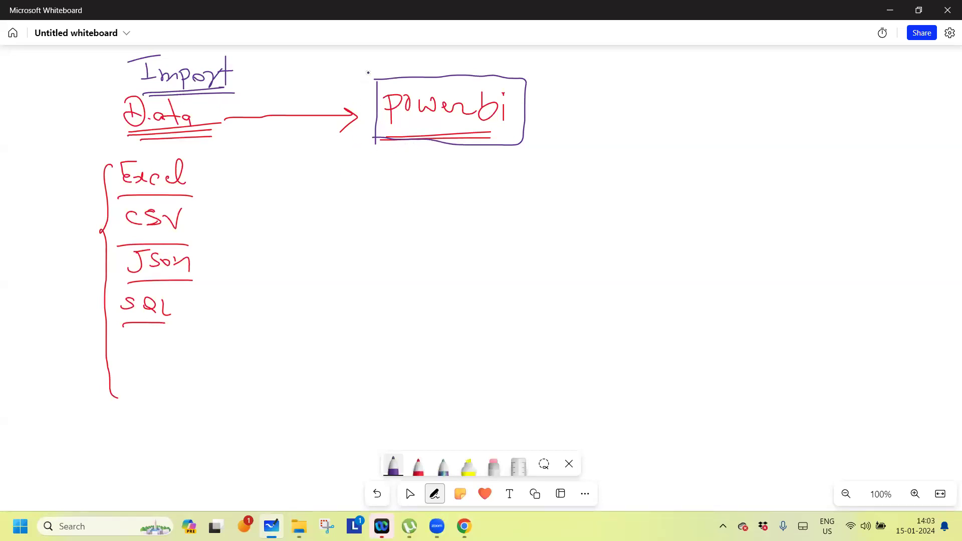
{"action": "left_click_drag", "start_coordinate": [366, 80], "coordinate": [419, 60]}
{"action": "mouse_move", "coordinate": [126, 134]}
{"action": "left_mouse_down"}
{"action": "mouse_move", "coordinate": [209, 125]}
{"action": "mouse_move", "coordinate": [134, 93]}
{"action": "mouse_move", "coordinate": [109, 126]}
{"action": "mouse_move", "coordinate": [124, 132]}
{"action": "left_mouse_up"}
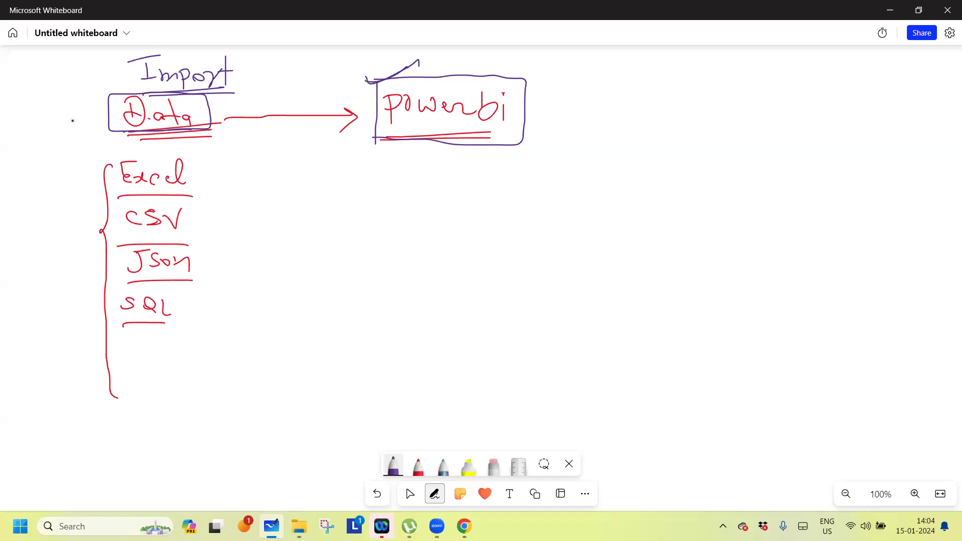
Step: Mark Excel, CSV, Json and SQL with purple tick marks
{"action": "mouse_move", "coordinate": [82, 174]}
{"action": "left_mouse_down"}
{"action": "mouse_move", "coordinate": [87, 181]}
{"action": "mouse_move", "coordinate": [141, 144]}
{"action": "left_mouse_up"}
{"action": "left_click_drag", "start_coordinate": [94, 224], "coordinate": [142, 201]}
{"action": "left_click_drag", "start_coordinate": [98, 264], "coordinate": [138, 244]}
{"action": "left_click_drag", "start_coordinate": [97, 319], "coordinate": [138, 293]}
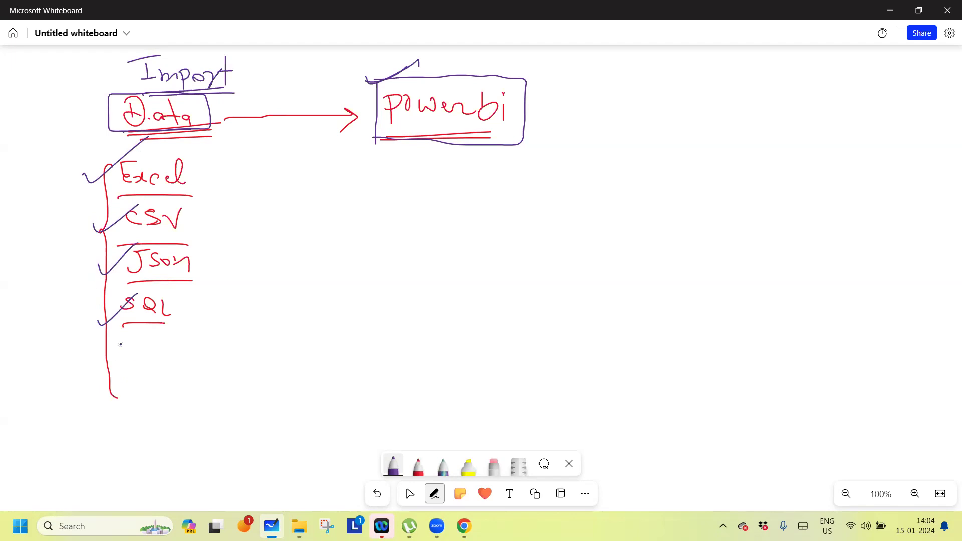
Step: Extend the data source list below SQL with handwritten, double-underlined "NoSQL" and "etc" in purple
{"action": "mouse_move", "coordinate": [118, 340]}
{"action": "left_mouse_down"}
{"action": "mouse_move", "coordinate": [118, 359]}
{"action": "mouse_move", "coordinate": [131, 349]}
{"action": "left_mouse_up"}
{"action": "mouse_move", "coordinate": [129, 332]}
{"action": "left_mouse_down"}
{"action": "mouse_move", "coordinate": [129, 358]}
{"action": "mouse_move", "coordinate": [142, 346]}
{"action": "mouse_move", "coordinate": [173, 351]}
{"action": "left_mouse_up"}
{"action": "left_click_drag", "start_coordinate": [178, 351], "coordinate": [203, 357]}
{"action": "mouse_move", "coordinate": [117, 370]}
{"action": "left_mouse_down"}
{"action": "mouse_move", "coordinate": [202, 368]}
{"action": "mouse_move", "coordinate": [187, 378]}
{"action": "left_mouse_up"}
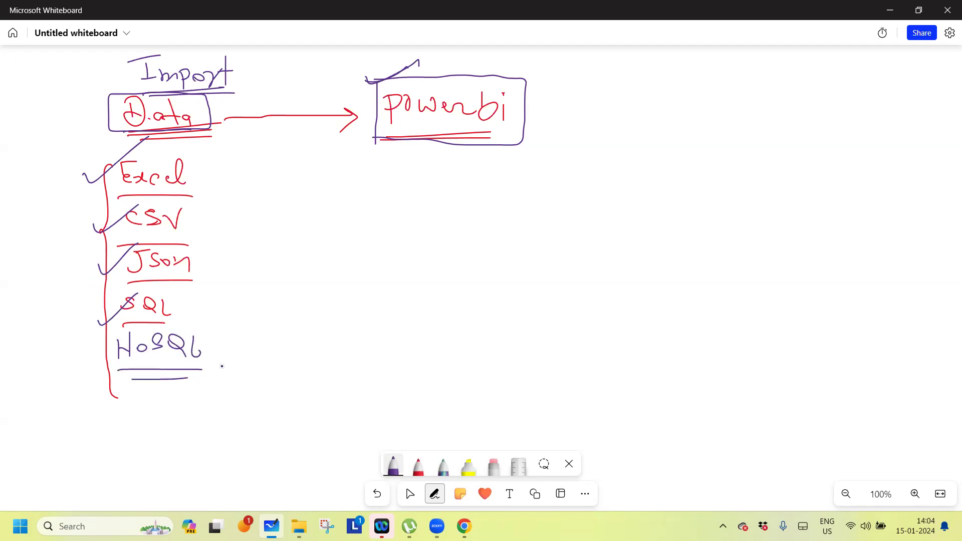
{"action": "left_click_drag", "start_coordinate": [133, 409], "coordinate": [139, 415]}
{"action": "mouse_move", "coordinate": [143, 416]}
{"action": "left_mouse_down"}
{"action": "mouse_move", "coordinate": [161, 408]}
{"action": "mouse_move", "coordinate": [151, 417]}
{"action": "left_mouse_up"}
{"action": "left_click_drag", "start_coordinate": [173, 404], "coordinate": [178, 423]}
{"action": "left_click_drag", "start_coordinate": [136, 432], "coordinate": [167, 432]}
Step: Draw a purple box around Import and a second arrow from Data to Powerbi
{"action": "mouse_move", "coordinate": [125, 57]}
{"action": "left_mouse_down"}
{"action": "mouse_move", "coordinate": [235, 50]}
{"action": "mouse_move", "coordinate": [195, 93]}
{"action": "mouse_move", "coordinate": [125, 96]}
{"action": "mouse_move", "coordinate": [133, 53]}
{"action": "left_mouse_up"}
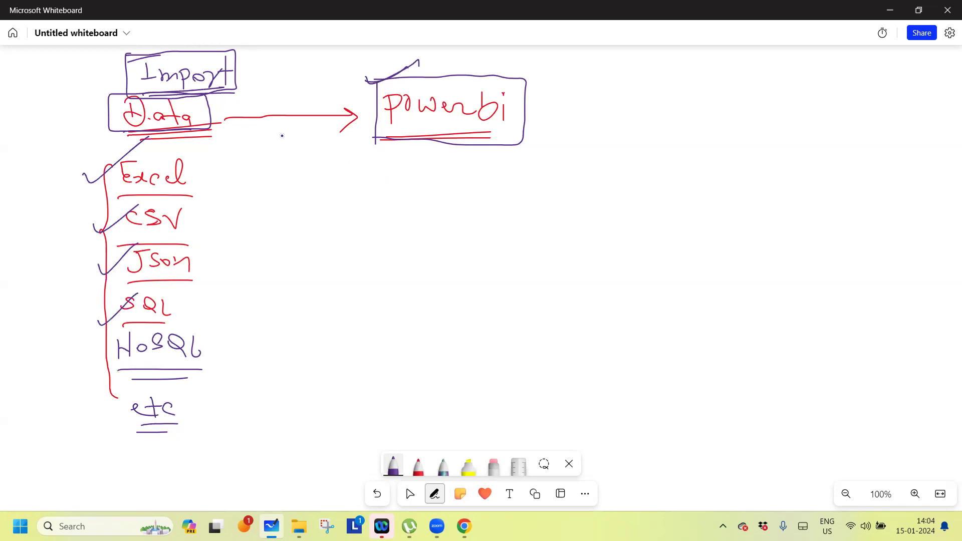
{"action": "left_click_drag", "start_coordinate": [220, 107], "coordinate": [350, 110]}
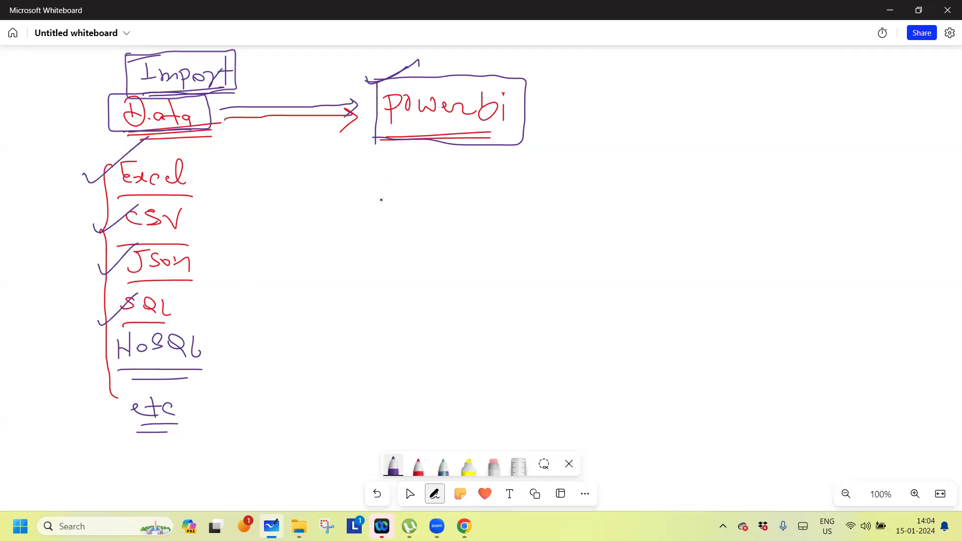
Step: Handwrite circled item 1 "preprocessing (Data cleaning)" below Powerbi, underlining part of preprocessing
{"action": "mouse_move", "coordinate": [381, 196]}
{"action": "left_mouse_down"}
{"action": "mouse_move", "coordinate": [372, 216]}
{"action": "mouse_move", "coordinate": [380, 188]}
{"action": "mouse_move", "coordinate": [422, 210]}
{"action": "mouse_move", "coordinate": [450, 206]}
{"action": "mouse_move", "coordinate": [453, 231]}
{"action": "mouse_move", "coordinate": [492, 206]}
{"action": "mouse_move", "coordinate": [529, 207]}
{"action": "mouse_move", "coordinate": [548, 223]}
{"action": "mouse_move", "coordinate": [574, 213]}
{"action": "mouse_move", "coordinate": [572, 231]}
{"action": "left_mouse_up"}
{"action": "left_click_drag", "start_coordinate": [481, 245], "coordinate": [545, 240]}
{"action": "mouse_move", "coordinate": [604, 211]}
{"action": "left_mouse_down"}
{"action": "mouse_move", "coordinate": [605, 231]}
{"action": "mouse_move", "coordinate": [657, 223]}
{"action": "mouse_move", "coordinate": [637, 238]}
{"action": "mouse_move", "coordinate": [677, 238]}
{"action": "mouse_move", "coordinate": [654, 235]}
{"action": "left_mouse_up"}
{"action": "mouse_move", "coordinate": [673, 201]}
{"action": "left_mouse_down"}
{"action": "mouse_move", "coordinate": [680, 248]}
{"action": "mouse_move", "coordinate": [694, 236]}
{"action": "mouse_move", "coordinate": [761, 228]}
{"action": "mouse_move", "coordinate": [744, 287]}
{"action": "left_mouse_up"}
{"action": "left_click_drag", "start_coordinate": [601, 207], "coordinate": [610, 271]}
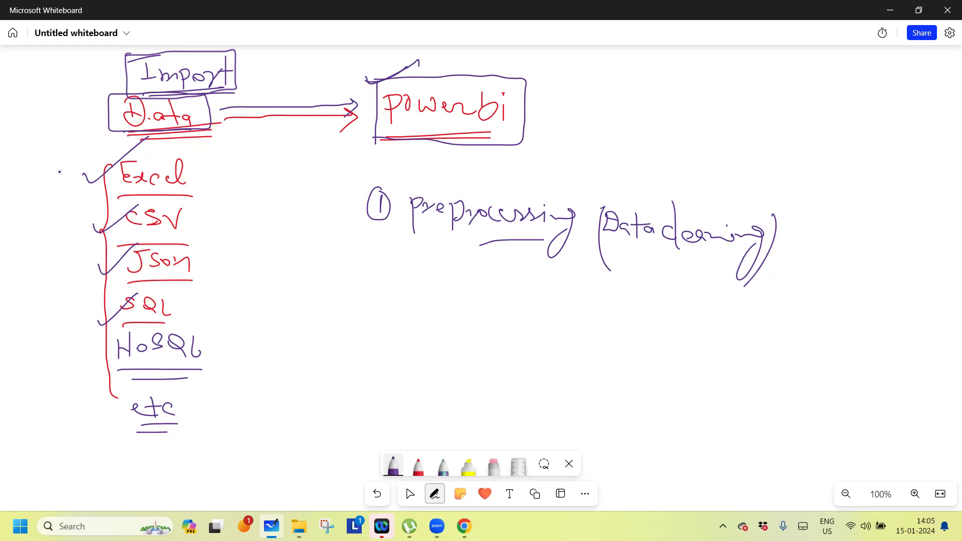
Step: Add tick marks at Excel, Import and item 1, and draw three ticks beneath preprocessing
{"action": "mouse_move", "coordinate": [86, 177]}
{"action": "left_mouse_down"}
{"action": "mouse_move", "coordinate": [94, 183]}
{"action": "mouse_move", "coordinate": [148, 139]}
{"action": "left_mouse_up"}
{"action": "left_click_drag", "start_coordinate": [240, 78], "coordinate": [319, 15]}
{"action": "left_click_drag", "start_coordinate": [349, 203], "coordinate": [406, 186]}
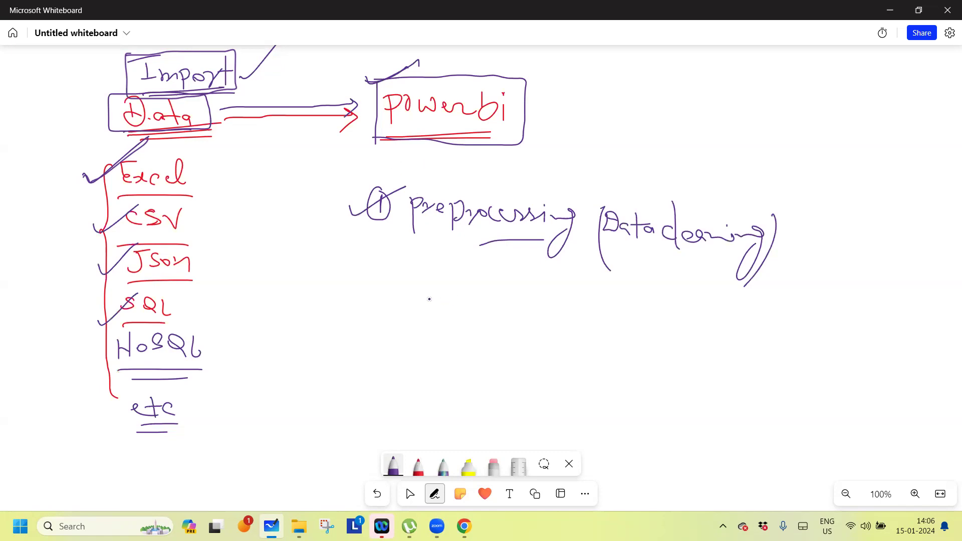
{"action": "left_click_drag", "start_coordinate": [391, 254], "coordinate": [427, 249]}
{"action": "left_click_drag", "start_coordinate": [390, 265], "coordinate": [433, 251]}
{"action": "left_click_drag", "start_coordinate": [388, 274], "coordinate": [431, 259]}
{"action": "mouse_move", "coordinate": [350, 204]}
{"action": "left_mouse_down"}
{"action": "mouse_move", "coordinate": [351, 216]}
{"action": "mouse_move", "coordinate": [404, 179]}
{"action": "left_mouse_up"}
{"action": "left_click", "coordinate": [357, 216]}
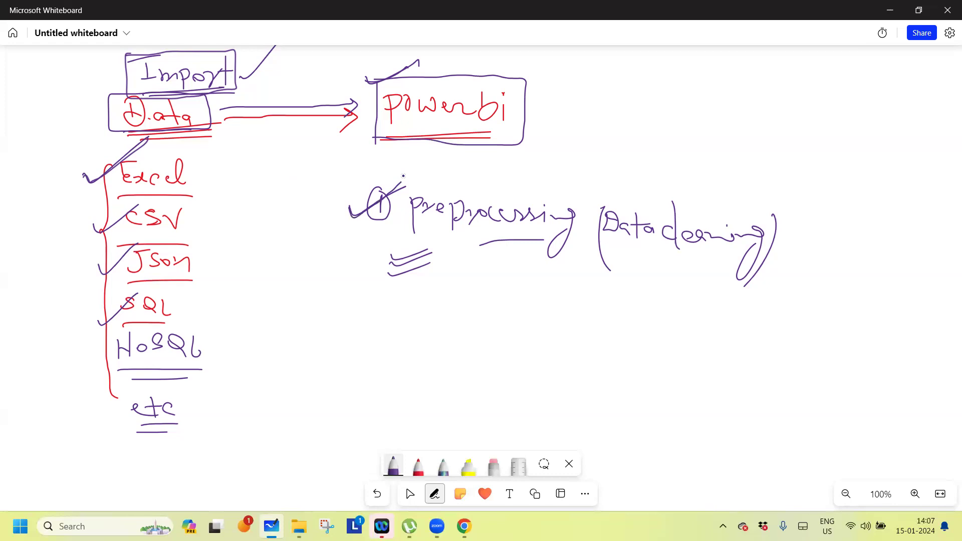
Step: Handwrite circled item 2 "Visuals (chart/Graphs)" below preprocessing, with Visuals underlined
{"action": "left_click_drag", "start_coordinate": [372, 302], "coordinate": [387, 316]}
{"action": "mouse_move", "coordinate": [417, 300]}
{"action": "left_mouse_down"}
{"action": "mouse_move", "coordinate": [439, 296]}
{"action": "mouse_move", "coordinate": [446, 315]}
{"action": "mouse_move", "coordinate": [514, 307]}
{"action": "left_mouse_up"}
{"action": "left_click_drag", "start_coordinate": [500, 307], "coordinate": [522, 302]}
{"action": "left_click_drag", "start_coordinate": [410, 324], "coordinate": [637, 309]}
{"action": "left_click_drag", "start_coordinate": [625, 299], "coordinate": [625, 321]}
{"action": "left_click_drag", "start_coordinate": [564, 284], "coordinate": [568, 324]}
{"action": "left_click_drag", "start_coordinate": [654, 292], "coordinate": [638, 351]}
{"action": "mouse_move", "coordinate": [676, 305]}
{"action": "left_mouse_down"}
{"action": "mouse_move", "coordinate": [678, 331]}
{"action": "mouse_move", "coordinate": [700, 321]}
{"action": "mouse_move", "coordinate": [705, 331]}
{"action": "mouse_move", "coordinate": [722, 324]}
{"action": "mouse_move", "coordinate": [745, 335]}
{"action": "mouse_move", "coordinate": [761, 321]}
{"action": "mouse_move", "coordinate": [759, 344]}
{"action": "left_mouse_up"}
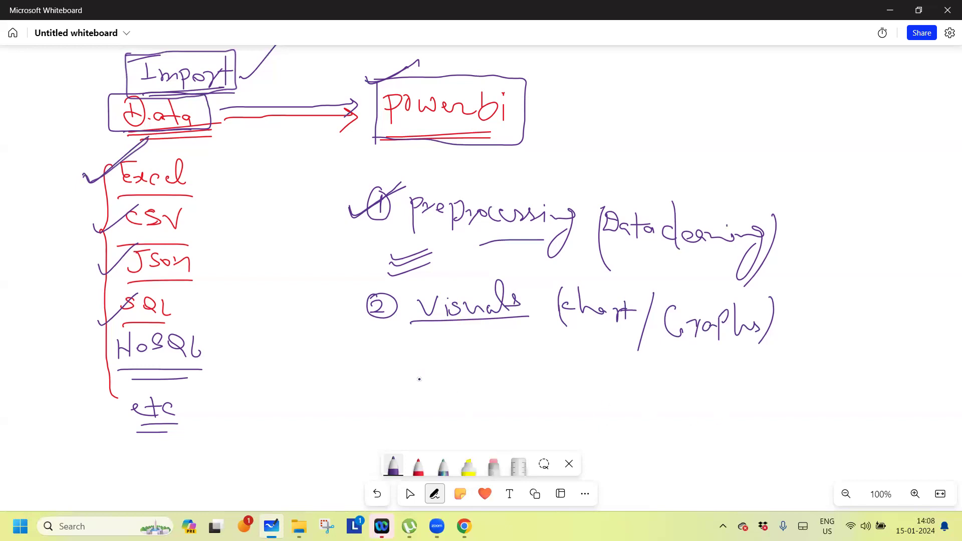
Step: Handwrite circled item 3 "Forecasting" with a double underline below Visuals
{"action": "mouse_move", "coordinate": [372, 366]}
{"action": "left_mouse_down"}
{"action": "mouse_move", "coordinate": [379, 370]}
{"action": "mouse_move", "coordinate": [366, 381]}
{"action": "mouse_move", "coordinate": [375, 365]}
{"action": "left_mouse_up"}
{"action": "mouse_move", "coordinate": [421, 350]}
{"action": "left_mouse_down"}
{"action": "mouse_move", "coordinate": [416, 394]}
{"action": "mouse_move", "coordinate": [440, 370]}
{"action": "mouse_move", "coordinate": [489, 381]}
{"action": "mouse_move", "coordinate": [504, 353]}
{"action": "mouse_move", "coordinate": [510, 371]}
{"action": "mouse_move", "coordinate": [537, 376]}
{"action": "mouse_move", "coordinate": [522, 410]}
{"action": "left_mouse_up"}
{"action": "left_click_drag", "start_coordinate": [394, 401], "coordinate": [526, 395]}
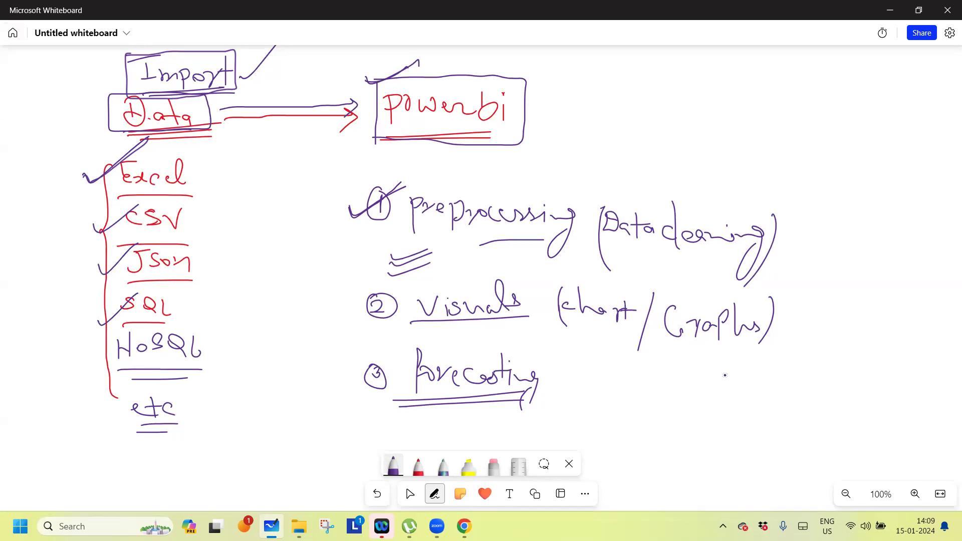
Step: Handwrite circled item 4 "Report, Dashboard" in the free space below Forecasting, double-underlining Dashboard
{"action": "left_click", "coordinate": [410, 495]}
{"action": "left_click_drag", "start_coordinate": [356, 458], "coordinate": [368, 318]}
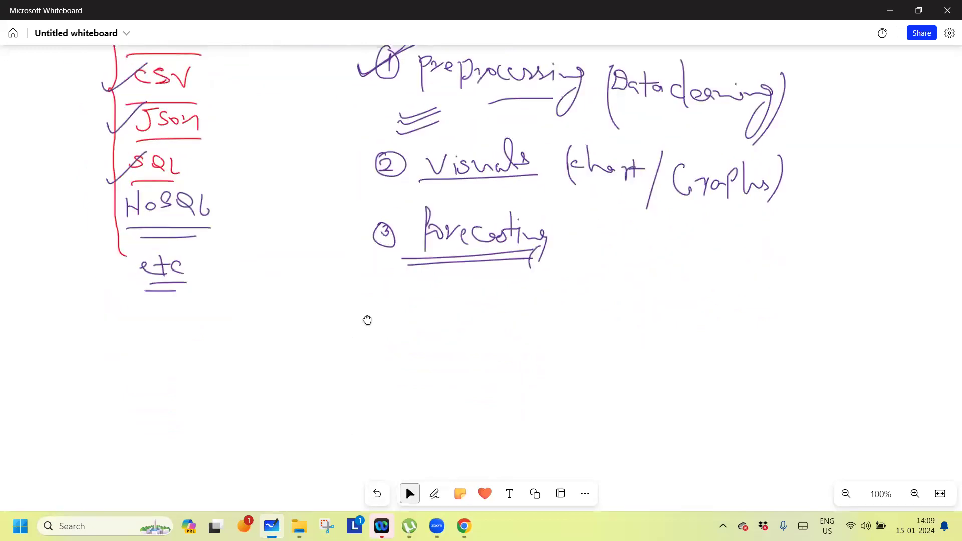
{"action": "left_click", "coordinate": [434, 495]}
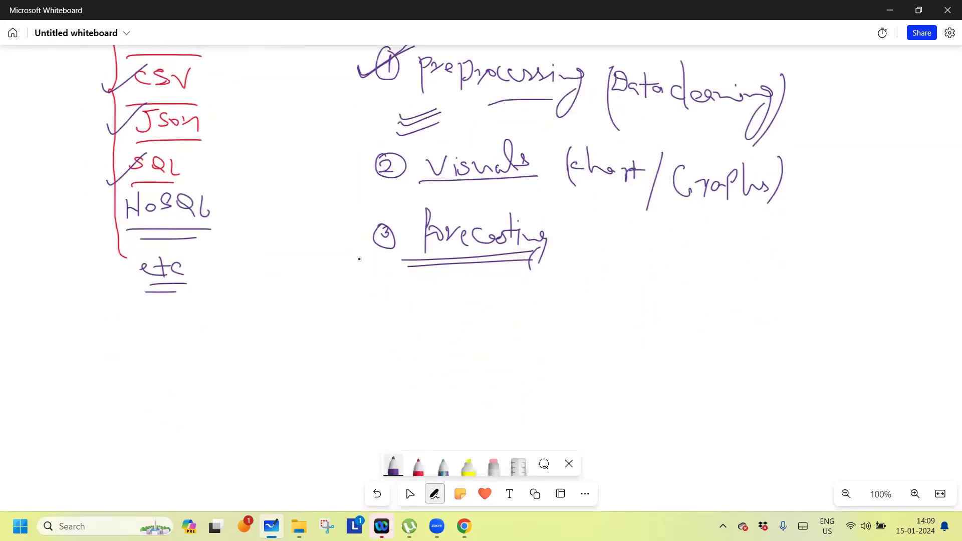
{"action": "left_click_drag", "start_coordinate": [378, 293], "coordinate": [381, 310]}
{"action": "left_click_drag", "start_coordinate": [371, 284], "coordinate": [372, 283]}
{"action": "mouse_move", "coordinate": [426, 300]}
{"action": "left_mouse_down"}
{"action": "mouse_move", "coordinate": [427, 313]}
{"action": "mouse_move", "coordinate": [427, 301]}
{"action": "mouse_move", "coordinate": [458, 308]}
{"action": "mouse_move", "coordinate": [457, 321]}
{"action": "mouse_move", "coordinate": [464, 303]}
{"action": "left_mouse_up"}
{"action": "mouse_move", "coordinate": [467, 308]}
{"action": "left_mouse_down"}
{"action": "mouse_move", "coordinate": [495, 296]}
{"action": "mouse_move", "coordinate": [498, 312]}
{"action": "left_mouse_up"}
{"action": "left_click_drag", "start_coordinate": [490, 299], "coordinate": [502, 297]}
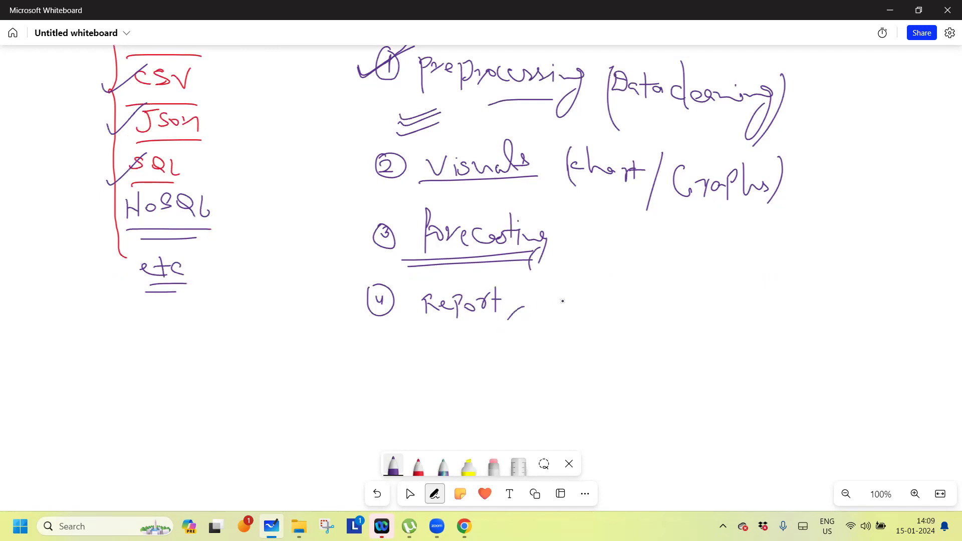
{"action": "mouse_move", "coordinate": [544, 296]}
{"action": "left_mouse_down"}
{"action": "mouse_move", "coordinate": [551, 313]}
{"action": "mouse_move", "coordinate": [584, 306]}
{"action": "mouse_move", "coordinate": [618, 321]}
{"action": "mouse_move", "coordinate": [658, 312]}
{"action": "mouse_move", "coordinate": [670, 288]}
{"action": "mouse_move", "coordinate": [656, 337]}
{"action": "left_mouse_up"}
{"action": "left_click_drag", "start_coordinate": [552, 348], "coordinate": [669, 340]}
{"action": "left_click_drag", "start_coordinate": [564, 354], "coordinate": [642, 346]}
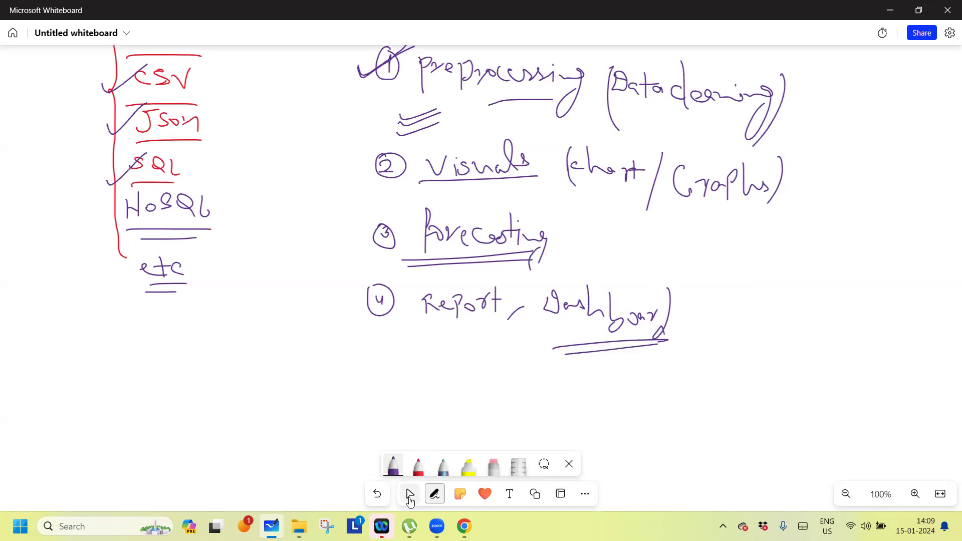
Step: Underline Data cleaning and draw curved arrows linking the circled numbers 2, 3 and 4
{"action": "left_click", "coordinate": [411, 493]}
{"action": "scroll", "coordinate": [440, 421], "scroll_direction": "up", "scroll_amount": 3}
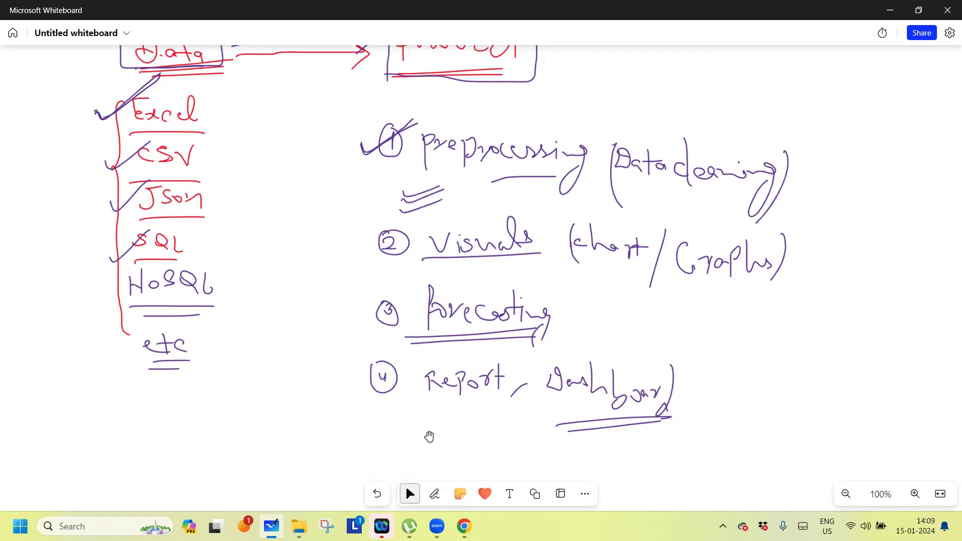
{"action": "left_click", "coordinate": [432, 495]}
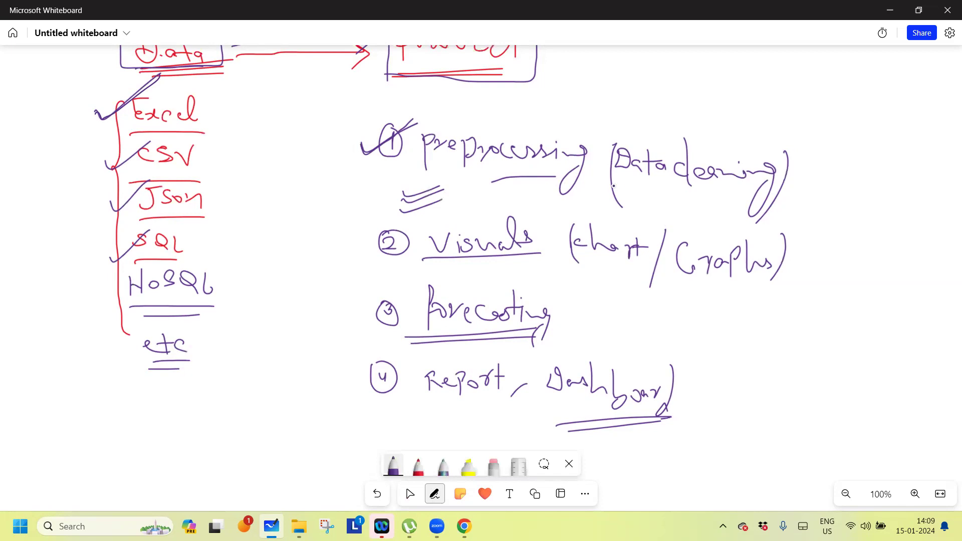
{"action": "left_click_drag", "start_coordinate": [611, 184], "coordinate": [774, 189]}
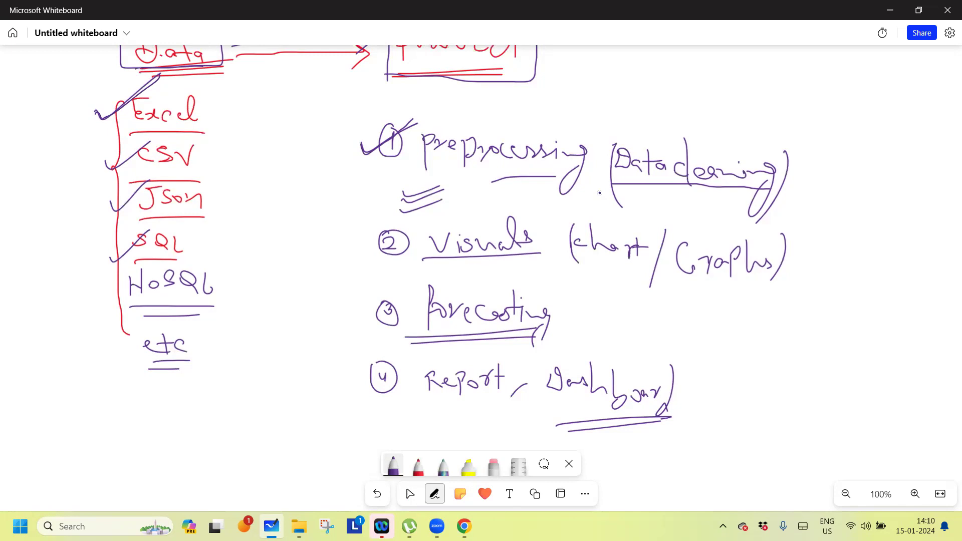
{"action": "mouse_move", "coordinate": [385, 256]}
{"action": "left_mouse_down"}
{"action": "mouse_move", "coordinate": [375, 273]}
{"action": "mouse_move", "coordinate": [387, 302]}
{"action": "mouse_move", "coordinate": [373, 353]}
{"action": "mouse_move", "coordinate": [384, 359]}
{"action": "left_mouse_up"}
Step: Add a red tick beside Excel and a red underline under Powerbi in the upper part of the board
{"action": "left_click", "coordinate": [410, 494]}
{"action": "left_click_drag", "start_coordinate": [307, 307], "coordinate": [307, 359]}
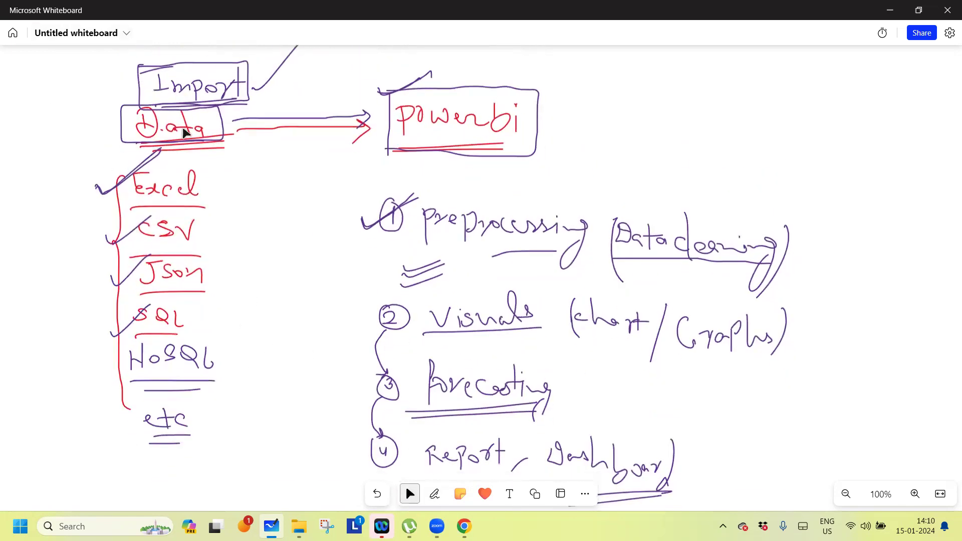
{"action": "left_click", "coordinate": [148, 152]}
{"action": "left_click", "coordinate": [155, 168]}
{"action": "left_click", "coordinate": [435, 495]}
{"action": "left_click", "coordinate": [418, 466]}
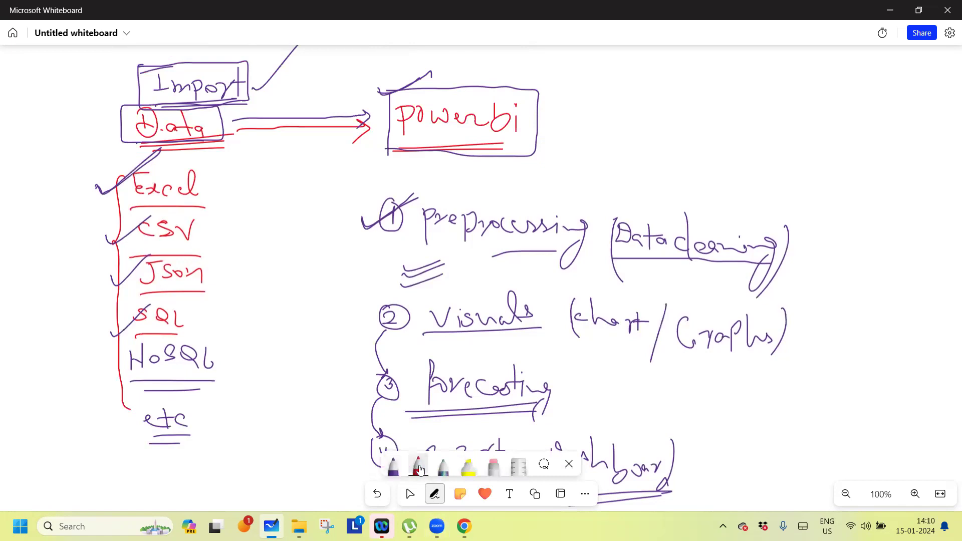
{"action": "left_click_drag", "start_coordinate": [207, 187], "coordinate": [241, 172]}
{"action": "left_click_drag", "start_coordinate": [400, 135], "coordinate": [525, 133]}
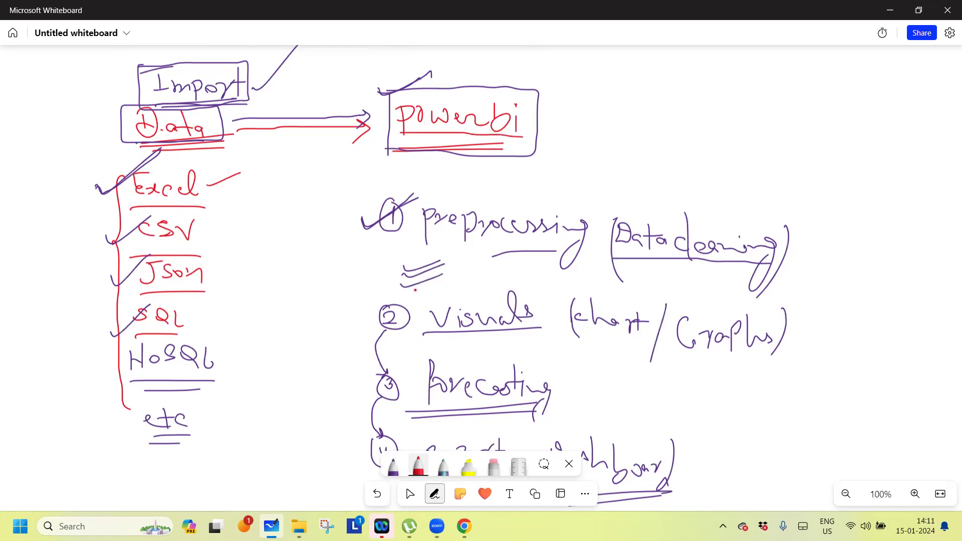
{"action": "left_click", "coordinate": [410, 495]}
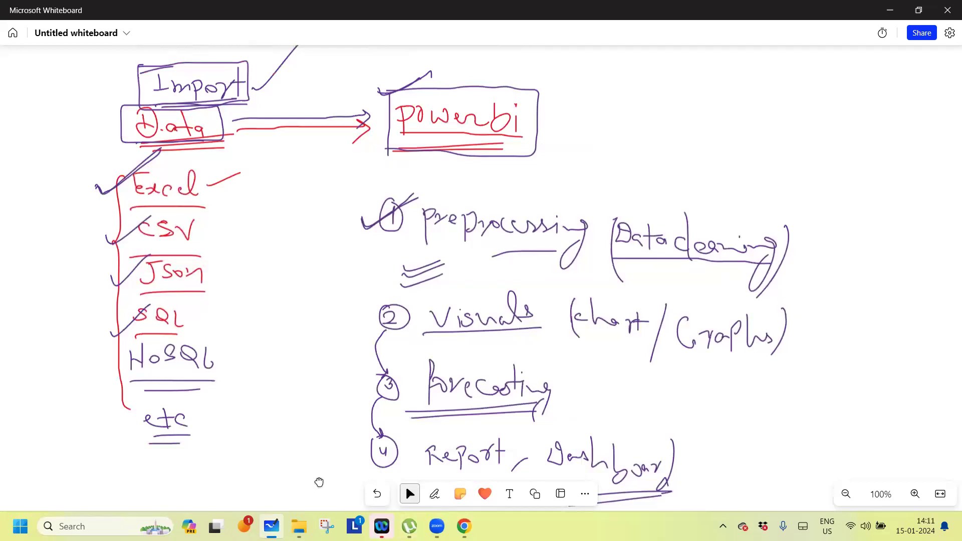
{"action": "left_click_drag", "start_coordinate": [332, 333], "coordinate": [345, 264]}
{"action": "scroll", "coordinate": [320, 344], "scroll_direction": "down", "scroll_amount": 5}
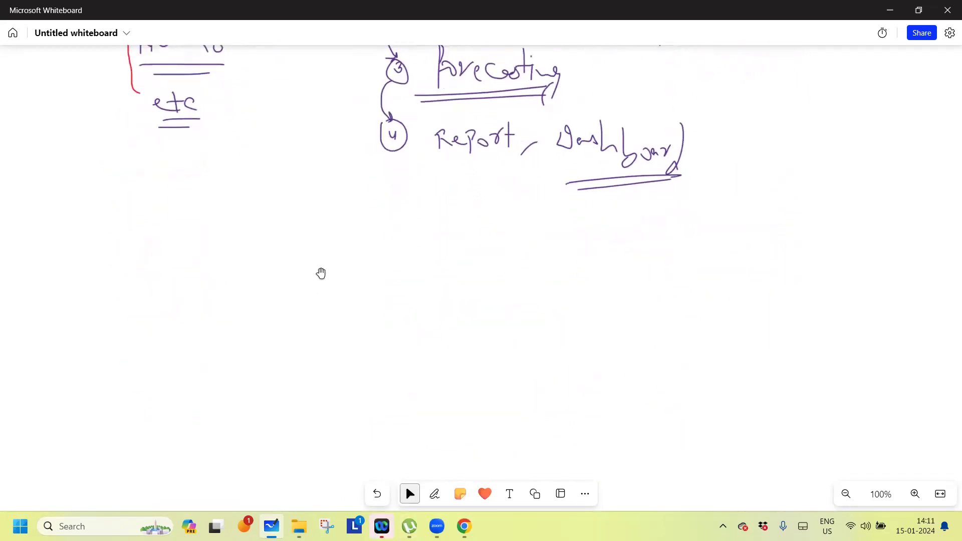
{"action": "left_click", "coordinate": [435, 494]}
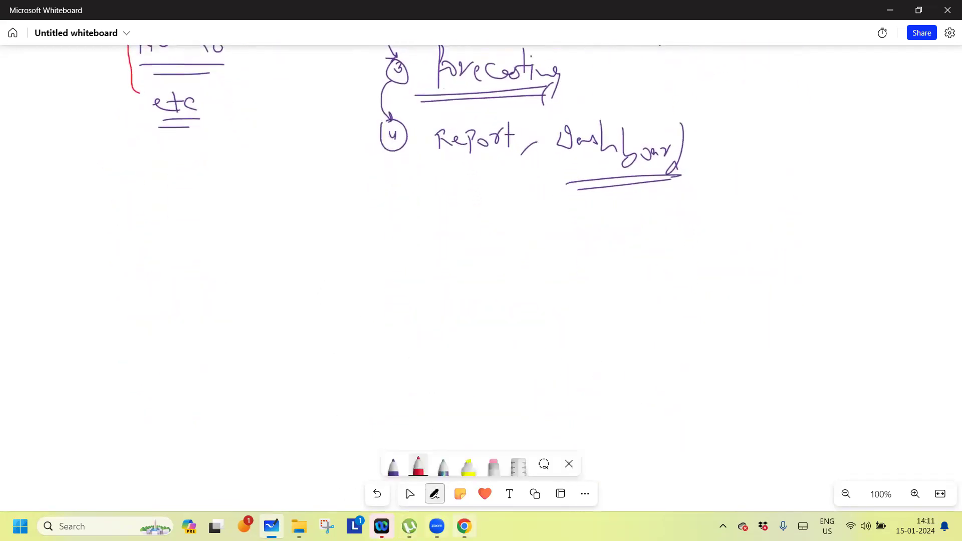
Step: Switch to Chrome and search Google for "power bi" in place of the existing desktop tutorial search
{"action": "left_click", "coordinate": [464, 526]}
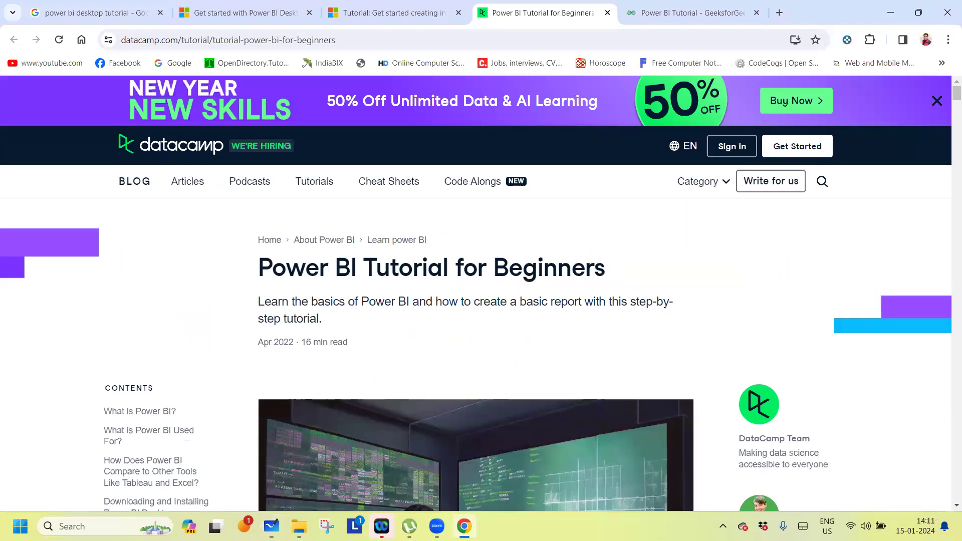
{"action": "left_click", "coordinate": [100, 8]}
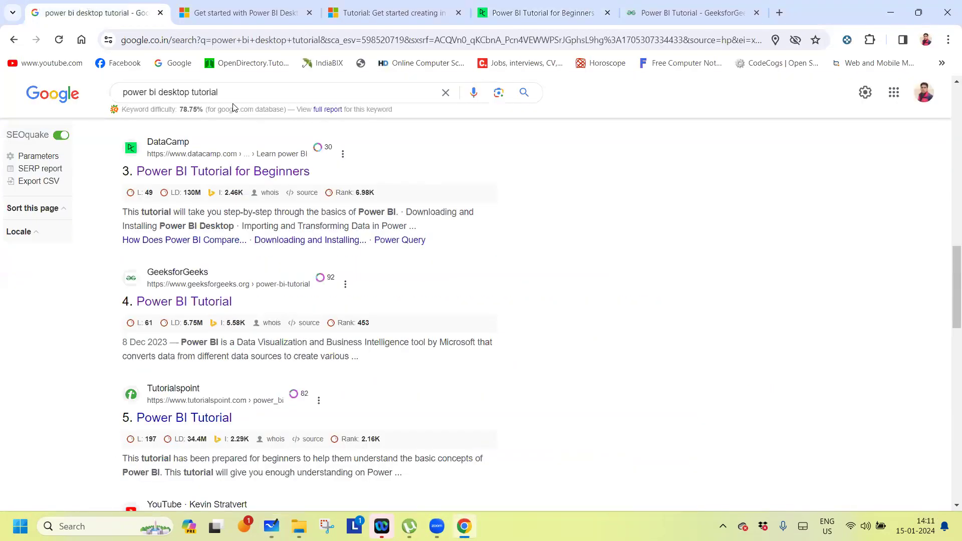
{"action": "left_click", "coordinate": [240, 87]}
{"action": "key", "text": "BackSpace"}
{"action": "key", "text": "BackSpace"}
{"action": "key", "text": "BackSpace"}
{"action": "key", "text": "BackSpace"}
{"action": "key", "text": "BackSpace"}
{"action": "key", "text": "BackSpace"}
{"action": "key", "text": "BackSpace"}
{"action": "key", "text": "BackSpace"}
{"action": "key", "text": "BackSpace"}
{"action": "key", "text": "BackSpace"}
{"action": "key", "text": "BackSpace"}
{"action": "key", "text": "BackSpace"}
{"action": "key", "text": "BackSpace"}
{"action": "key", "text": "BackSpace"}
{"action": "key", "text": "BackSpace"}
{"action": "key", "text": "BackSpace"}
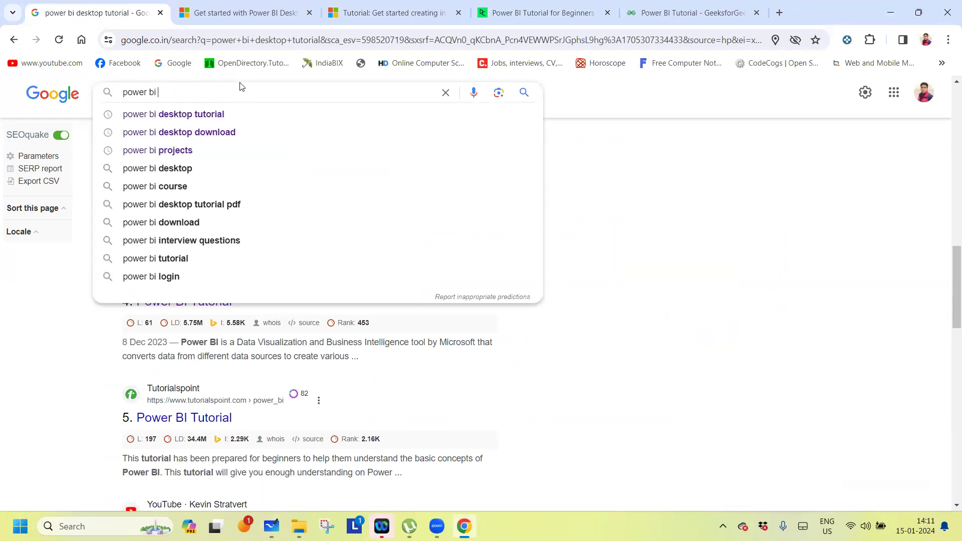
{"action": "key", "text": "Return"}
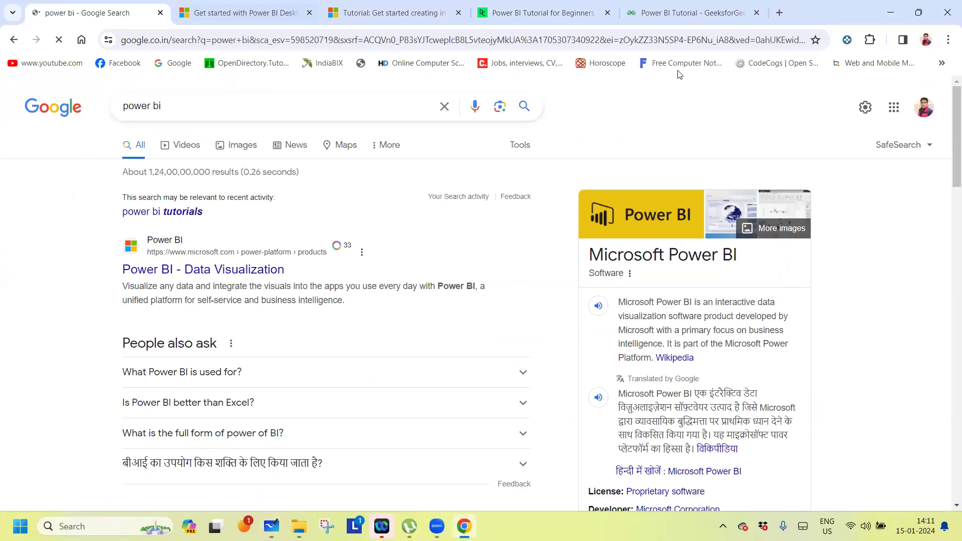
Step: Highlight the initial release date in the search results' Microsoft Power BI information
{"action": "left_click_drag", "start_coordinate": [948, 129], "coordinate": [948, 176]}
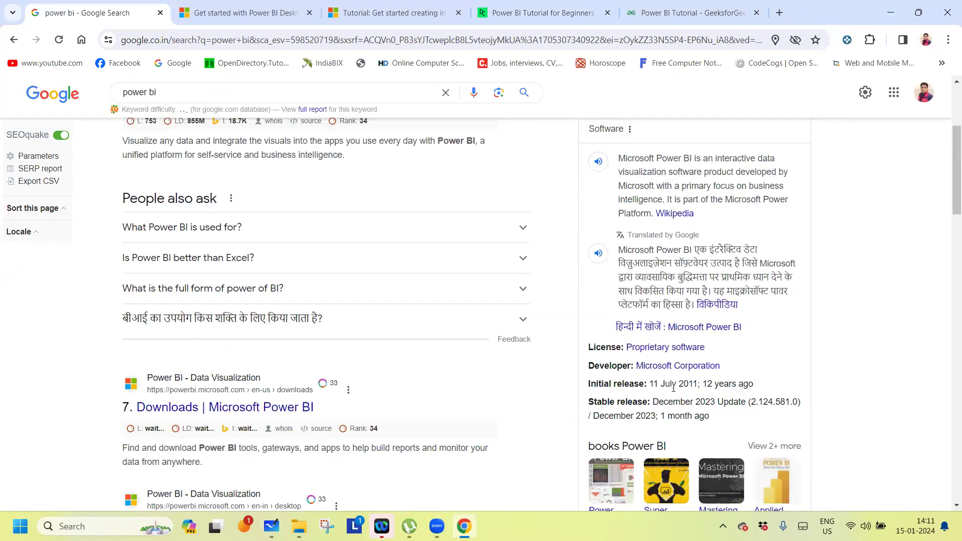
{"action": "left_click_drag", "start_coordinate": [650, 384], "coordinate": [700, 383]}
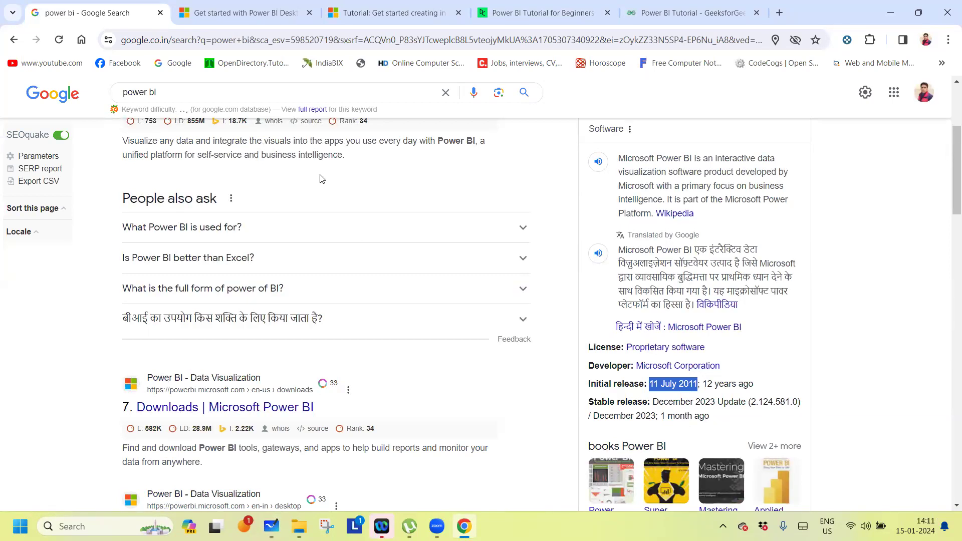
Step: Expand the "What Power BI is used for?" answer, highlight its first sentence and preview its dashboard image
{"action": "left_click", "coordinate": [381, 229]}
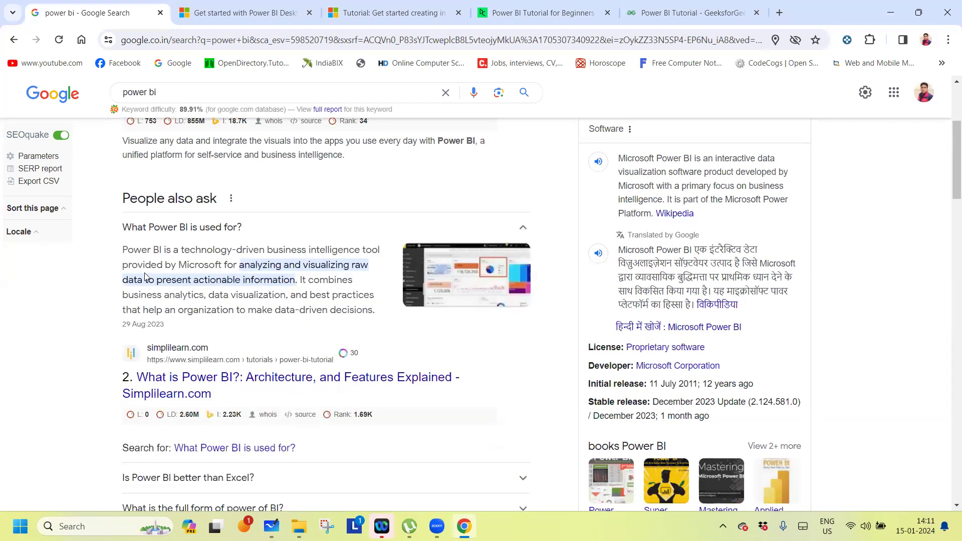
{"action": "left_click_drag", "start_coordinate": [123, 250], "coordinate": [296, 277]}
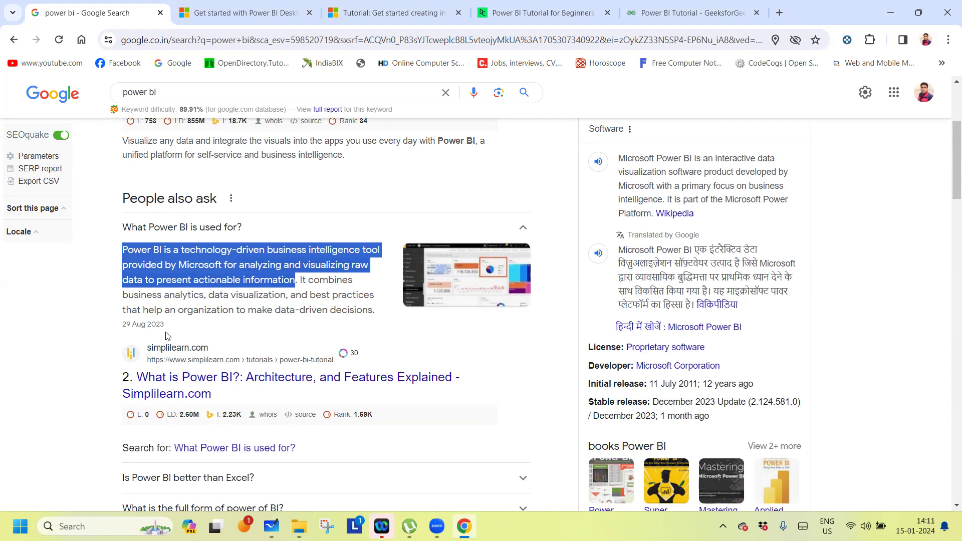
{"action": "left_click", "coordinate": [453, 289]}
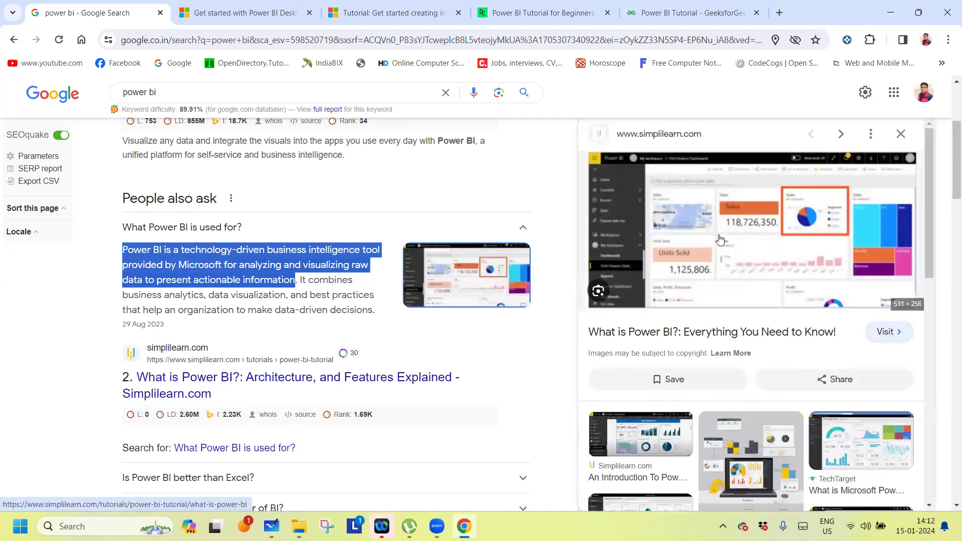
{"action": "left_click", "coordinate": [711, 245]}
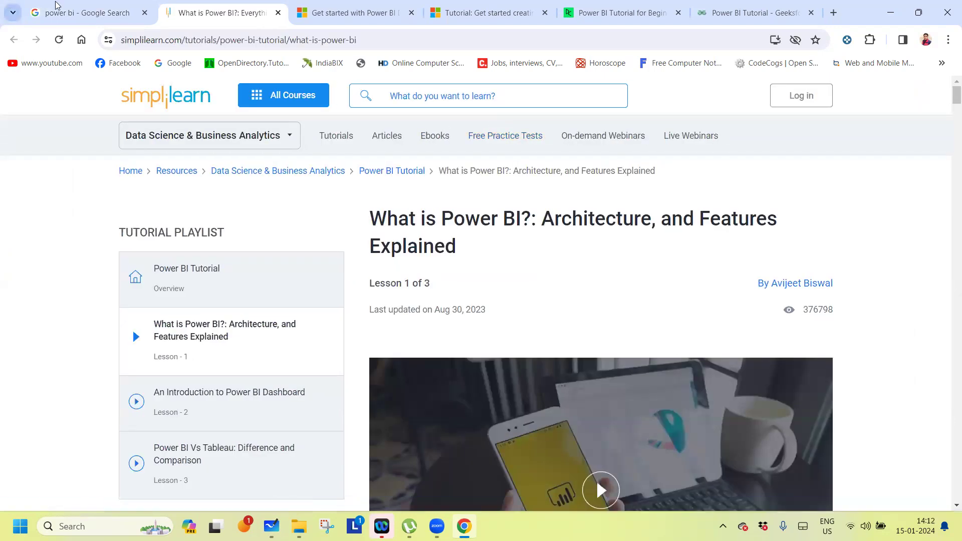
{"action": "left_click", "coordinate": [70, 10]}
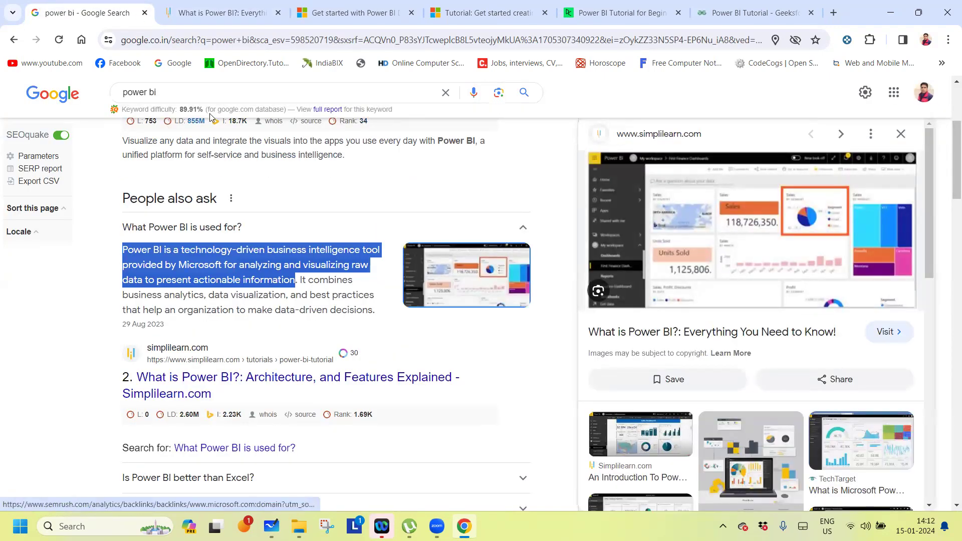
Step: Show the image results for "power bi" and preview the Microsoft Learn and TechTarget screenshots
{"action": "scroll", "coordinate": [949, 136], "scroll_direction": "up", "scroll_amount": 4}
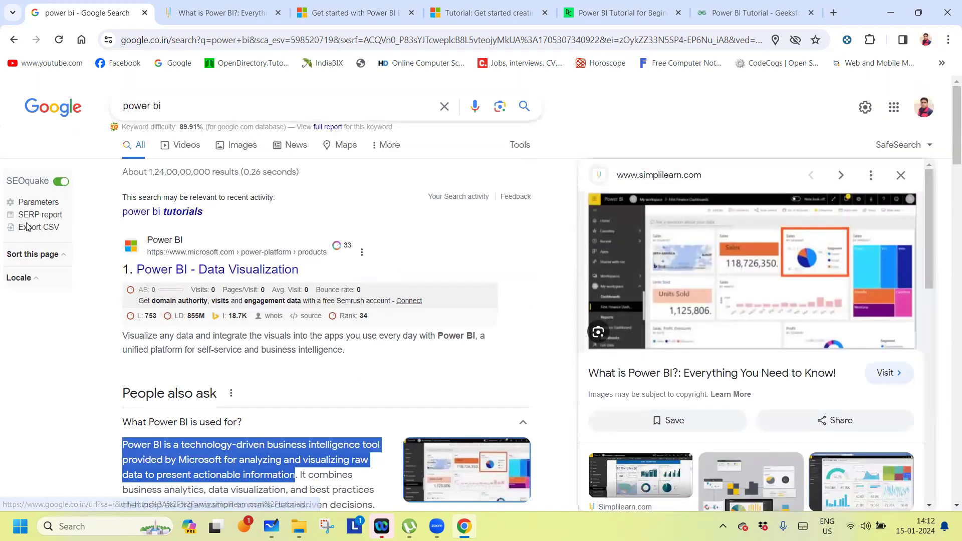
{"action": "left_click", "coordinate": [237, 149]}
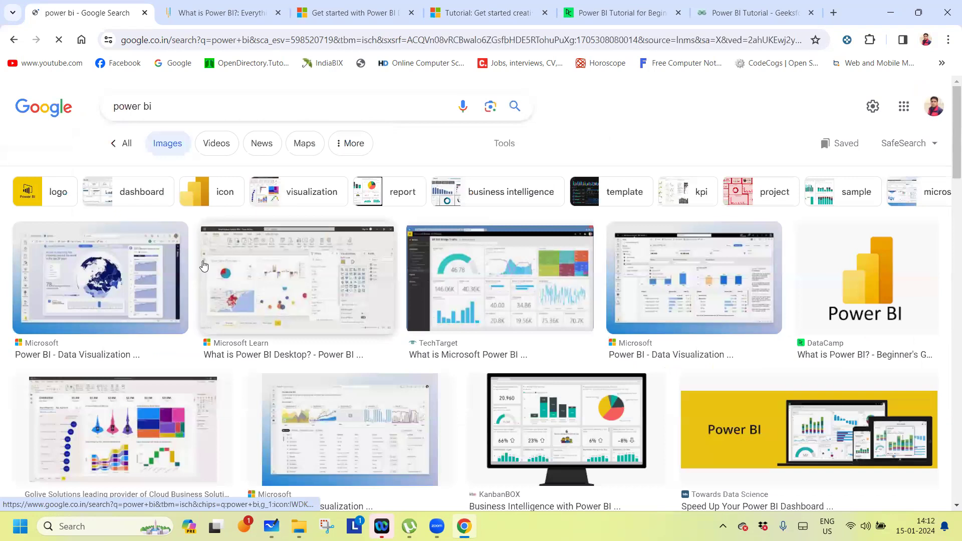
{"action": "left_click", "coordinate": [267, 277]}
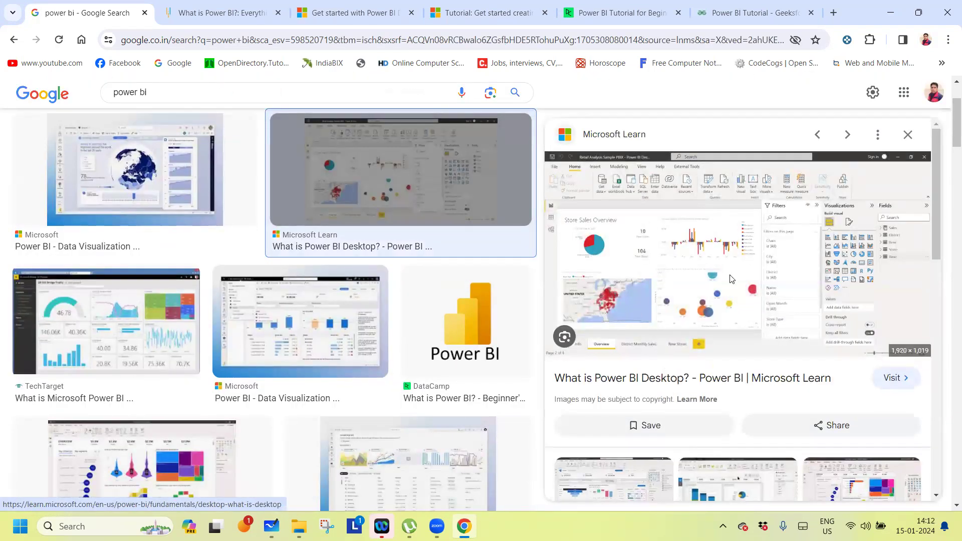
{"action": "left_click", "coordinate": [146, 345]}
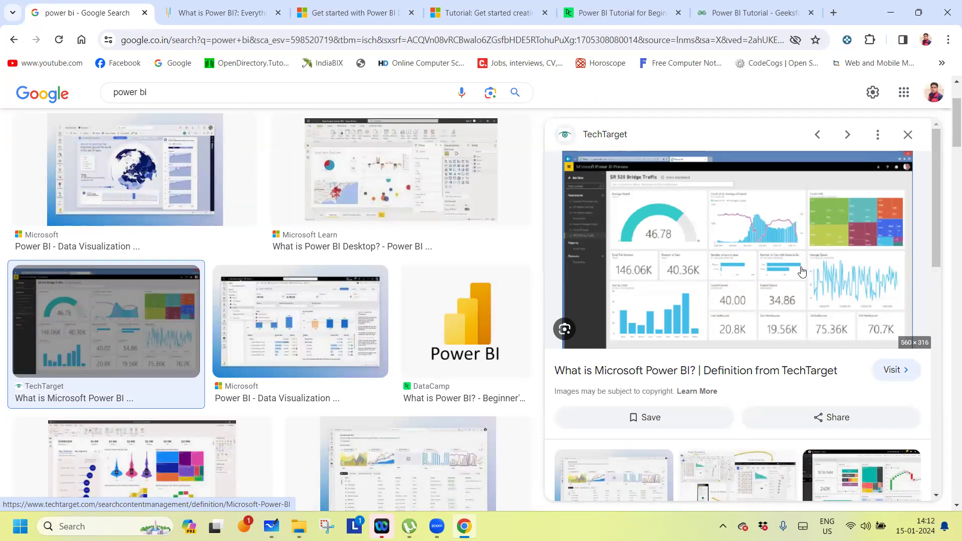
Step: Switch to Microsoft Whiteboard and write "Powerbi Desktop" in red beside a circled 1, below the existing notes
{"action": "left_click", "coordinate": [271, 527]}
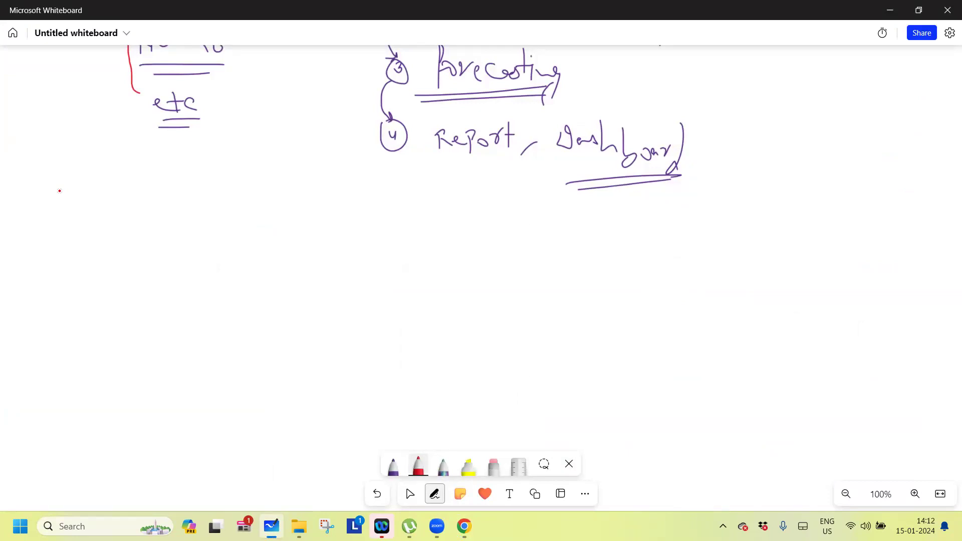
{"action": "mouse_move", "coordinate": [61, 192]}
{"action": "left_mouse_down"}
{"action": "mouse_move", "coordinate": [56, 206]}
{"action": "mouse_move", "coordinate": [72, 189]}
{"action": "mouse_move", "coordinate": [93, 216]}
{"action": "mouse_move", "coordinate": [98, 203]}
{"action": "mouse_move", "coordinate": [144, 195]}
{"action": "left_mouse_up"}
{"action": "mouse_move", "coordinate": [150, 202]}
{"action": "left_mouse_down"}
{"action": "mouse_move", "coordinate": [184, 199]}
{"action": "mouse_move", "coordinate": [200, 213]}
{"action": "mouse_move", "coordinate": [271, 201]}
{"action": "mouse_move", "coordinate": [317, 214]}
{"action": "left_mouse_up"}
{"action": "left_click", "coordinate": [202, 193]}
Step: Add circled items 2 "Service" and 3 "Mobile" to the red list, double-underlining Mobile
{"action": "mouse_move", "coordinate": [60, 243]}
{"action": "left_mouse_down"}
{"action": "mouse_move", "coordinate": [58, 258]}
{"action": "mouse_move", "coordinate": [73, 259]}
{"action": "mouse_move", "coordinate": [71, 267]}
{"action": "mouse_move", "coordinate": [61, 240]}
{"action": "left_mouse_up"}
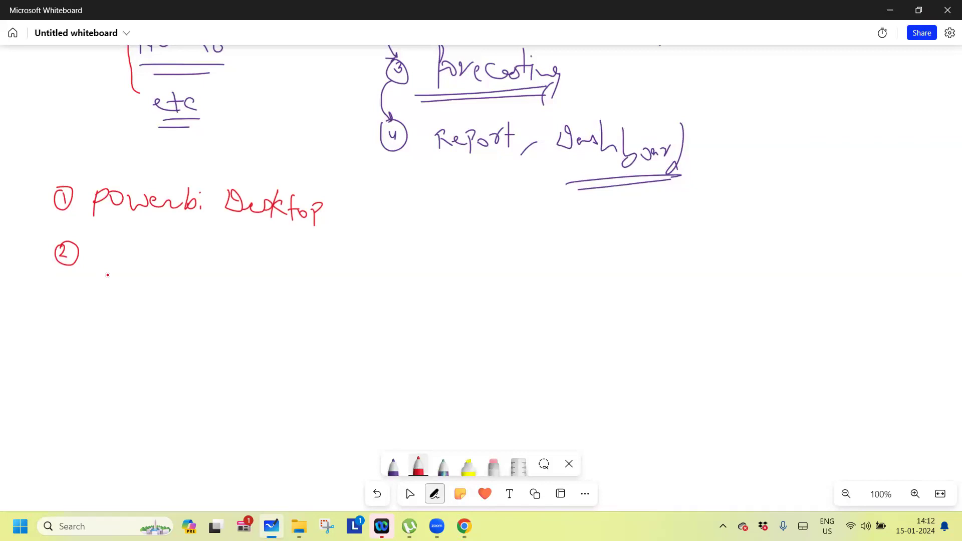
{"action": "mouse_move", "coordinate": [98, 256]}
{"action": "left_mouse_down"}
{"action": "mouse_move", "coordinate": [231, 248]}
{"action": "mouse_move", "coordinate": [223, 260]}
{"action": "mouse_move", "coordinate": [284, 250]}
{"action": "mouse_move", "coordinate": [288, 261]}
{"action": "mouse_move", "coordinate": [320, 262]}
{"action": "left_mouse_up"}
{"action": "left_click", "coordinate": [286, 237]}
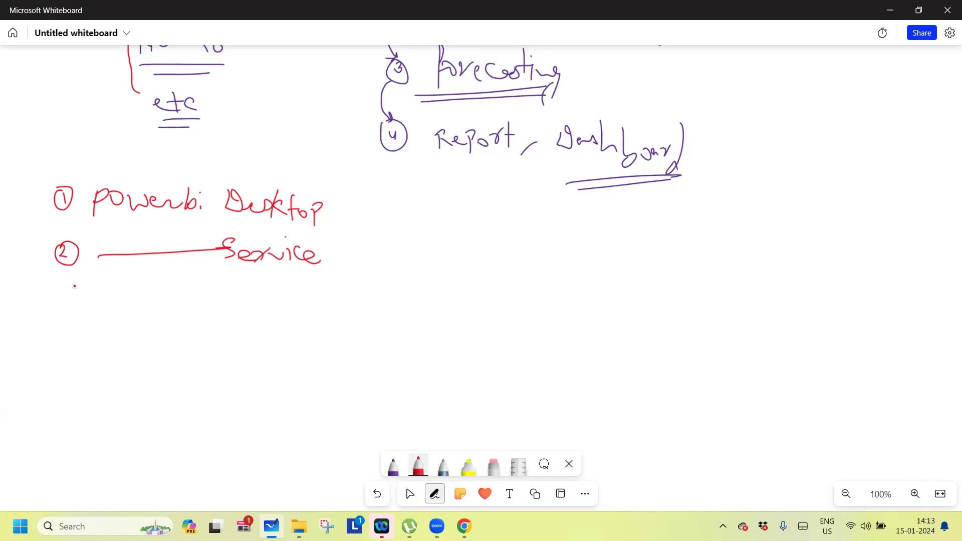
{"action": "left_click_drag", "start_coordinate": [57, 291], "coordinate": [67, 305]}
{"action": "mouse_move", "coordinate": [229, 295]}
{"action": "left_mouse_down"}
{"action": "mouse_move", "coordinate": [226, 312]}
{"action": "mouse_move", "coordinate": [252, 310]}
{"action": "mouse_move", "coordinate": [270, 288]}
{"action": "mouse_move", "coordinate": [294, 309]}
{"action": "mouse_move", "coordinate": [315, 306]}
{"action": "left_mouse_up"}
{"action": "mouse_move", "coordinate": [243, 321]}
{"action": "left_mouse_down"}
{"action": "mouse_move", "coordinate": [317, 323]}
{"action": "mouse_move", "coordinate": [288, 328]}
{"action": "left_mouse_up"}
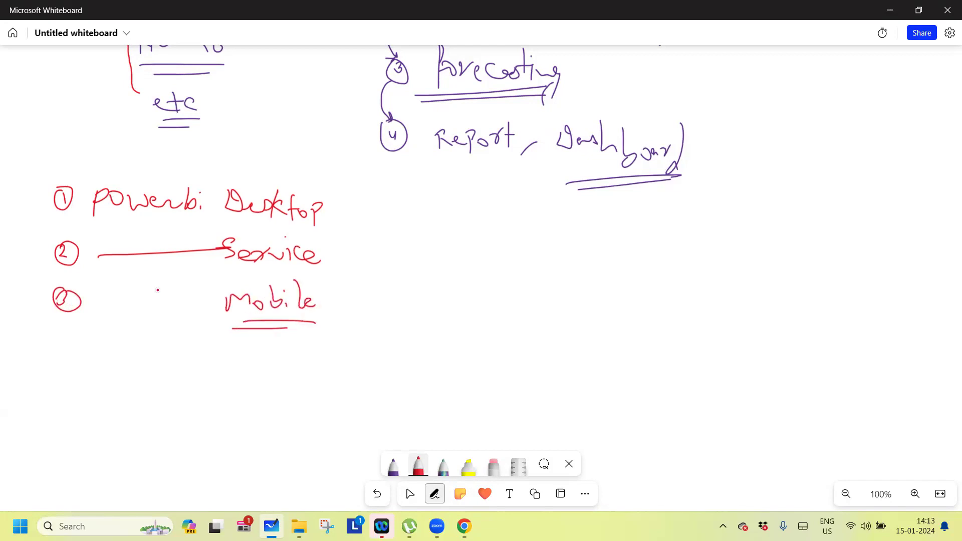
Step: Tick the Powerbi Desktop item and draw an arrow from Service to the double-underlined word "Cloud"
{"action": "left_click_drag", "start_coordinate": [32, 197], "coordinate": [110, 170]}
{"action": "left_click_drag", "start_coordinate": [30, 201], "coordinate": [132, 165]}
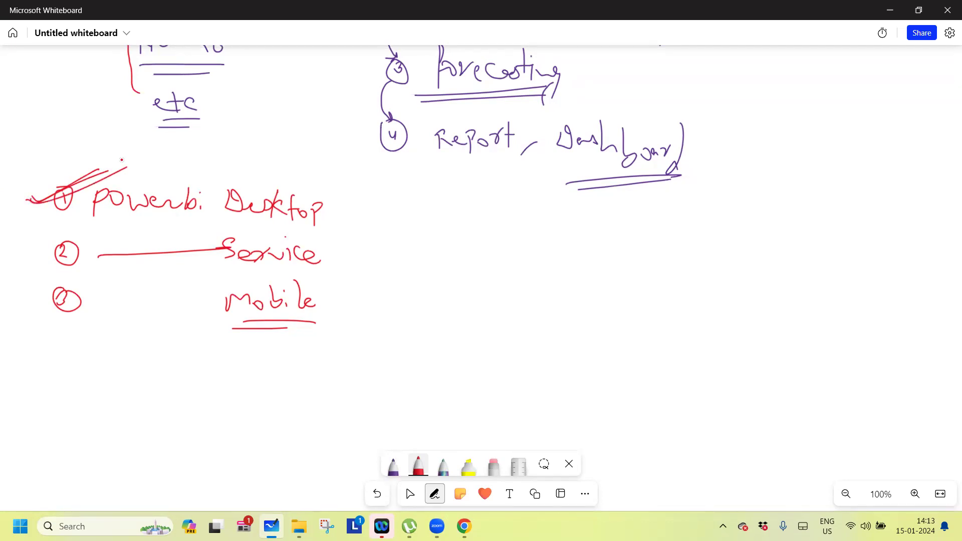
{"action": "mouse_move", "coordinate": [327, 260]}
{"action": "left_mouse_down"}
{"action": "mouse_move", "coordinate": [347, 258]}
{"action": "mouse_move", "coordinate": [336, 267]}
{"action": "left_mouse_up"}
{"action": "left_click_drag", "start_coordinate": [395, 254], "coordinate": [404, 277]}
{"action": "mouse_move", "coordinate": [419, 260]}
{"action": "left_mouse_down"}
{"action": "mouse_move", "coordinate": [411, 270]}
{"action": "mouse_move", "coordinate": [460, 239]}
{"action": "mouse_move", "coordinate": [440, 266]}
{"action": "mouse_move", "coordinate": [451, 277]}
{"action": "left_mouse_up"}
{"action": "left_click", "coordinate": [430, 267]}
{"action": "left_click", "coordinate": [433, 274]}
{"action": "left_click", "coordinate": [383, 285]}
{"action": "left_click_drag", "start_coordinate": [380, 282], "coordinate": [443, 287]}
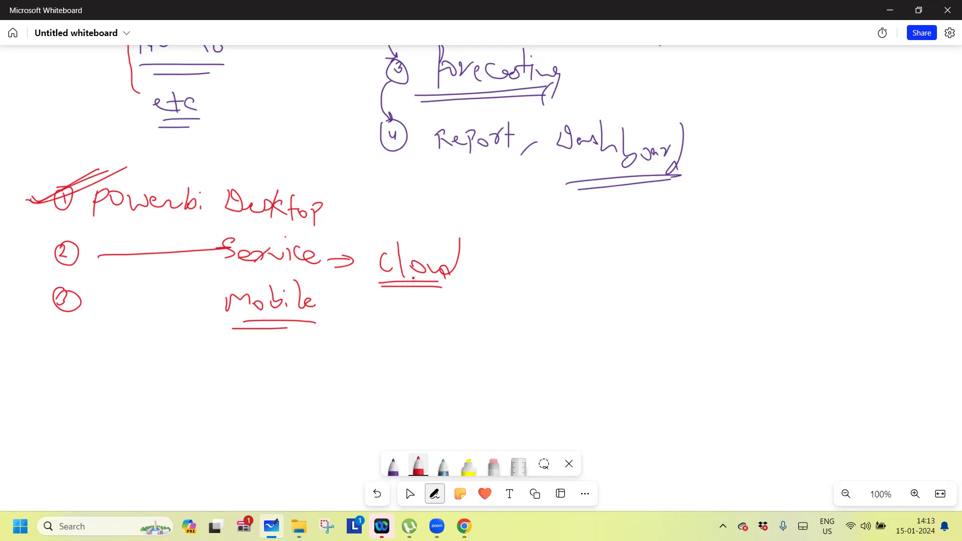
Step: Tick the Service and Mobile items and draw a horizontal line in front of Mobile
{"action": "left_click_drag", "start_coordinate": [30, 260], "coordinate": [71, 241]}
{"action": "left_click_drag", "start_coordinate": [101, 306], "coordinate": [194, 301]}
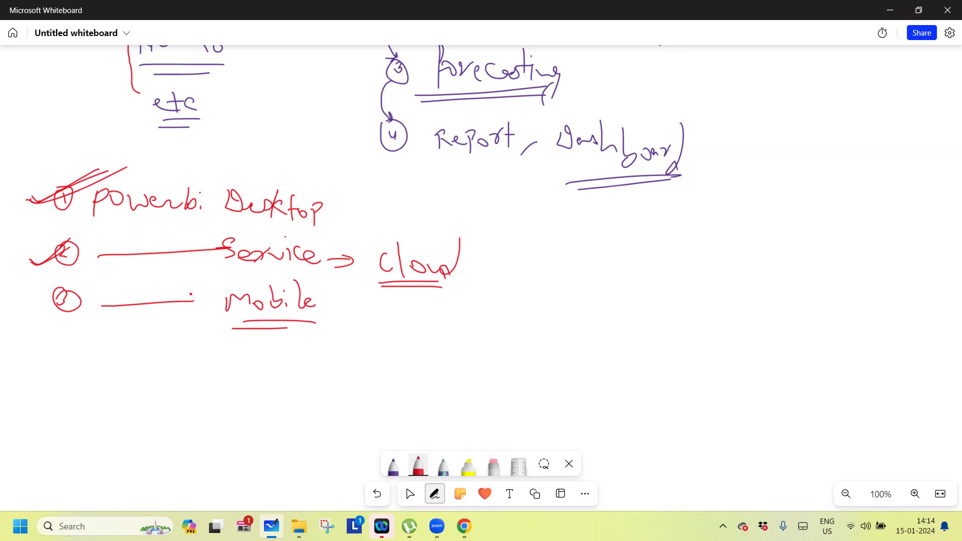
{"action": "left_click_drag", "start_coordinate": [33, 305], "coordinate": [78, 301]}
{"action": "left_click_drag", "start_coordinate": [35, 310], "coordinate": [100, 290]}
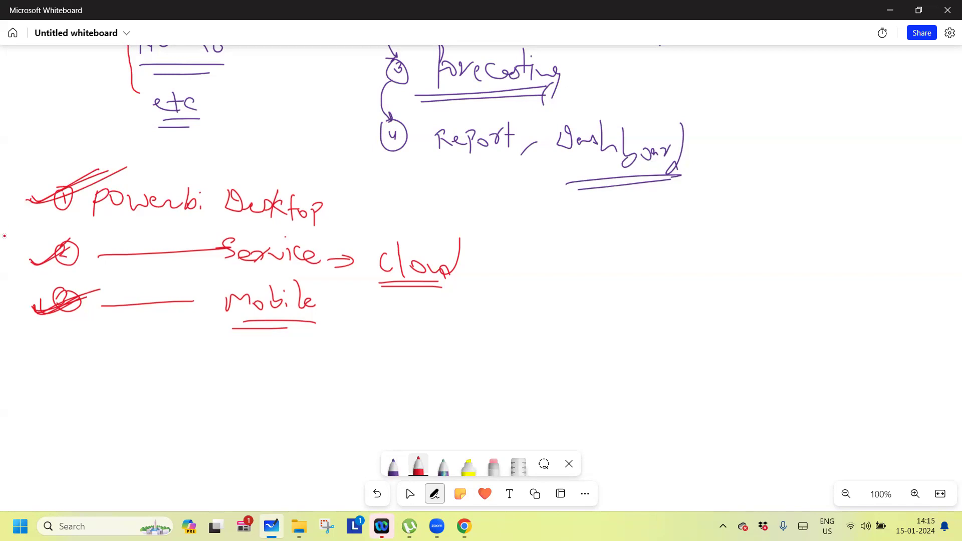
Step: Bracket the three red items with a curly brace, underline Powerbi Desktop and go over the ticks again
{"action": "left_click_drag", "start_coordinate": [31, 202], "coordinate": [115, 177]}
{"action": "mouse_move", "coordinate": [35, 180]}
{"action": "left_mouse_down"}
{"action": "mouse_move", "coordinate": [18, 244]}
{"action": "mouse_move", "coordinate": [42, 346]}
{"action": "left_mouse_up"}
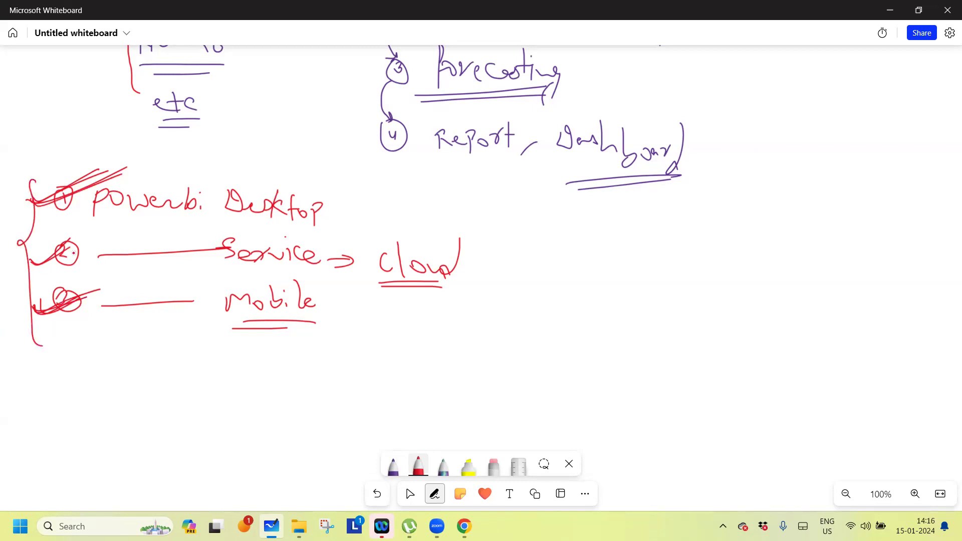
{"action": "left_click_drag", "start_coordinate": [153, 218], "coordinate": [328, 215]}
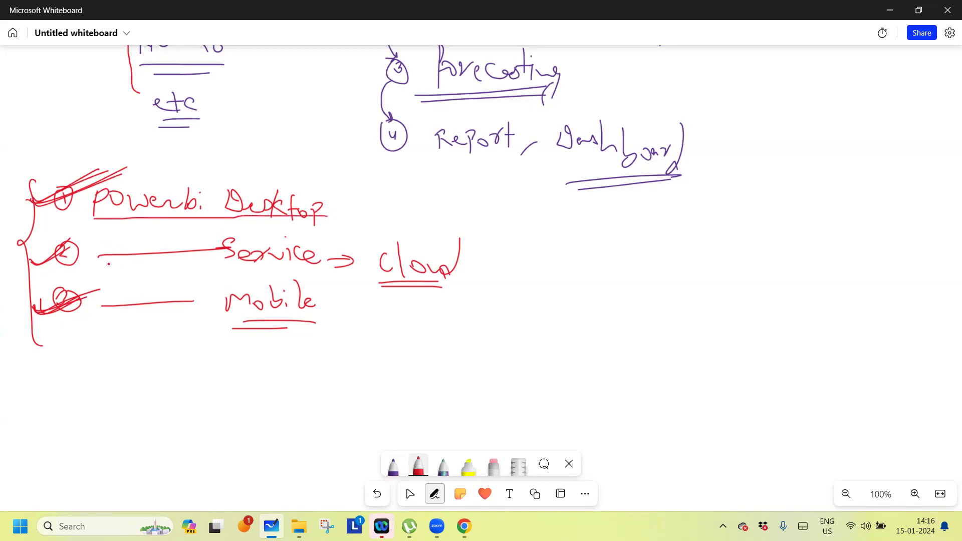
{"action": "left_click_drag", "start_coordinate": [31, 256], "coordinate": [86, 238]}
{"action": "left_click_drag", "start_coordinate": [36, 303], "coordinate": [89, 289]}
Step: Switch to Chrome and search Google for "microsoft power bi desktop download" in a new tab
{"action": "left_click", "coordinate": [464, 526]}
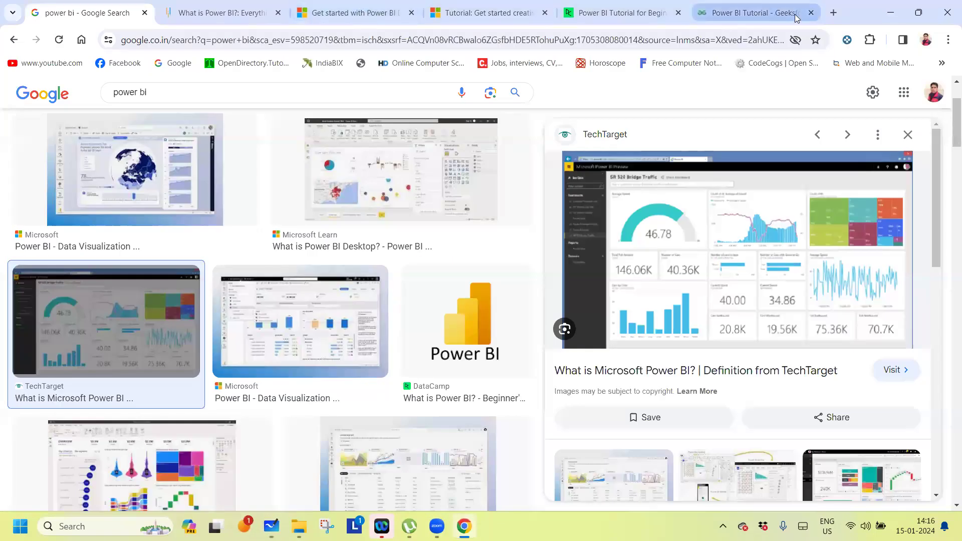
{"action": "left_click", "coordinate": [834, 12]}
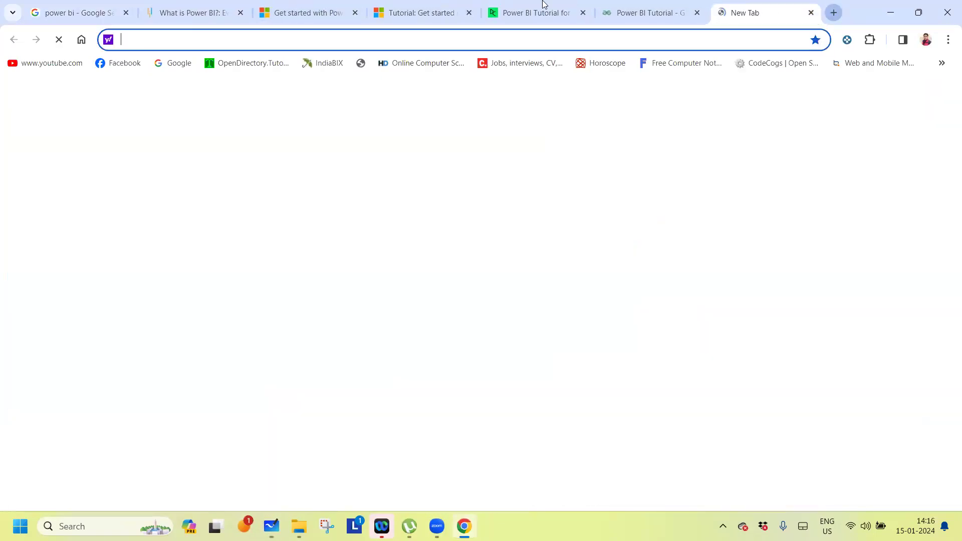
{"action": "left_click", "coordinate": [176, 64]}
{"action": "type", "text": "mi"}
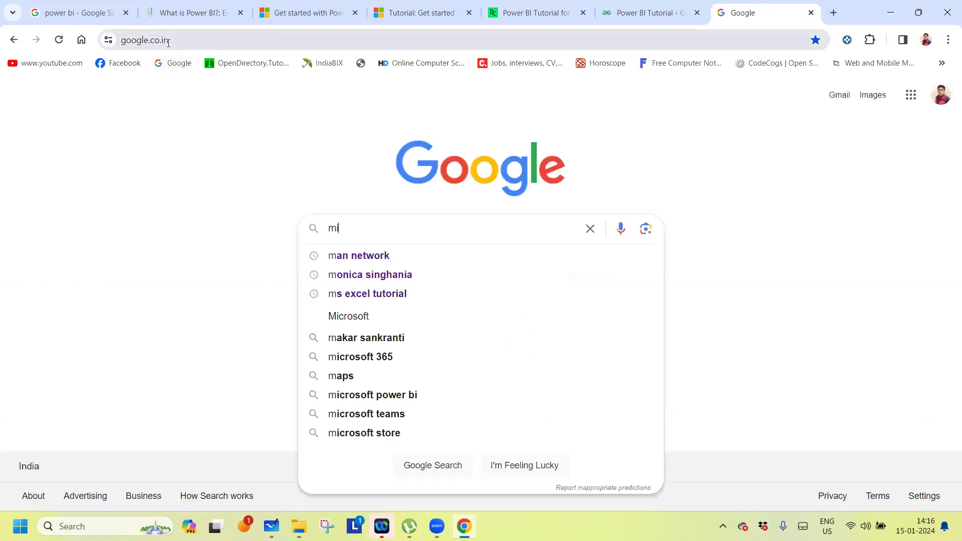
{"action": "type", "text": "crosoft power i"}
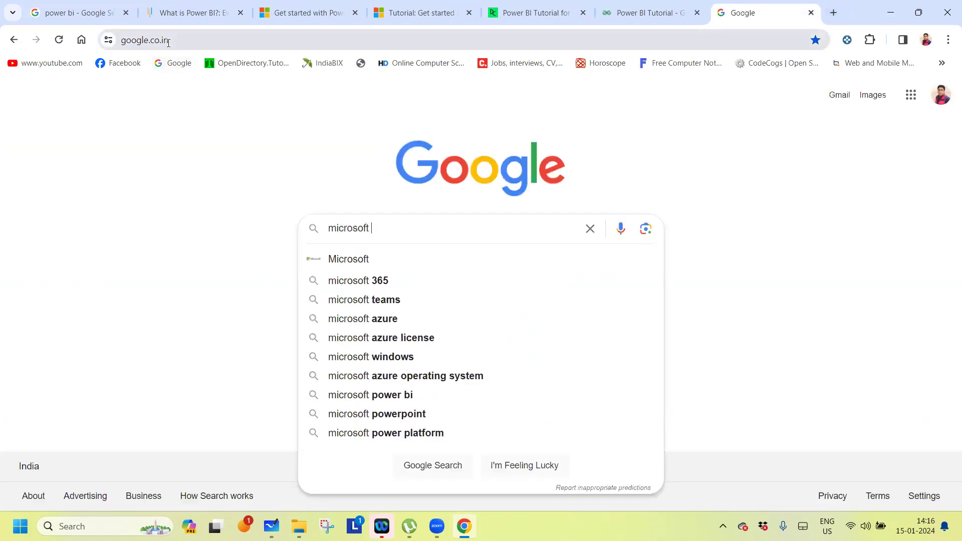
{"action": "key", "text": "BackSpace"}
{"action": "type", "text": "bi"}
{"action": "key", "text": "BackSpace"}
{"action": "key", "text": "BackSpace"}
{"action": "type", "text": "bi des"}
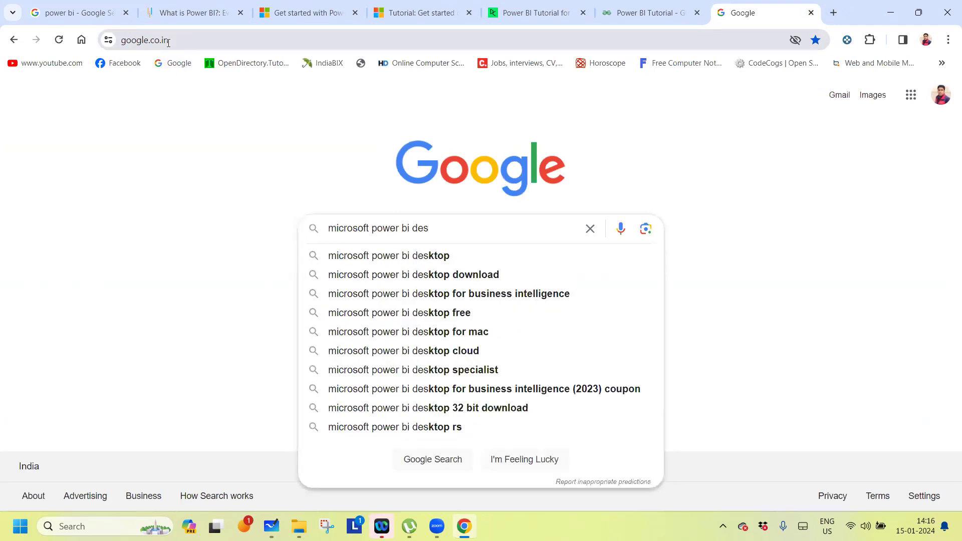
{"action": "key", "text": "Down"}
{"action": "key", "text": "Down"}
{"action": "key", "text": "Return"}
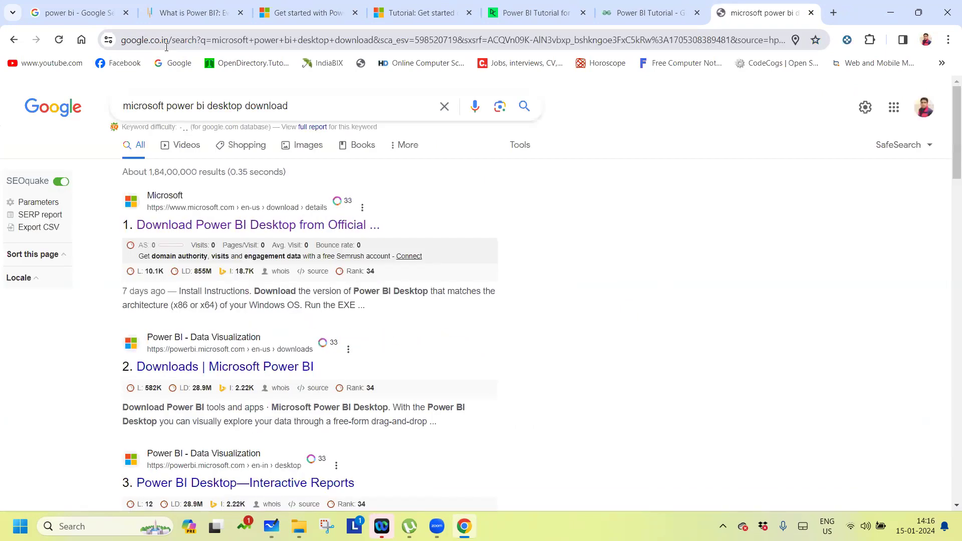
Step: Open Microsoft's official Power BI Desktop download page and highlight the file size of PBIDesktopSetup_x64.exe in its details
{"action": "left_click", "coordinate": [174, 233]}
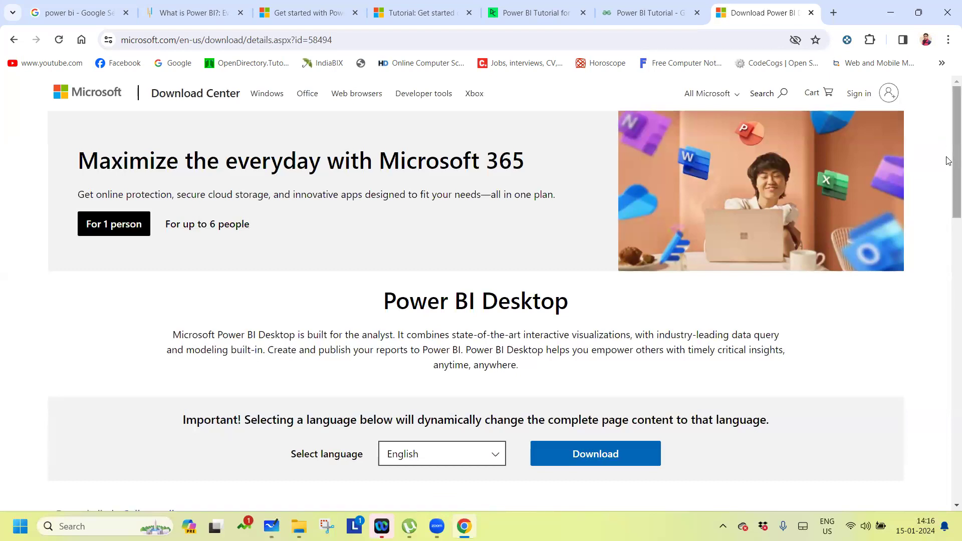
{"action": "scroll", "coordinate": [949, 228], "scroll_direction": "down", "scroll_amount": 3}
{"action": "scroll", "coordinate": [616, 258], "scroll_direction": "down", "scroll_amount": 1}
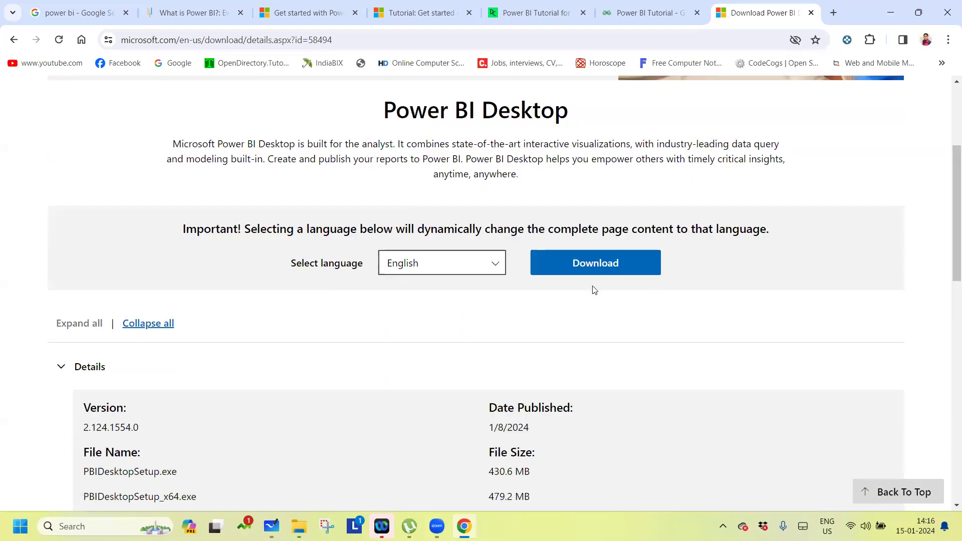
{"action": "scroll", "coordinate": [949, 238], "scroll_direction": "down", "scroll_amount": 3}
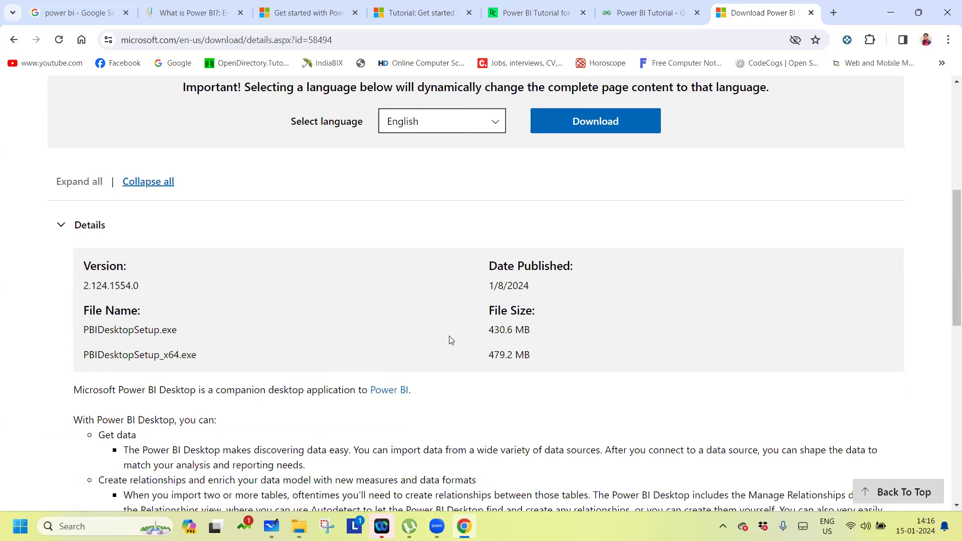
{"action": "left_click_drag", "start_coordinate": [528, 331], "coordinate": [535, 359]}
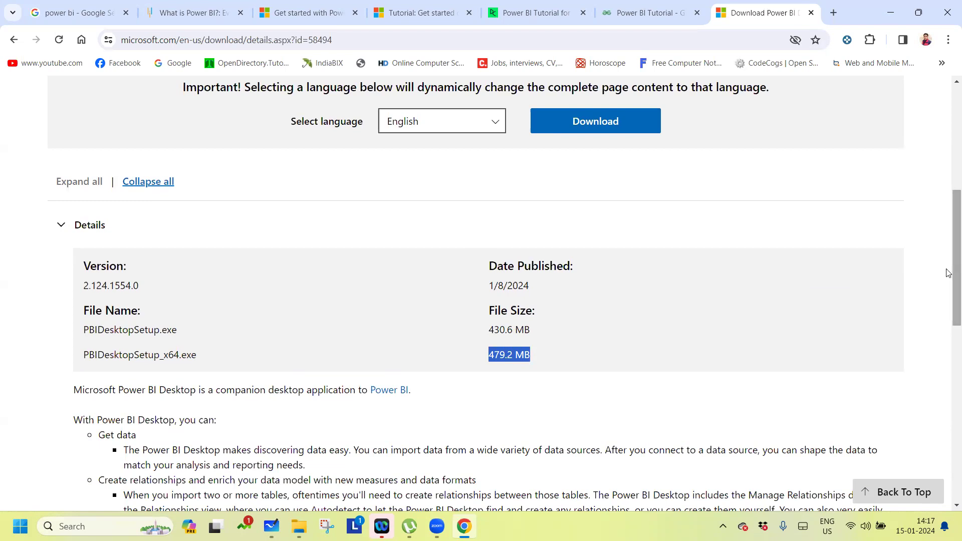
Step: Expand the System Requirements and highlight the supported Windows versions, the Internet Explorer requirement and the 32-bit and 64-bit platforms
{"action": "left_click_drag", "start_coordinate": [948, 258], "coordinate": [949, 381]}
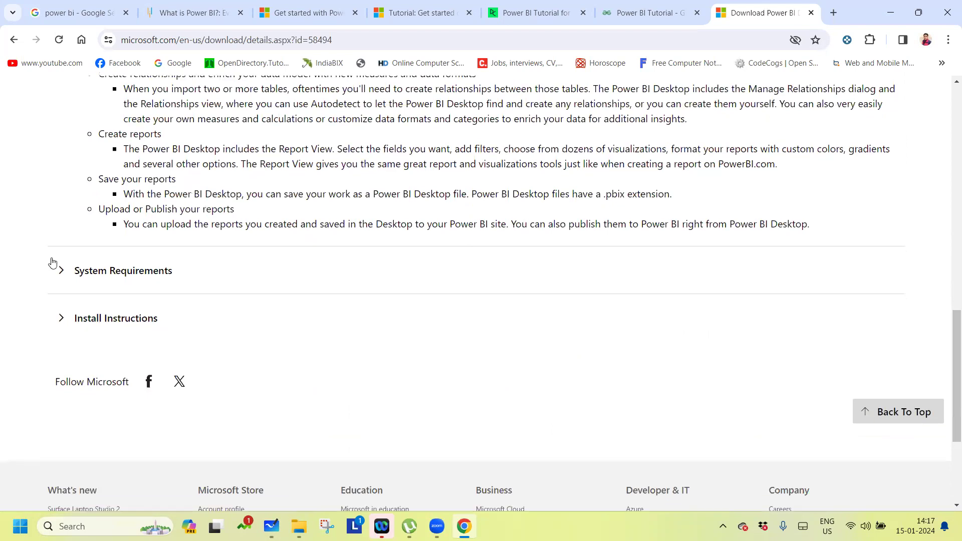
{"action": "left_click", "coordinate": [63, 274]}
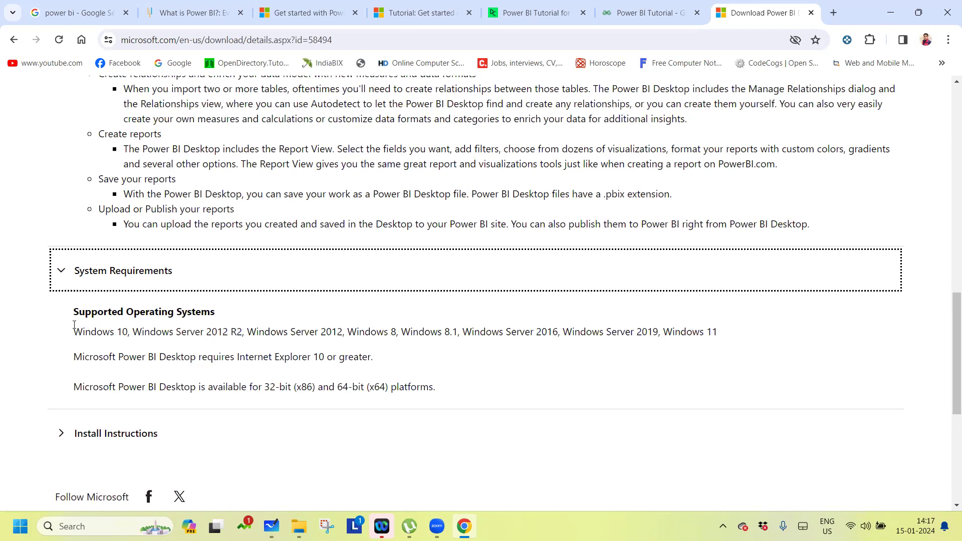
{"action": "left_click_drag", "start_coordinate": [74, 332], "coordinate": [727, 329]}
{"action": "double_click", "coordinate": [224, 356]}
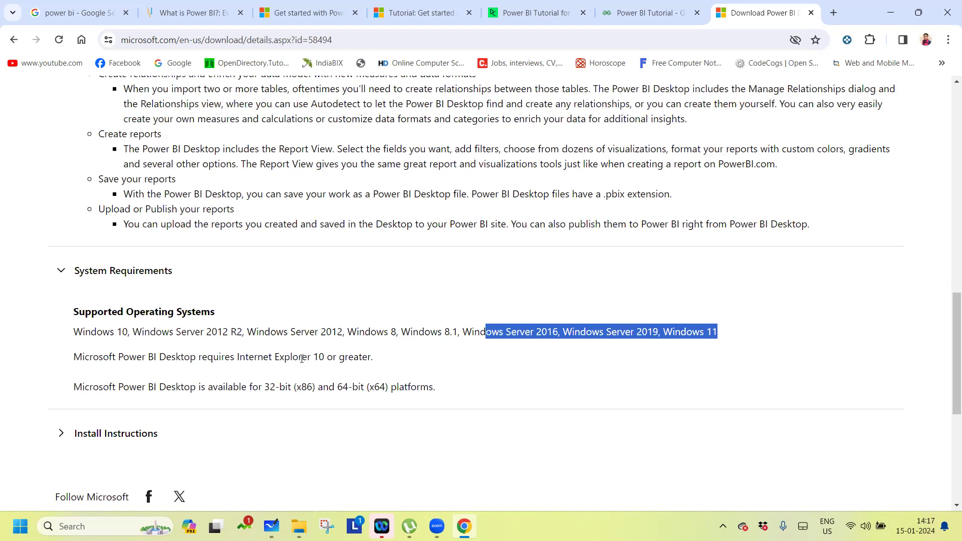
{"action": "left_click_drag", "start_coordinate": [230, 356], "coordinate": [372, 355]}
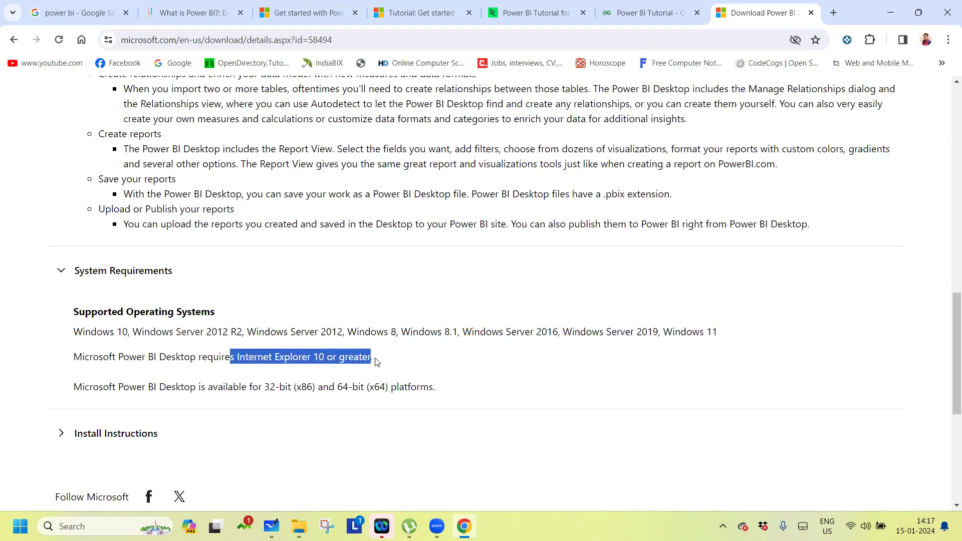
{"action": "left_click", "coordinate": [261, 387]}
{"action": "left_click_drag", "start_coordinate": [263, 386], "coordinate": [399, 380]}
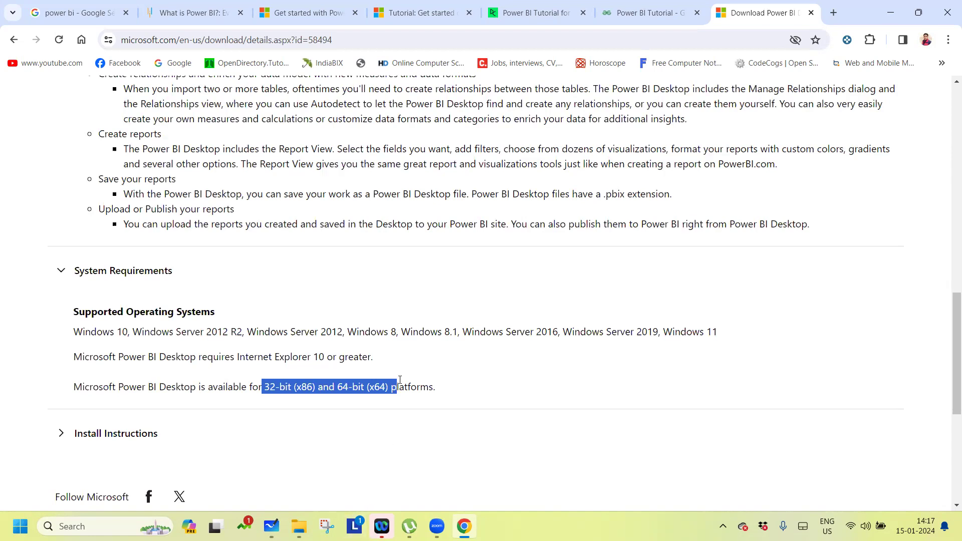
{"action": "left_click_drag", "start_coordinate": [329, 386], "coordinate": [396, 387]}
{"action": "left_click", "coordinate": [347, 399]}
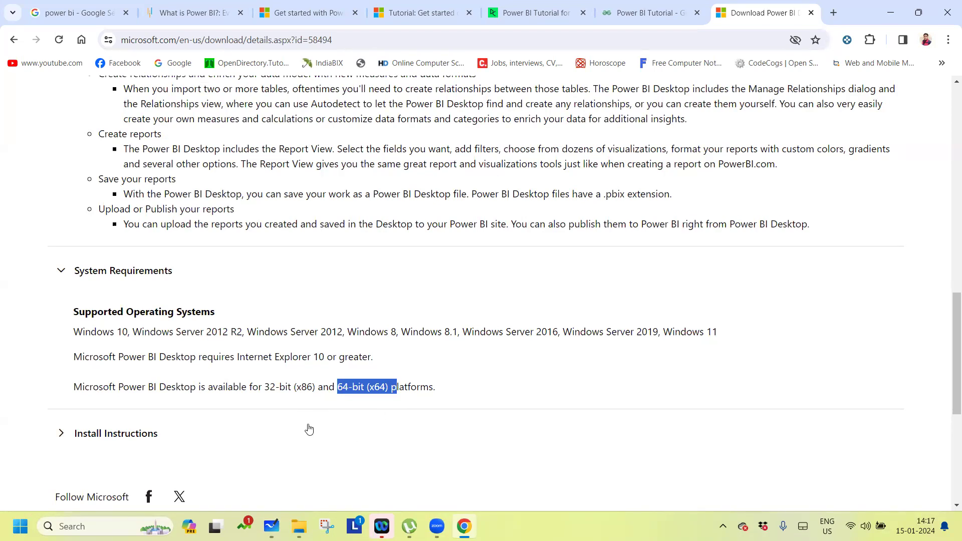
Step: Highlight the 32-bit (x86) platform in the System Requirements and expand the Install Instructions on the download page
{"action": "left_click", "coordinate": [256, 391]}
{"action": "left_click_drag", "start_coordinate": [256, 390], "coordinate": [318, 377]}
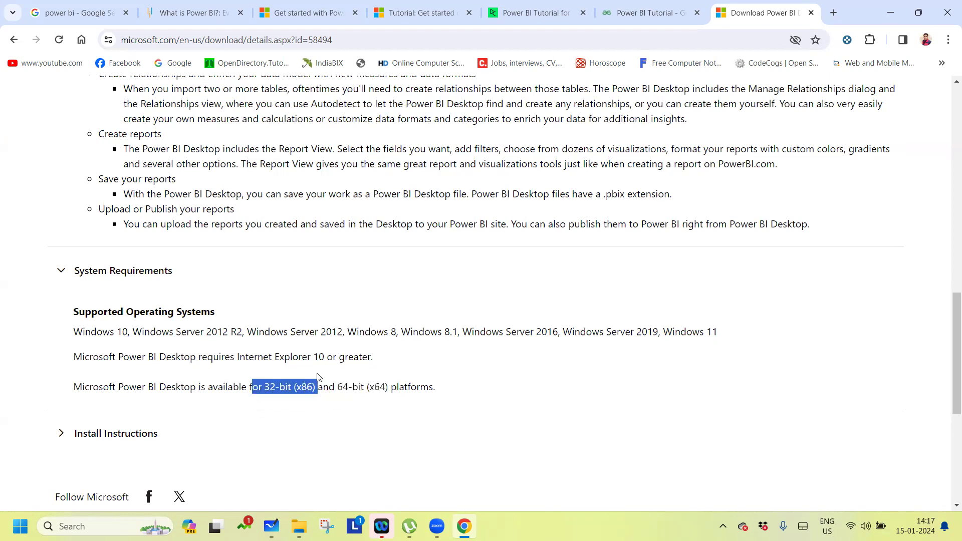
{"action": "scroll", "coordinate": [948, 358], "scroll_direction": "down", "scroll_amount": 3}
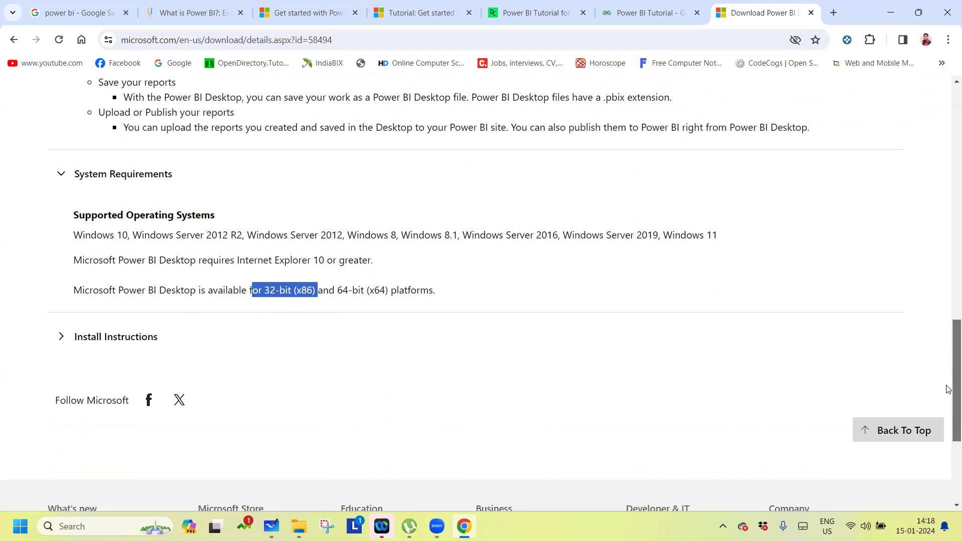
{"action": "left_click", "coordinate": [65, 277]}
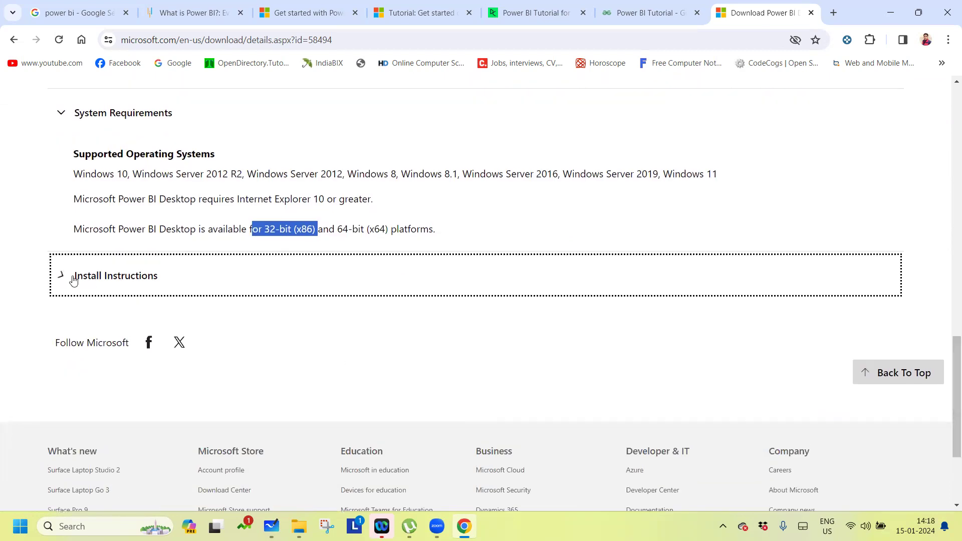
{"action": "scroll", "coordinate": [949, 276], "scroll_direction": "up", "scroll_amount": 3}
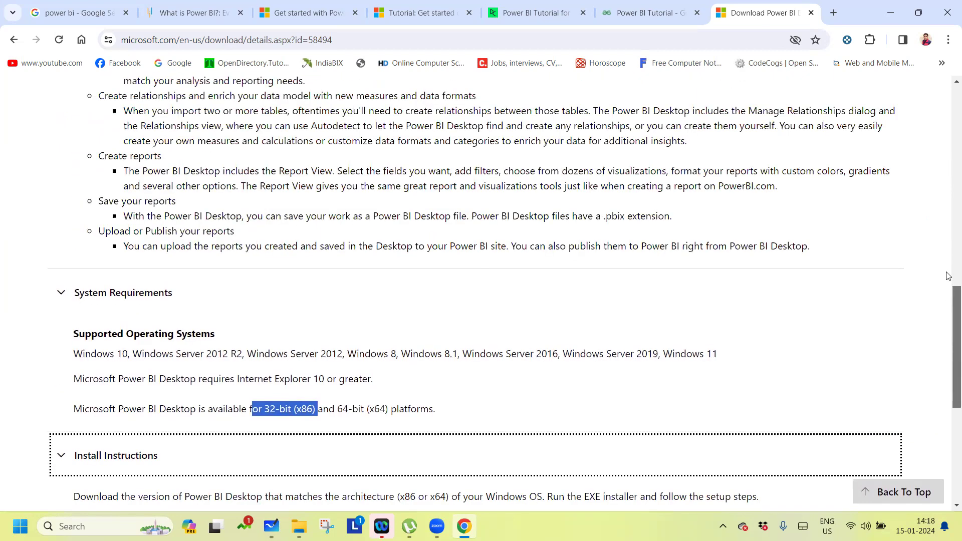
{"action": "scroll", "coordinate": [948, 215], "scroll_direction": "up", "scroll_amount": 7}
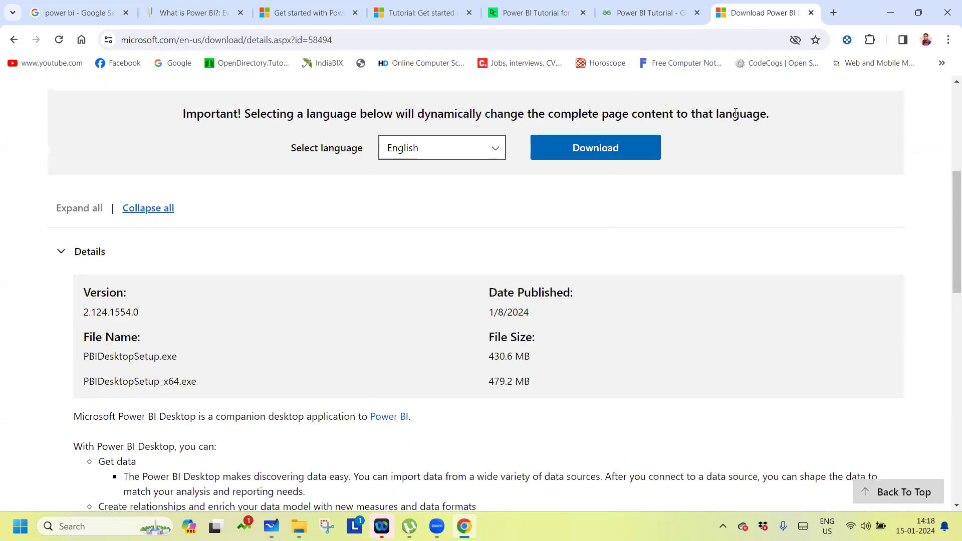
{"action": "scroll", "coordinate": [948, 162], "scroll_direction": "up", "scroll_amount": 5}
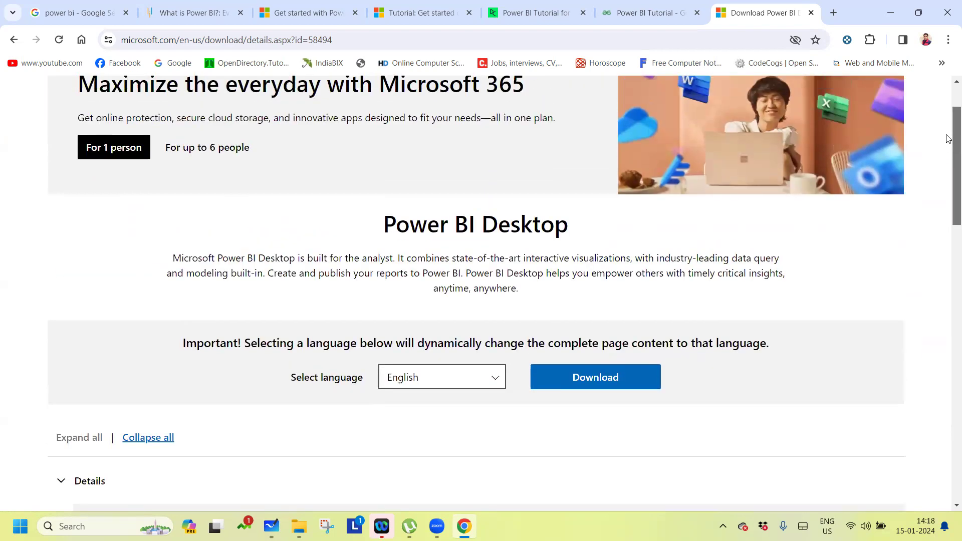
{"action": "scroll", "coordinate": [949, 139], "scroll_direction": "up", "scroll_amount": 2}
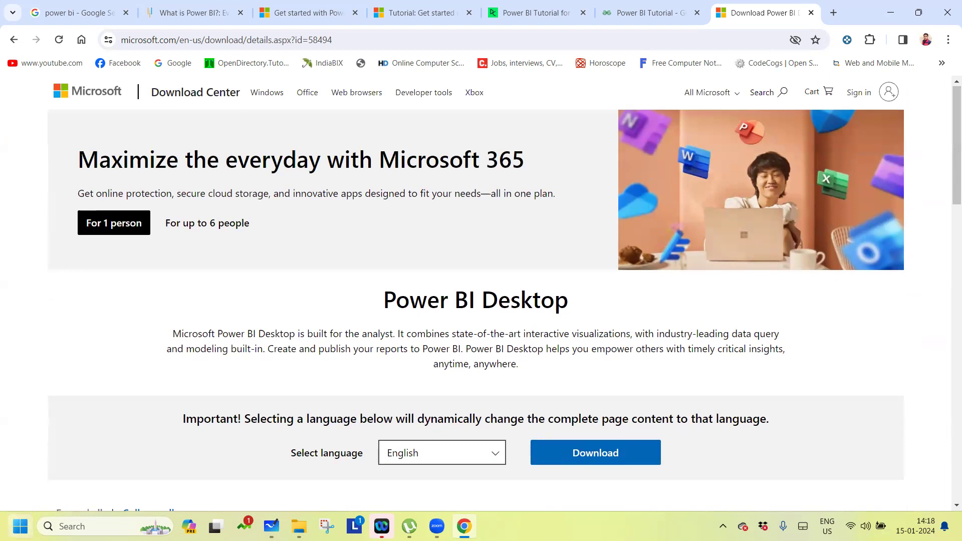
Step: Find the Microsoft Power BI and Power BI Desktop entries among the installed apps and launch Microsoft Power BI
{"action": "left_click", "coordinate": [20, 527]}
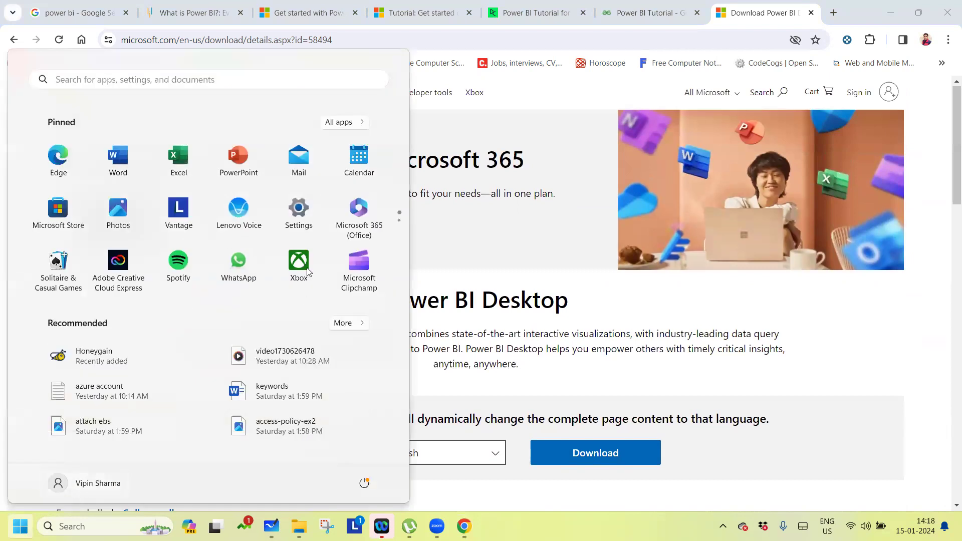
{"action": "left_click", "coordinate": [366, 123]}
{"action": "left_click_drag", "start_coordinate": [406, 166], "coordinate": [404, 300]}
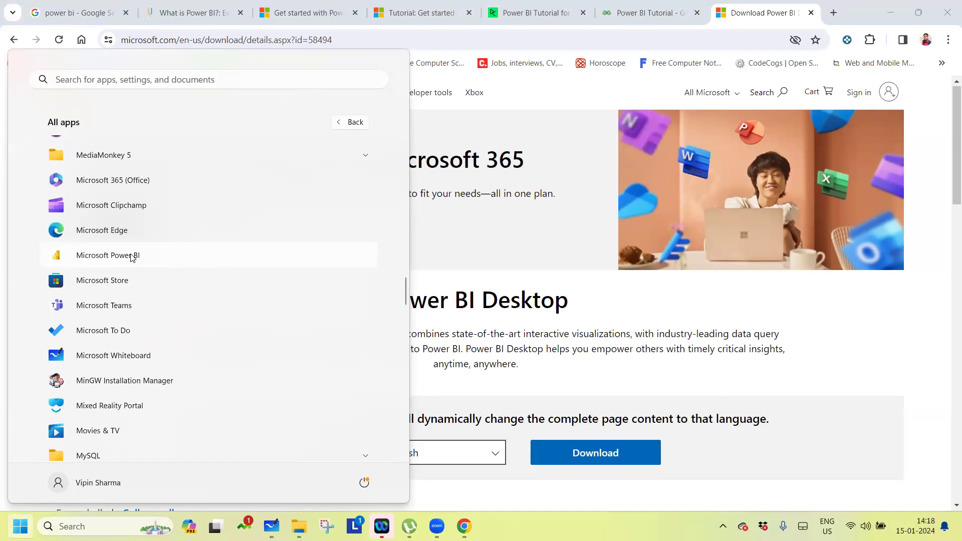
{"action": "left_click_drag", "start_coordinate": [404, 297], "coordinate": [409, 352]}
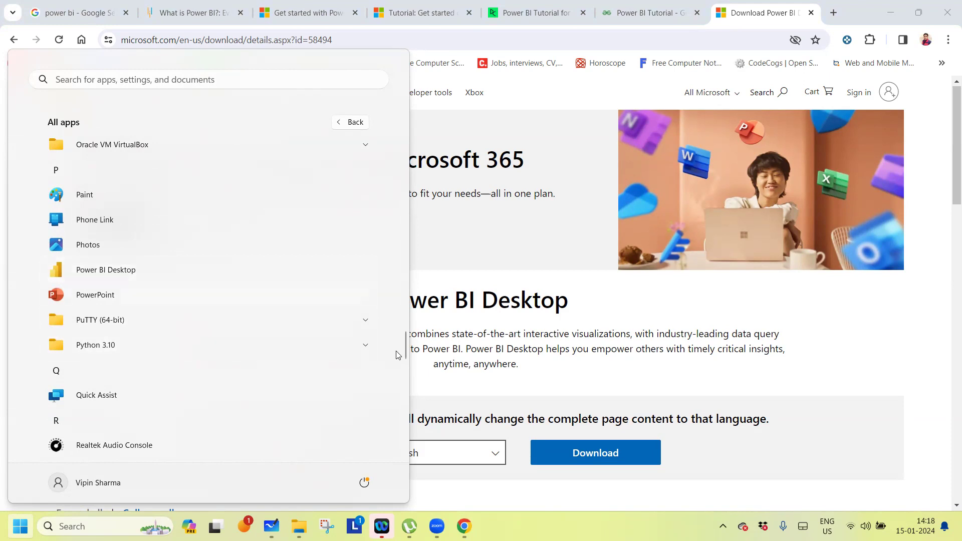
{"action": "left_click_drag", "start_coordinate": [407, 354], "coordinate": [404, 286]}
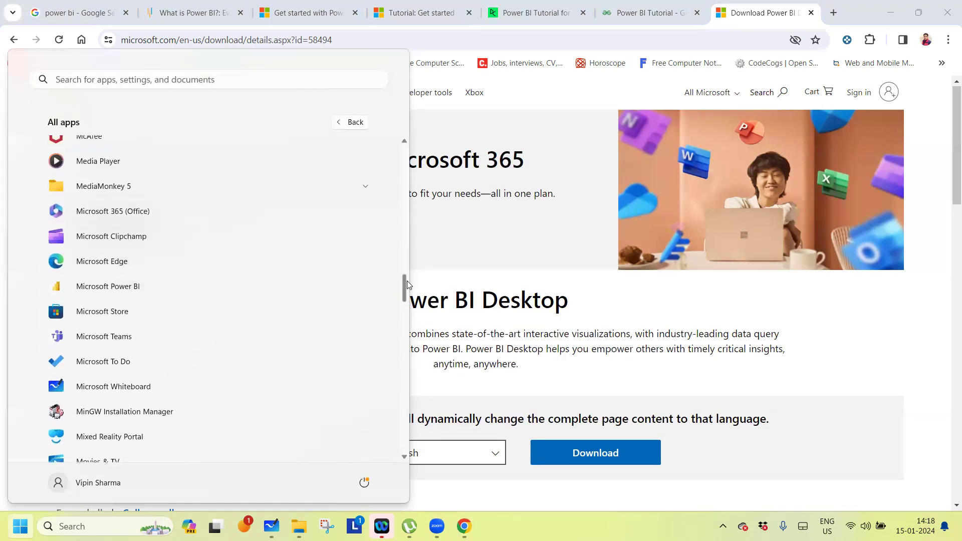
{"action": "left_click", "coordinate": [120, 285]}
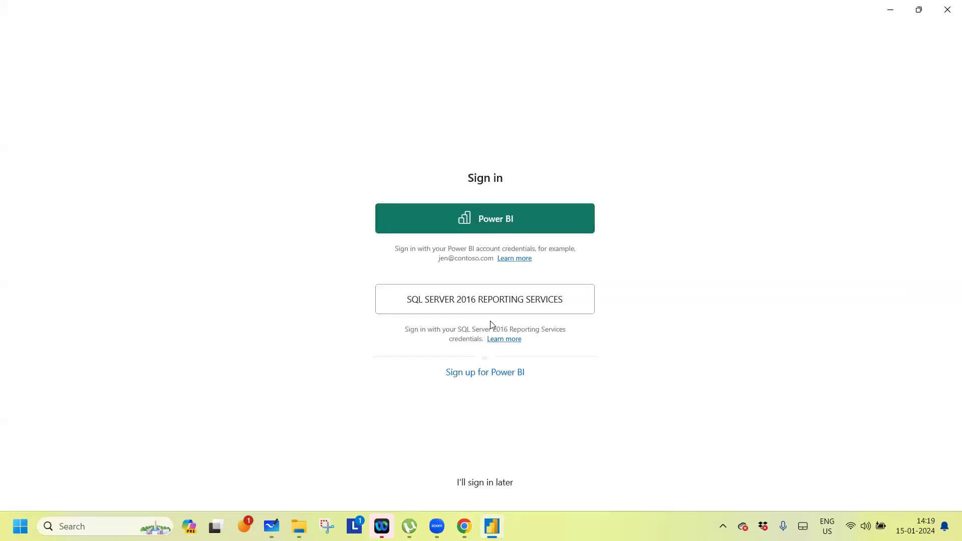
Step: Follow the Power BI sign-up link, skim the article on signing up as an individual, and close the Microsoft Power BI app
{"action": "left_click", "coordinate": [489, 374]}
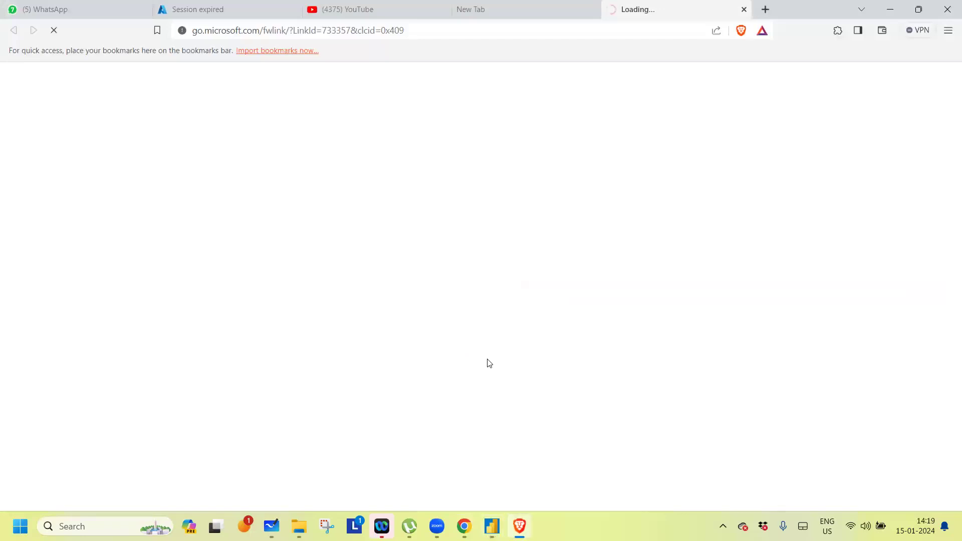
{"action": "left_click", "coordinate": [444, 9]}
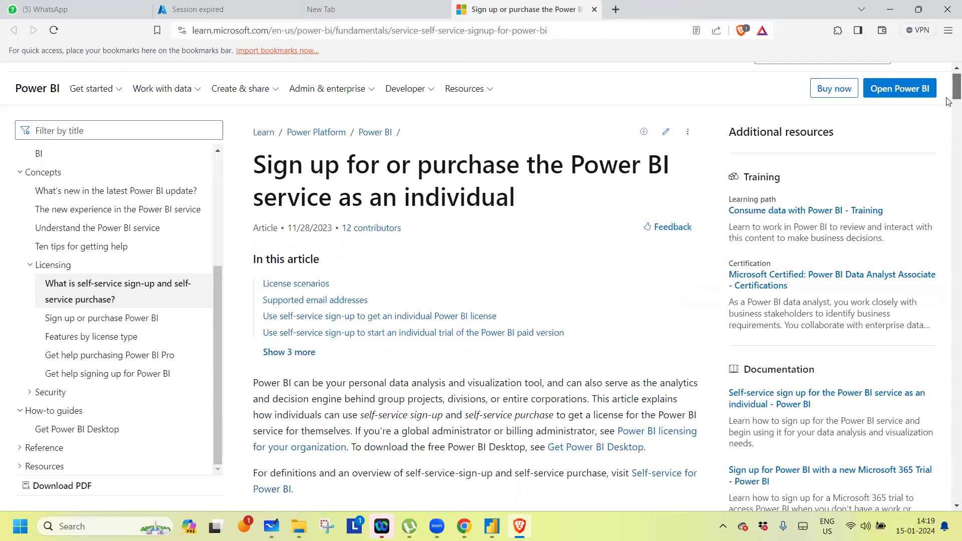
{"action": "scroll", "coordinate": [949, 106], "scroll_direction": "down", "scroll_amount": 6}
{"action": "scroll", "coordinate": [949, 123], "scroll_direction": "down", "scroll_amount": 3}
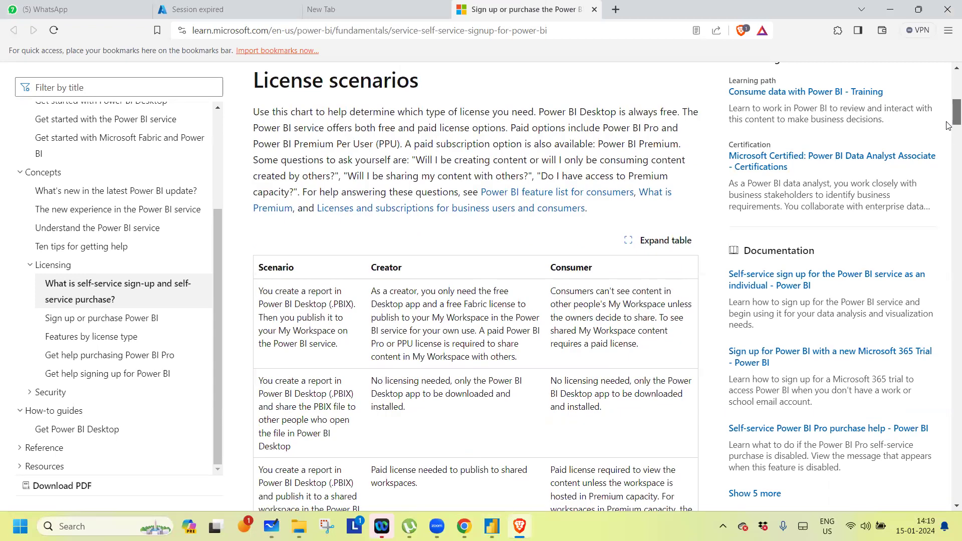
{"action": "left_click_drag", "start_coordinate": [949, 125], "coordinate": [948, 214]}
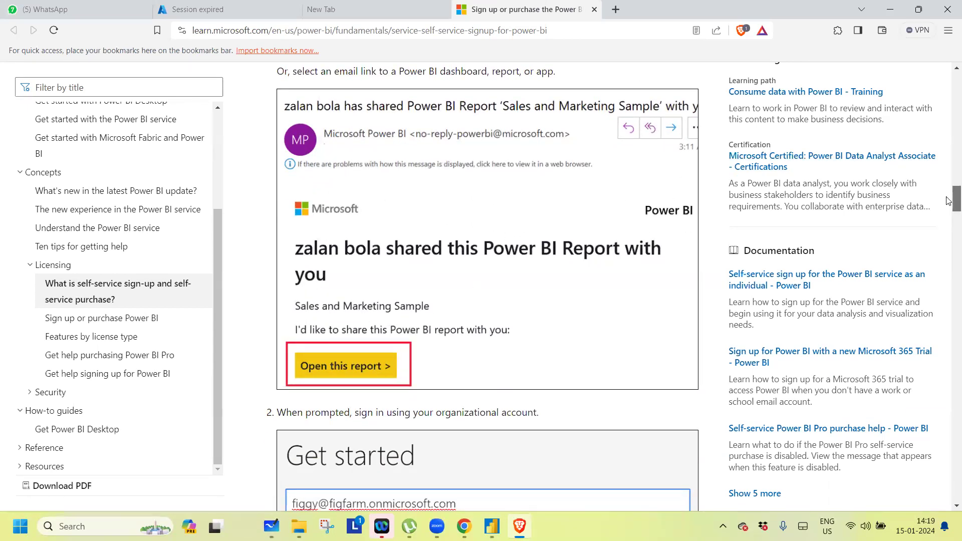
{"action": "scroll", "coordinate": [573, 137], "scroll_direction": "down", "scroll_amount": 8}
{"action": "scroll", "coordinate": [449, 280], "scroll_direction": "up", "scroll_amount": 15}
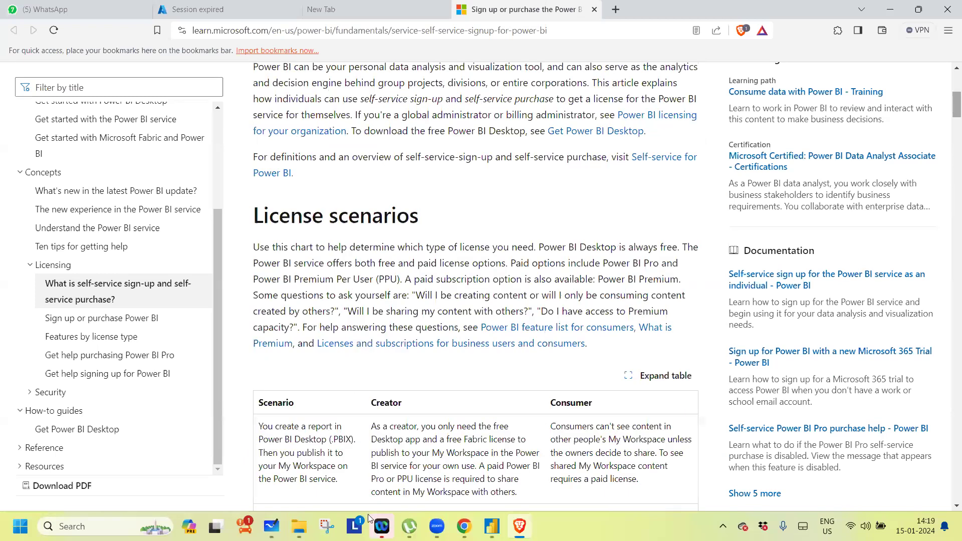
{"action": "left_click", "coordinate": [492, 526]}
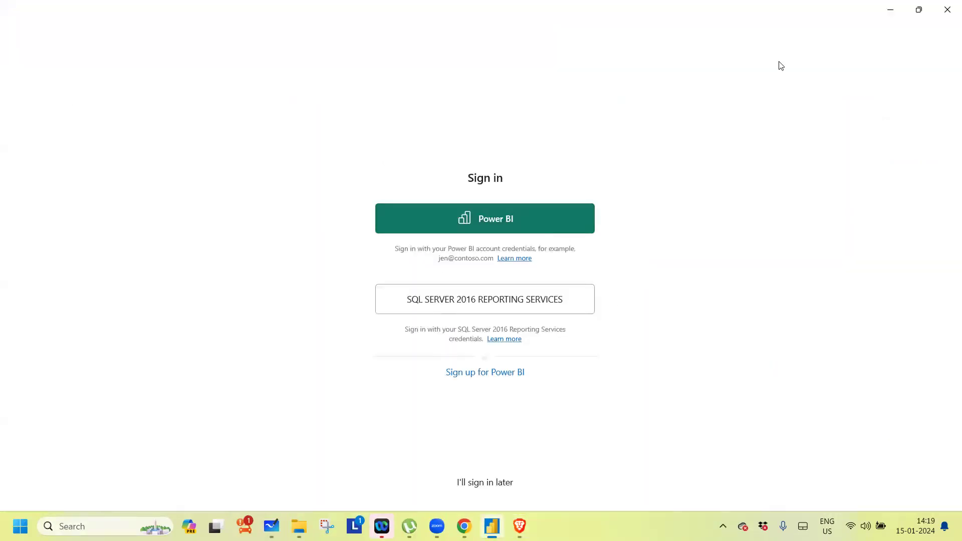
{"action": "left_click", "coordinate": [948, 12]}
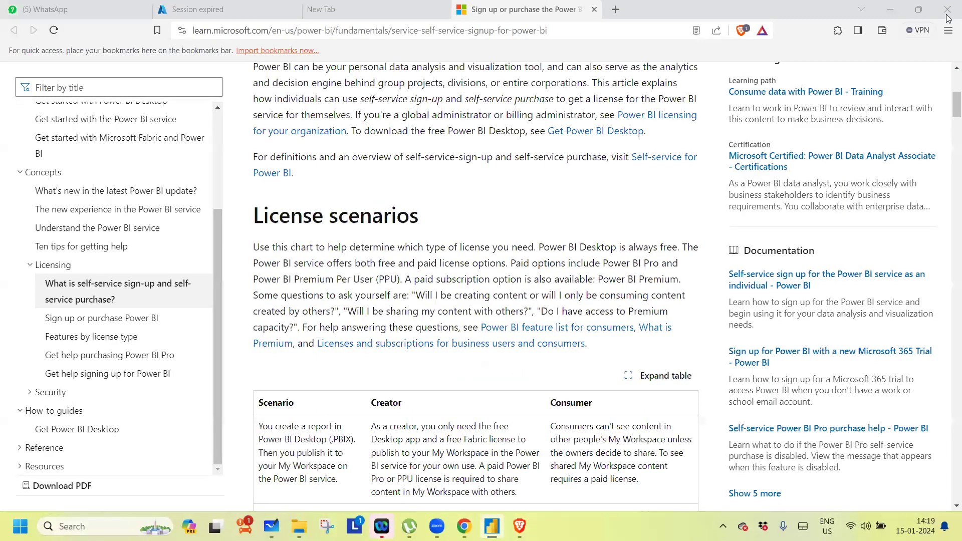
Step: Launch Power BI Desktop from the installed apps and close its welcome screen
{"action": "left_click", "coordinate": [20, 526]}
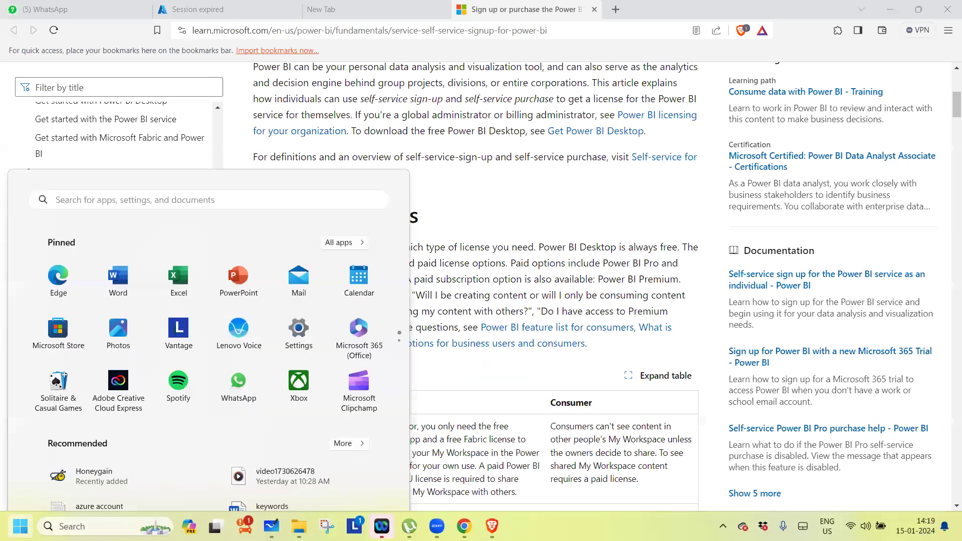
{"action": "left_click", "coordinate": [355, 125]}
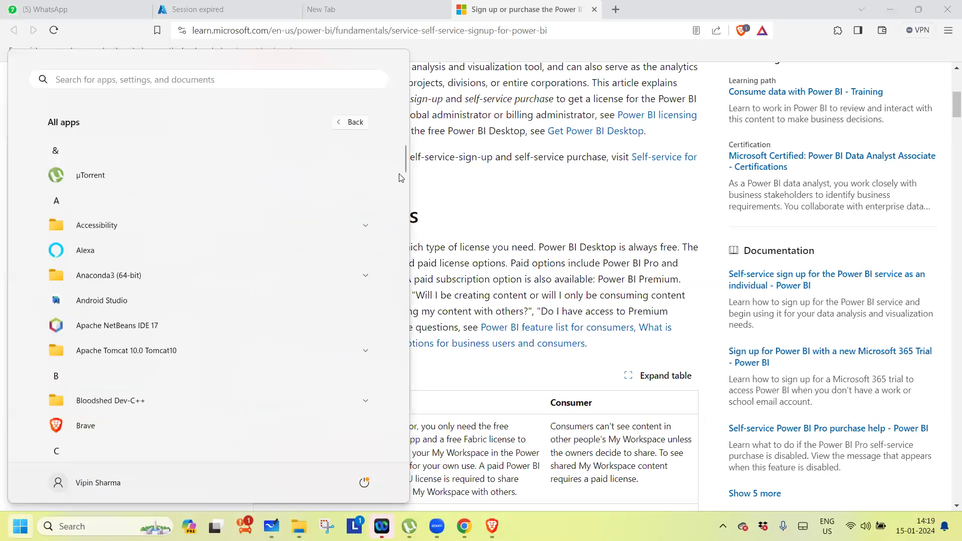
{"action": "left_click_drag", "start_coordinate": [404, 160], "coordinate": [424, 362]}
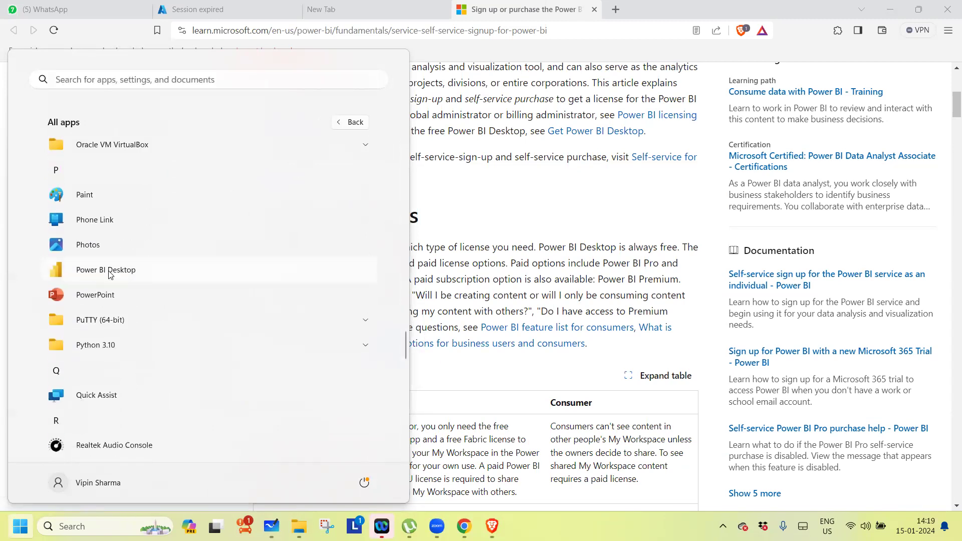
{"action": "left_click", "coordinate": [129, 270]}
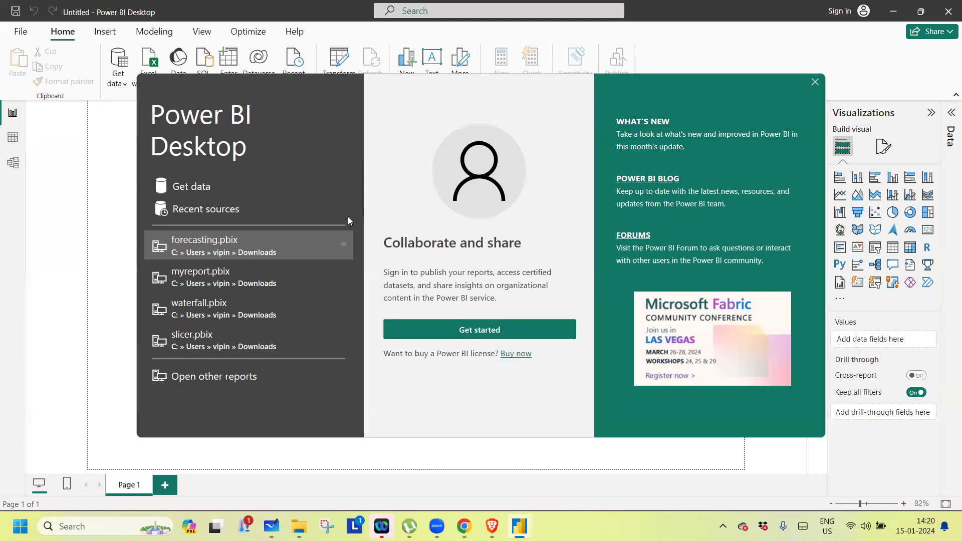
{"action": "left_click", "coordinate": [815, 83]}
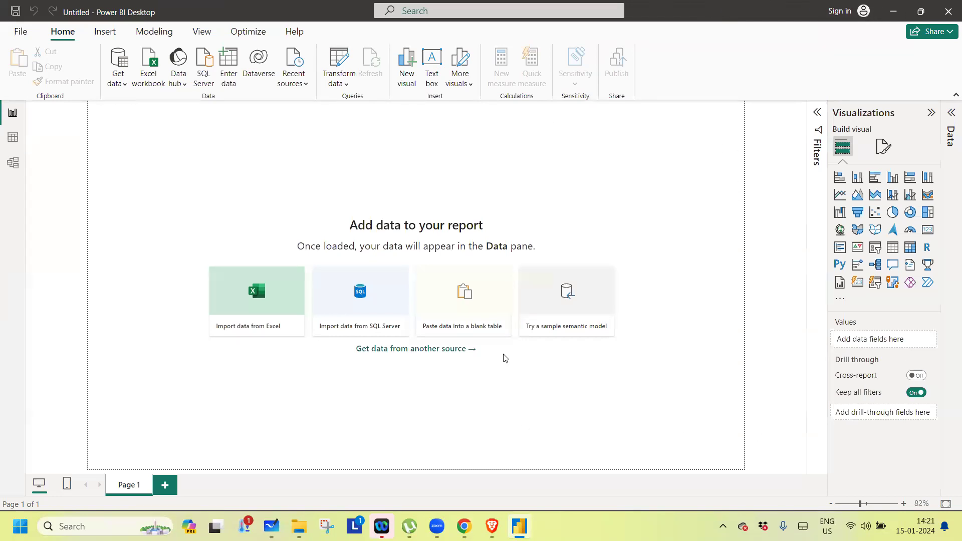
Step: Switch to Microsoft Whiteboard, circle the boxed word powerbi in red and draw a curved red arrow to it from Data
{"action": "left_click", "coordinate": [271, 526]}
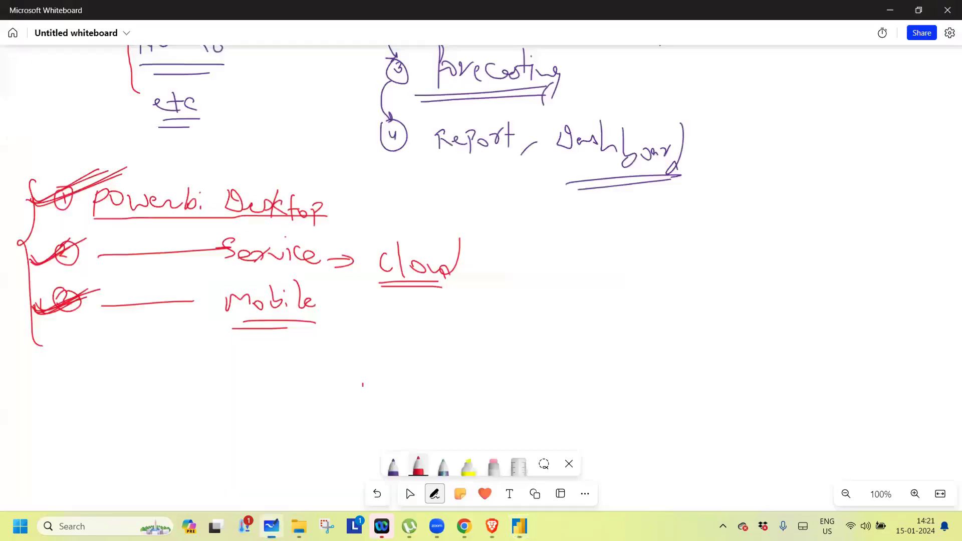
{"action": "left_click", "coordinate": [410, 494]}
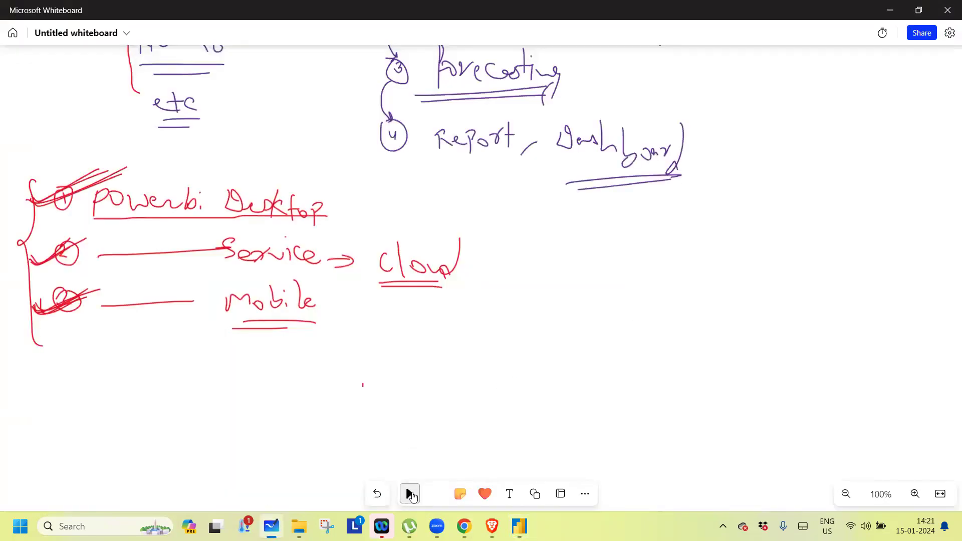
{"action": "scroll", "coordinate": [464, 361], "scroll_direction": "up", "scroll_amount": 3}
{"action": "scroll", "coordinate": [476, 336], "scroll_direction": "up", "scroll_amount": 3}
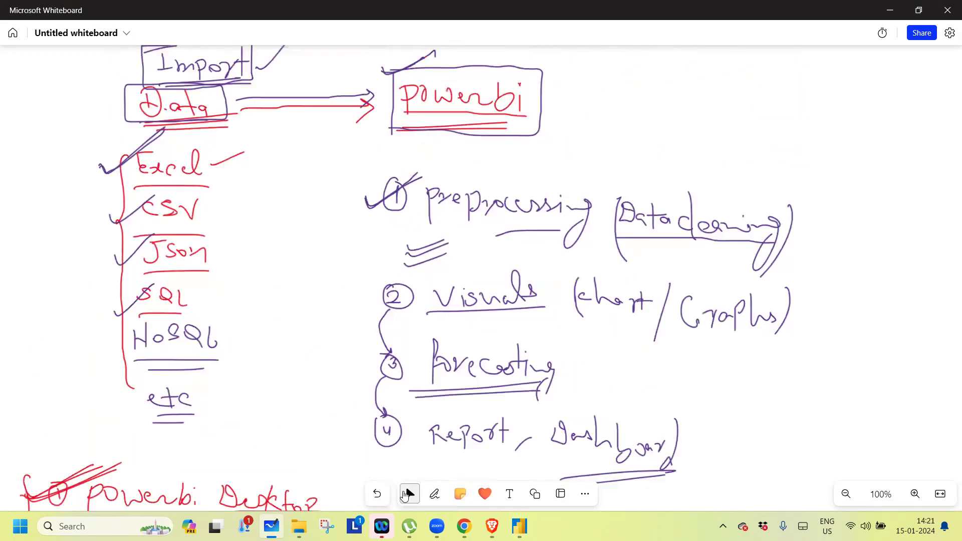
{"action": "left_click", "coordinate": [435, 494]}
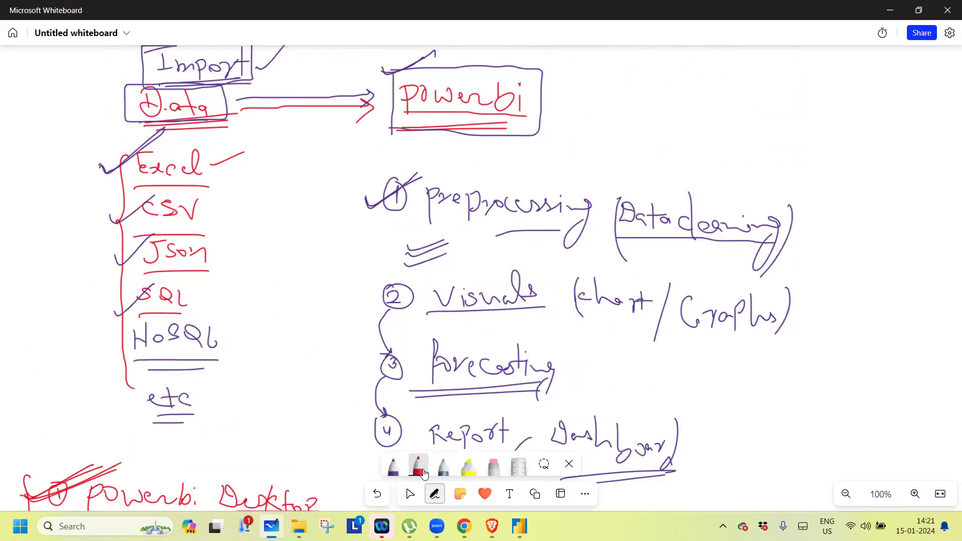
{"action": "left_click", "coordinate": [418, 466]}
{"action": "left_click", "coordinate": [513, 136]}
{"action": "mouse_move", "coordinate": [514, 138]}
{"action": "left_mouse_down"}
{"action": "mouse_move", "coordinate": [532, 86]}
{"action": "mouse_move", "coordinate": [458, 57]}
{"action": "mouse_move", "coordinate": [405, 103]}
{"action": "mouse_move", "coordinate": [436, 145]}
{"action": "mouse_move", "coordinate": [496, 147]}
{"action": "left_mouse_up"}
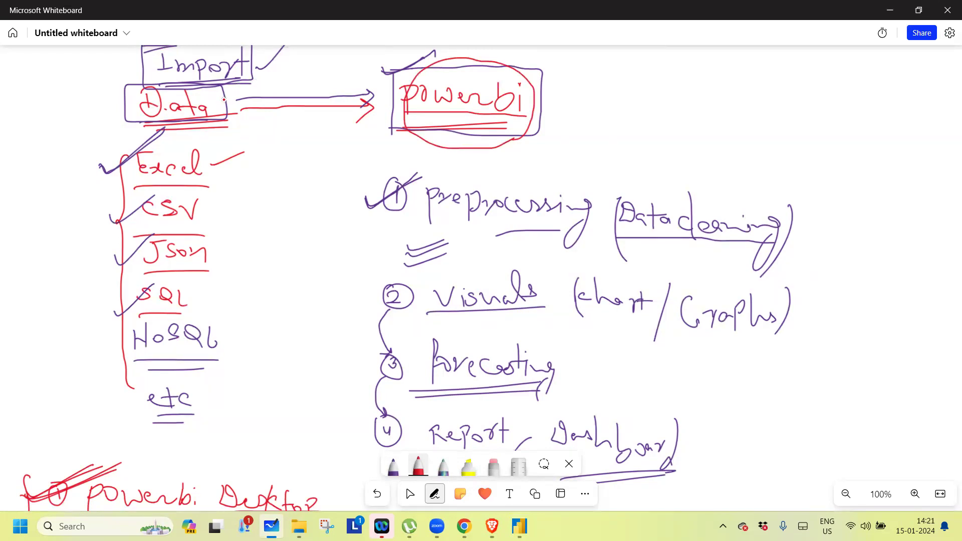
{"action": "mouse_move", "coordinate": [225, 98]}
{"action": "left_mouse_down"}
{"action": "mouse_move", "coordinate": [268, 63]}
{"action": "mouse_move", "coordinate": [331, 68]}
{"action": "mouse_move", "coordinate": [368, 92]}
{"action": "left_mouse_up"}
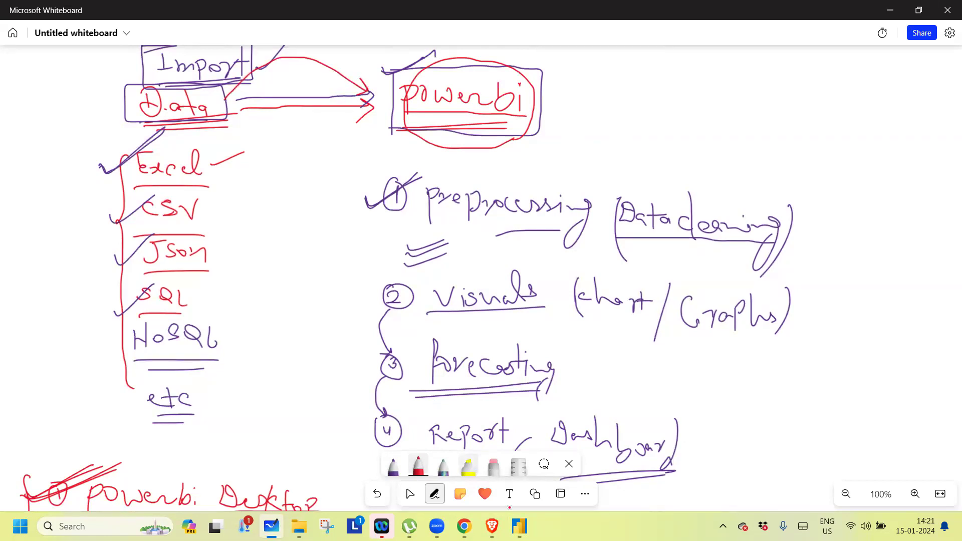
Step: Switch to Power BI Desktop, open the full Get Data list of sources and narrow it to the File category
{"action": "left_click", "coordinate": [520, 526]}
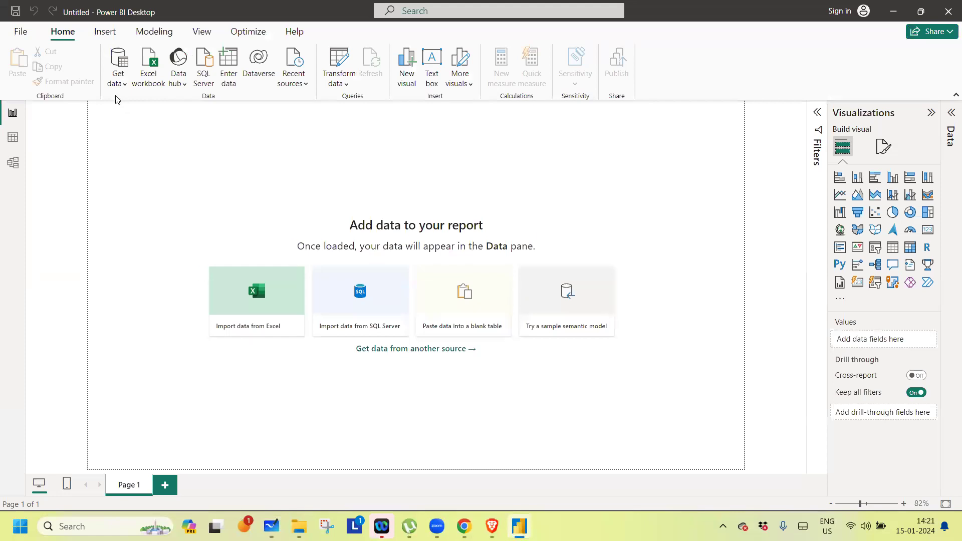
{"action": "left_click", "coordinate": [125, 88]}
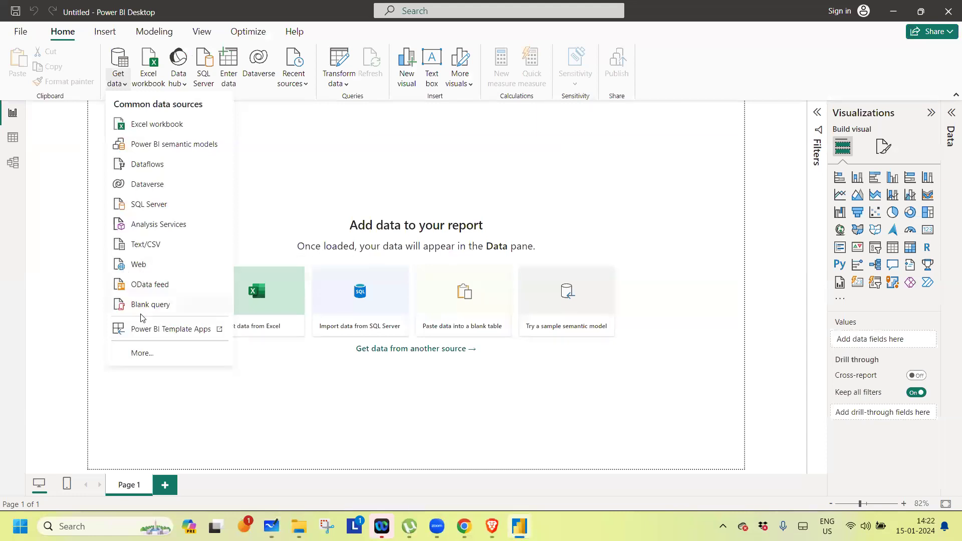
{"action": "left_click", "coordinate": [141, 353]}
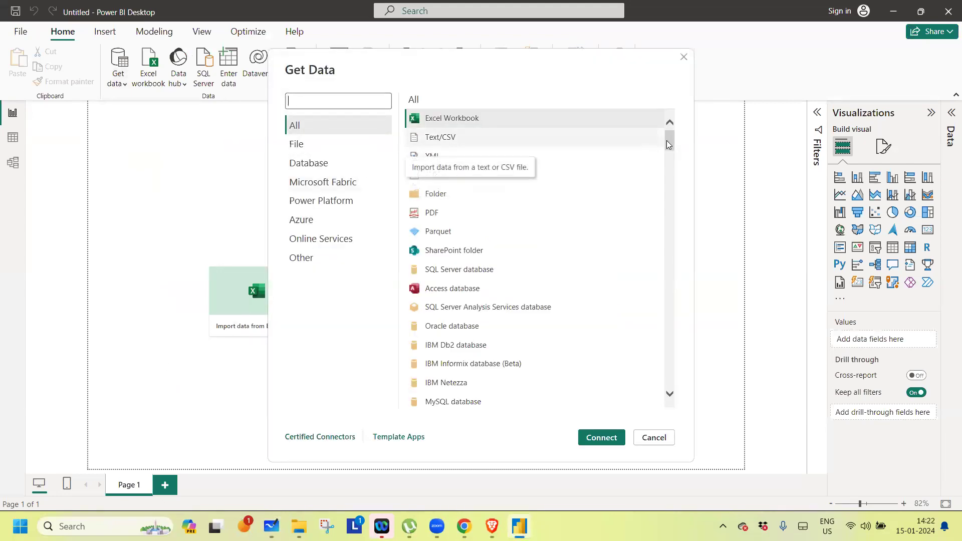
{"action": "left_click_drag", "start_coordinate": [671, 147], "coordinate": [665, 111]}
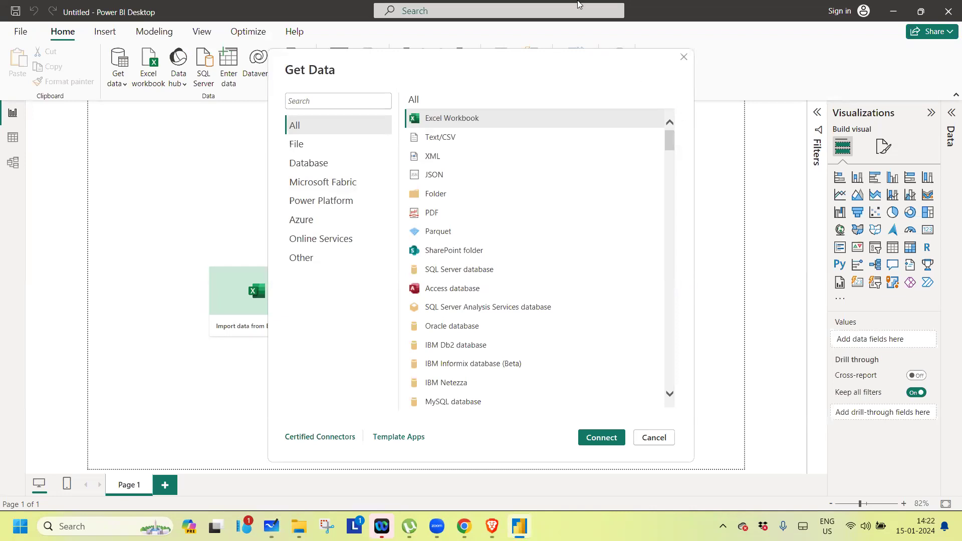
{"action": "left_click", "coordinate": [306, 145]}
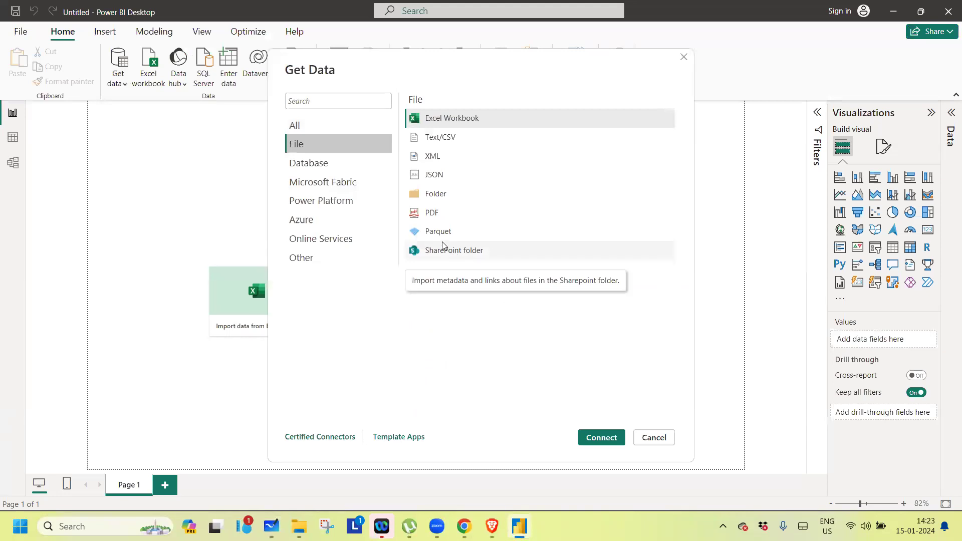
Step: Browse the available data sources under the Database, Microsoft Fabric, Power Platform, Azure, Online Services and Other categories
{"action": "left_click", "coordinate": [313, 166]}
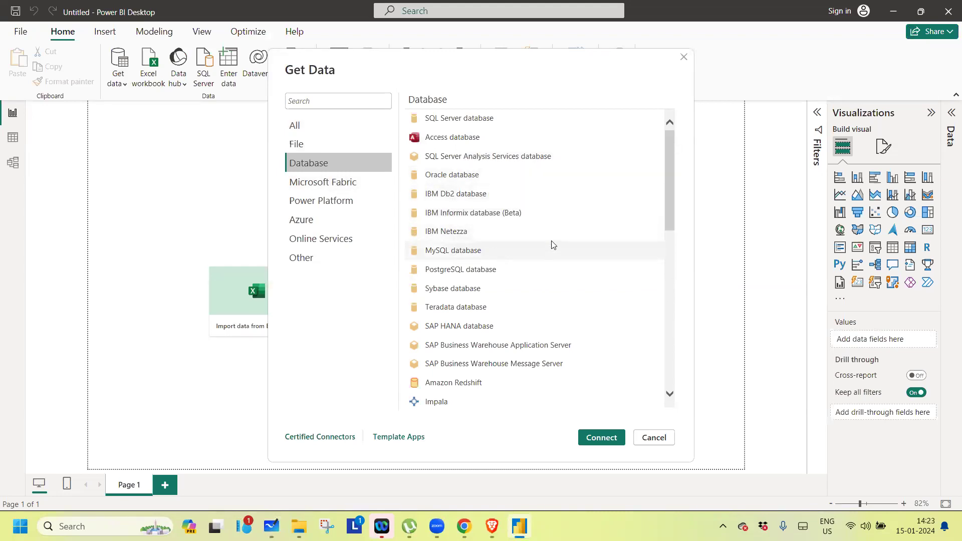
{"action": "left_click_drag", "start_coordinate": [671, 225], "coordinate": [670, 250]}
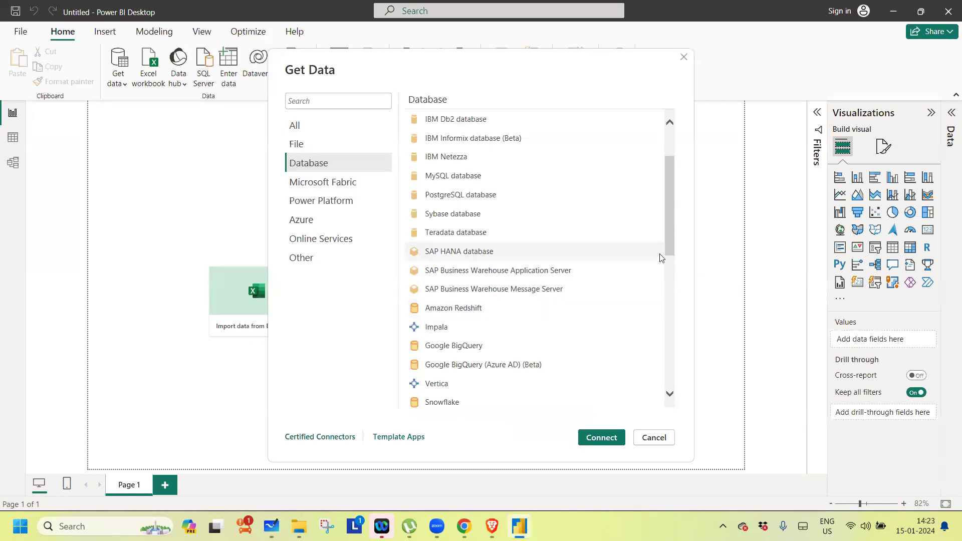
{"action": "left_click_drag", "start_coordinate": [667, 248], "coordinate": [663, 384]}
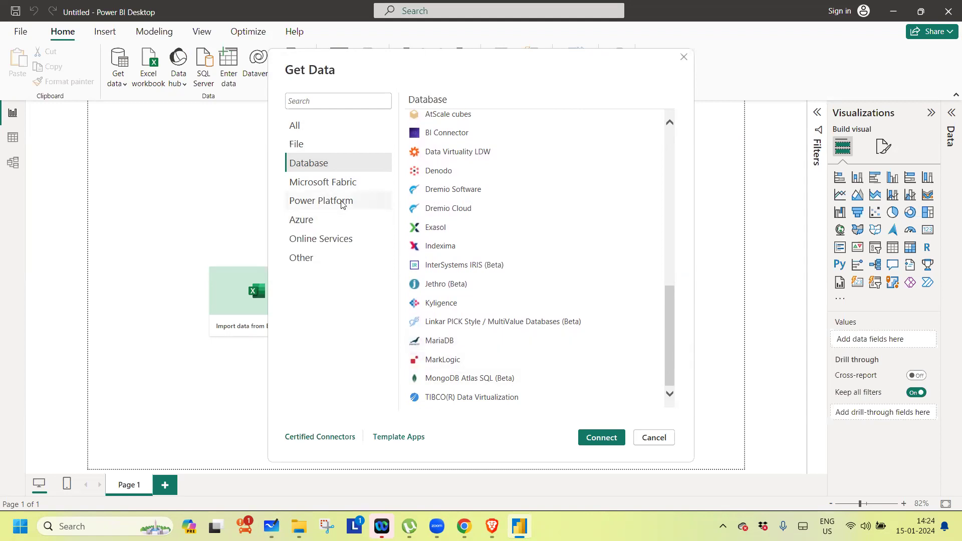
{"action": "left_click", "coordinate": [315, 187]}
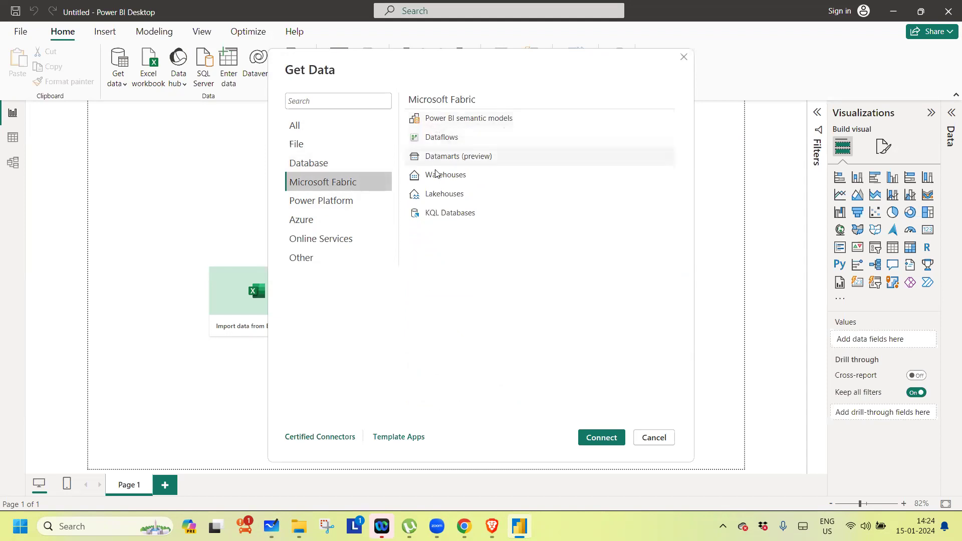
{"action": "left_click", "coordinate": [341, 206]}
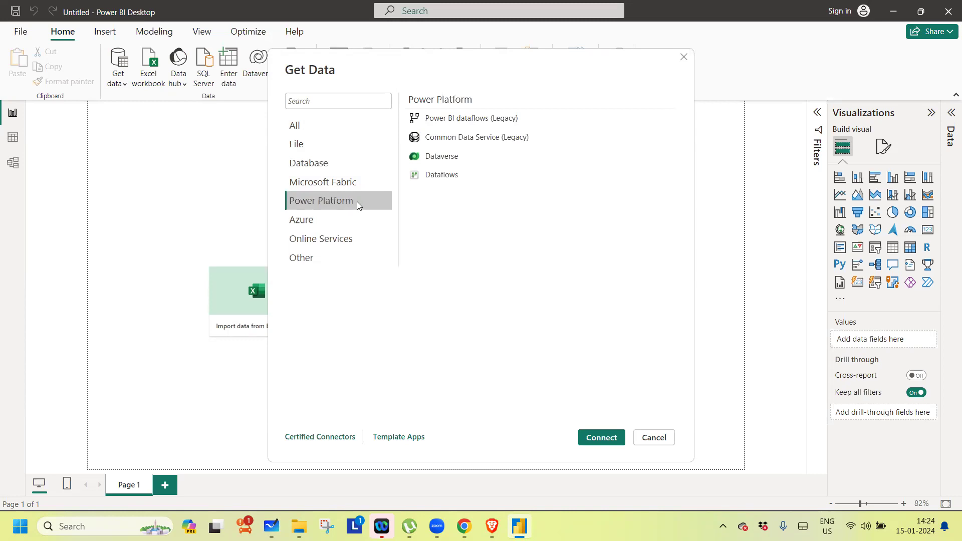
{"action": "left_click", "coordinate": [310, 220]}
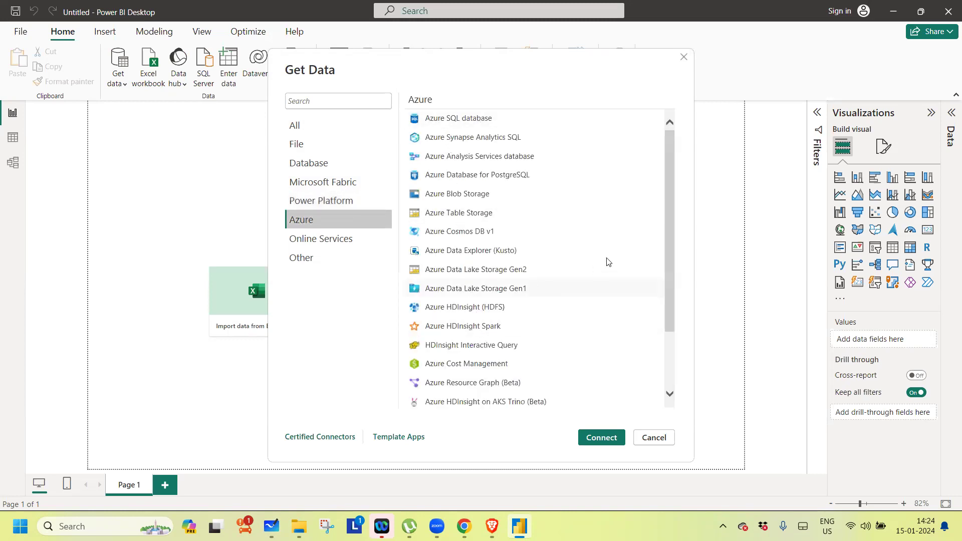
{"action": "left_click_drag", "start_coordinate": [668, 221], "coordinate": [680, 301]}
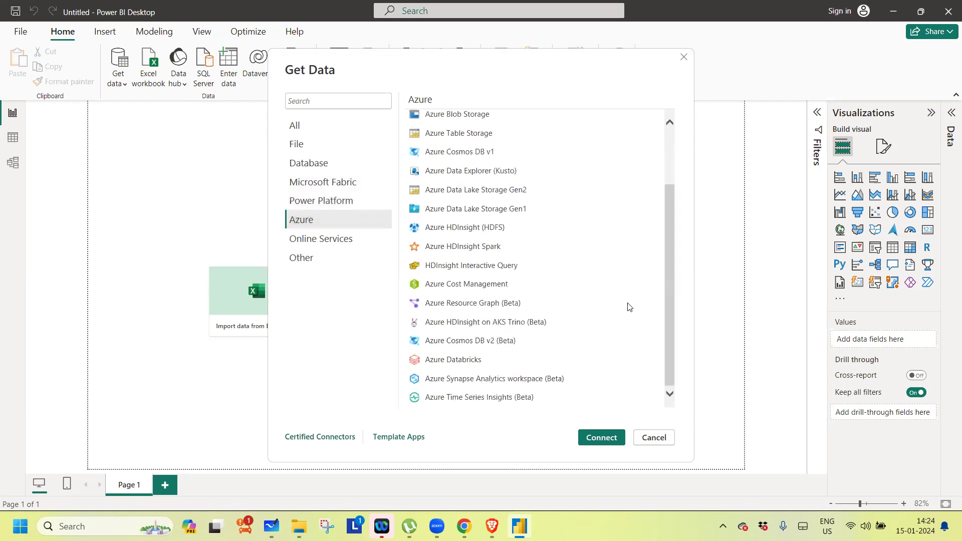
{"action": "left_click", "coordinate": [325, 243]}
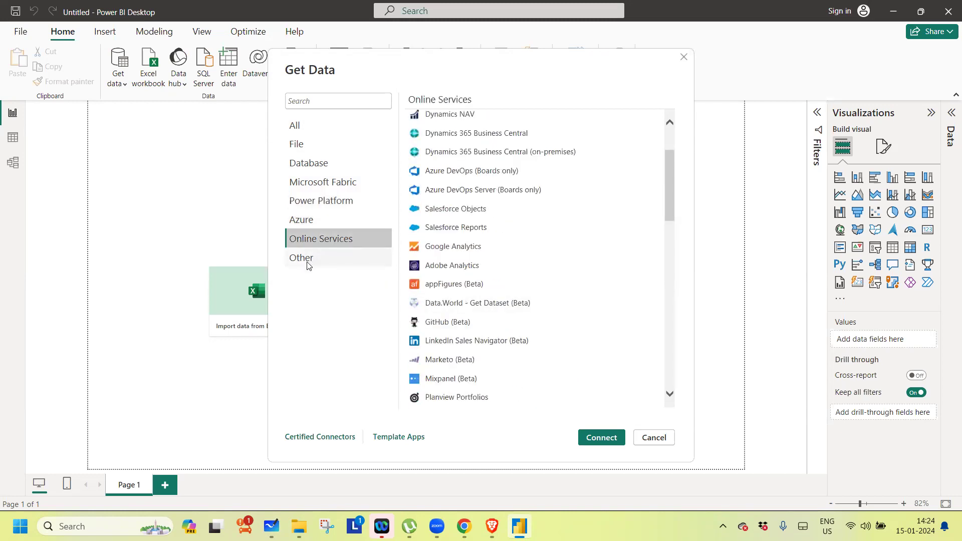
{"action": "left_click", "coordinate": [308, 265]}
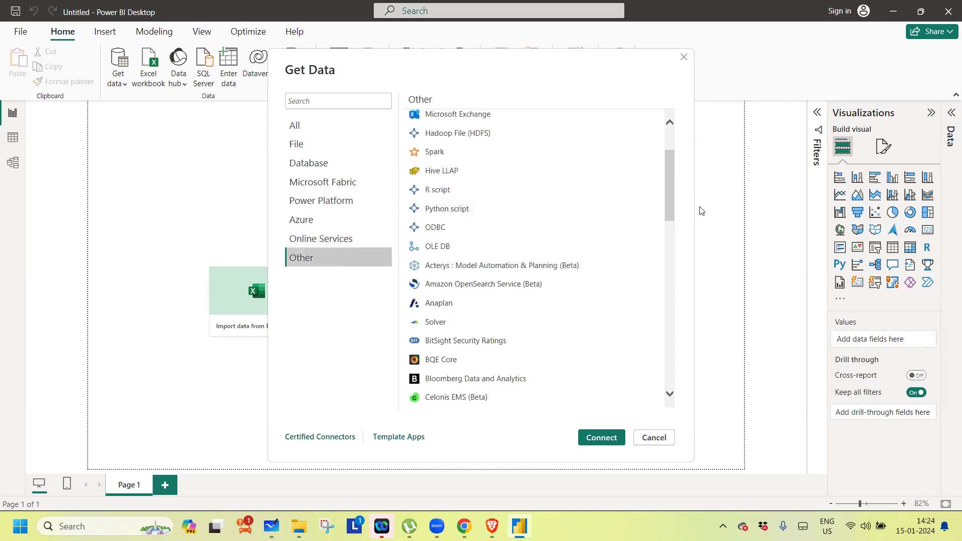
{"action": "left_click_drag", "start_coordinate": [670, 205], "coordinate": [674, 163]}
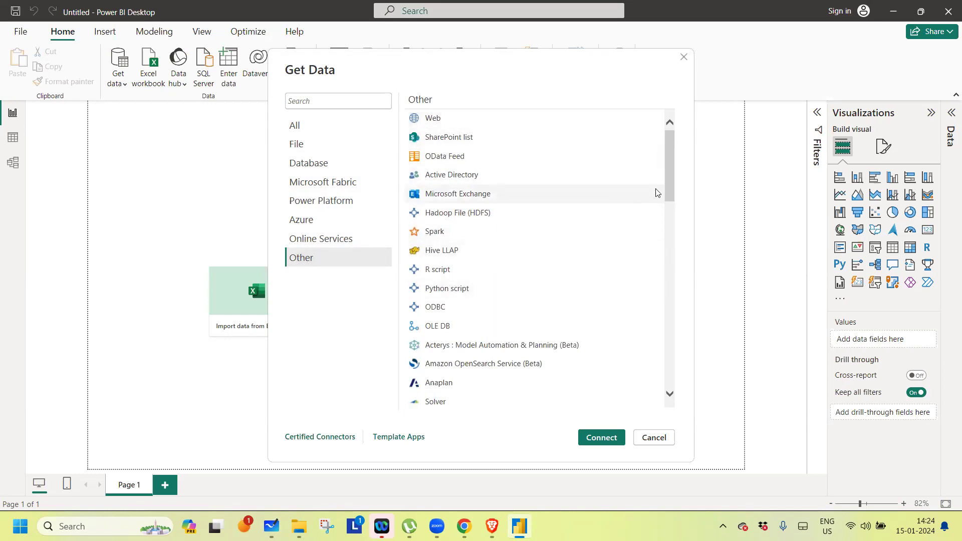
{"action": "left_click_drag", "start_coordinate": [669, 183], "coordinate": [644, 92]}
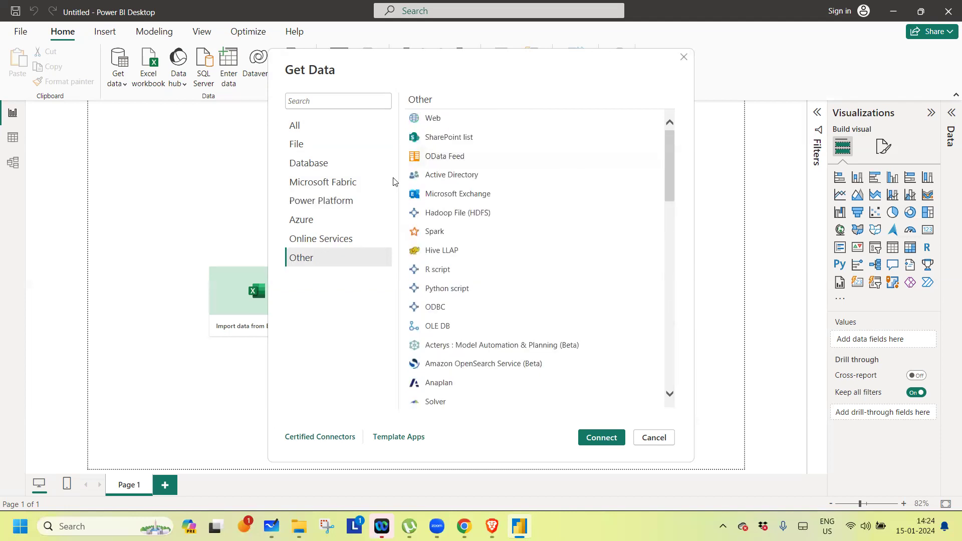
Step: Choose Excel Workbook from the File sources and open US_Regional_Sales_Data from the Downloads folder
{"action": "left_click", "coordinate": [298, 146]}
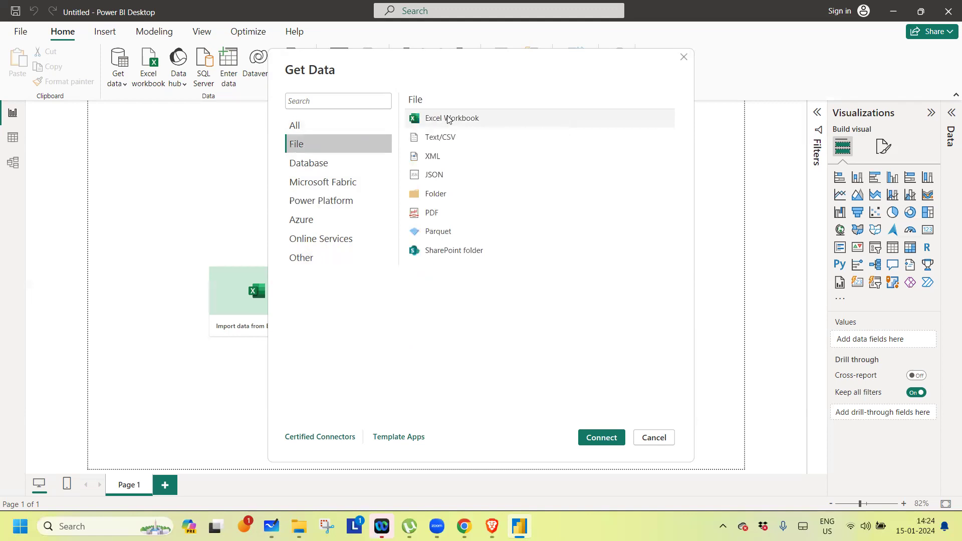
{"action": "left_click", "coordinate": [420, 123]}
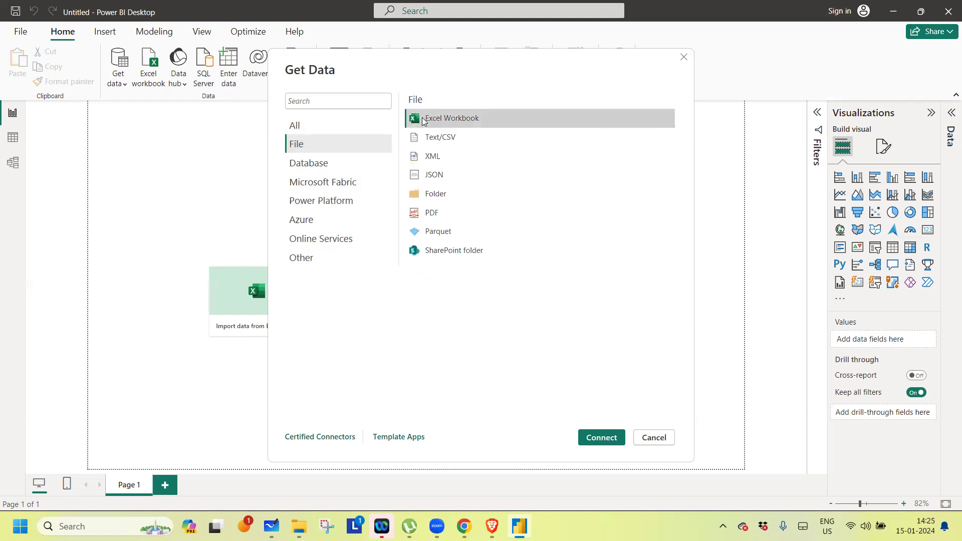
{"action": "double_click", "coordinate": [418, 124]}
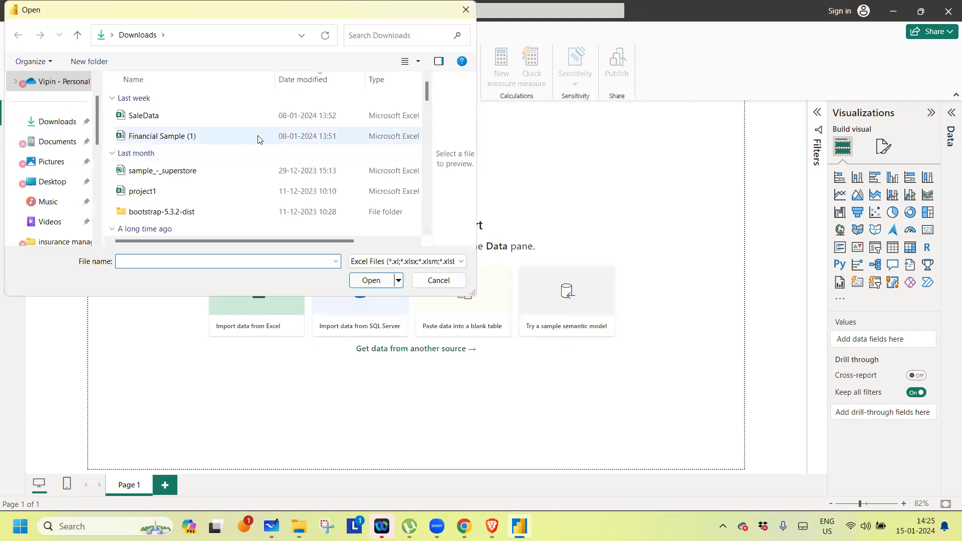
{"action": "left_click_drag", "start_coordinate": [200, 18], "coordinate": [454, 91]}
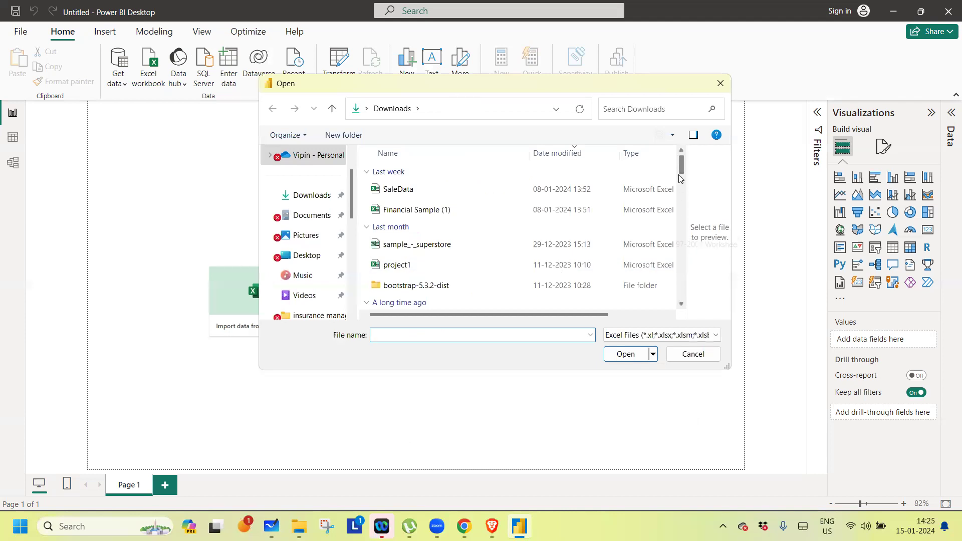
{"action": "left_click_drag", "start_coordinate": [681, 173], "coordinate": [689, 193]}
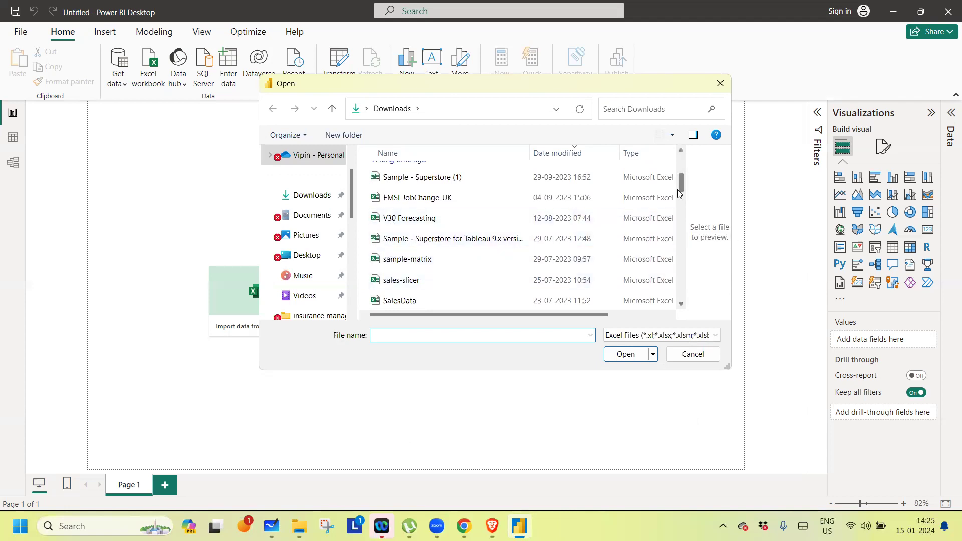
{"action": "left_click_drag", "start_coordinate": [682, 188], "coordinate": [683, 210]}
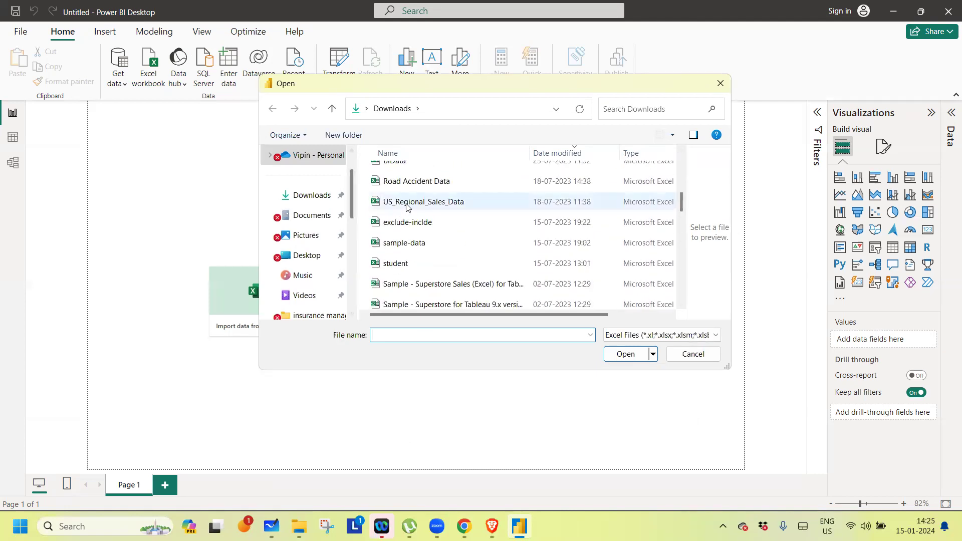
{"action": "double_click", "coordinate": [377, 201]}
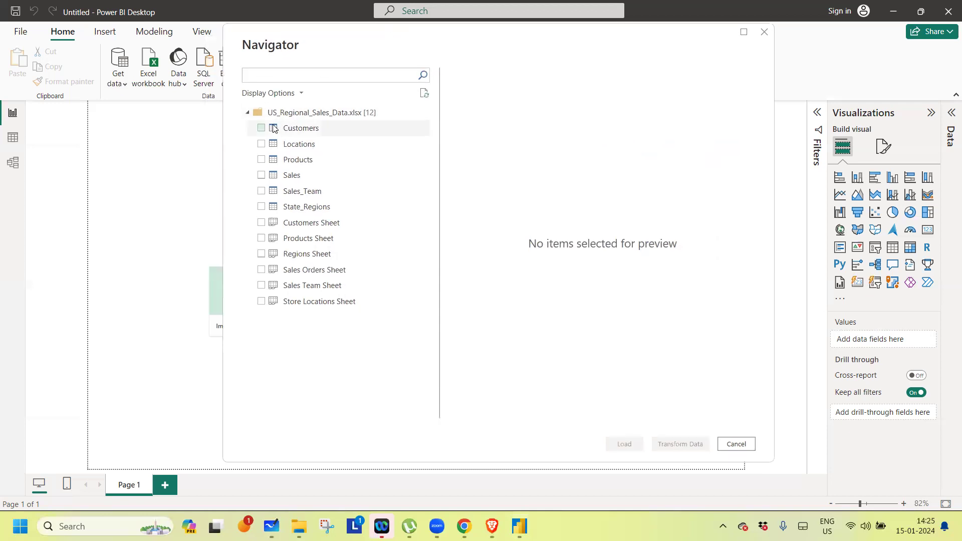
Step: Select every table and sheet in US_Regional_Sales_Data.xlsx, from Customers to Store Locations Sheet, and load them
{"action": "left_click", "coordinate": [262, 302]}
{"action": "left_click", "coordinate": [261, 285]}
{"action": "left_click", "coordinate": [261, 270]}
{"action": "left_click", "coordinate": [261, 254]}
{"action": "left_click", "coordinate": [261, 238]}
{"action": "left_click", "coordinate": [261, 223]}
{"action": "left_click", "coordinate": [260, 207]}
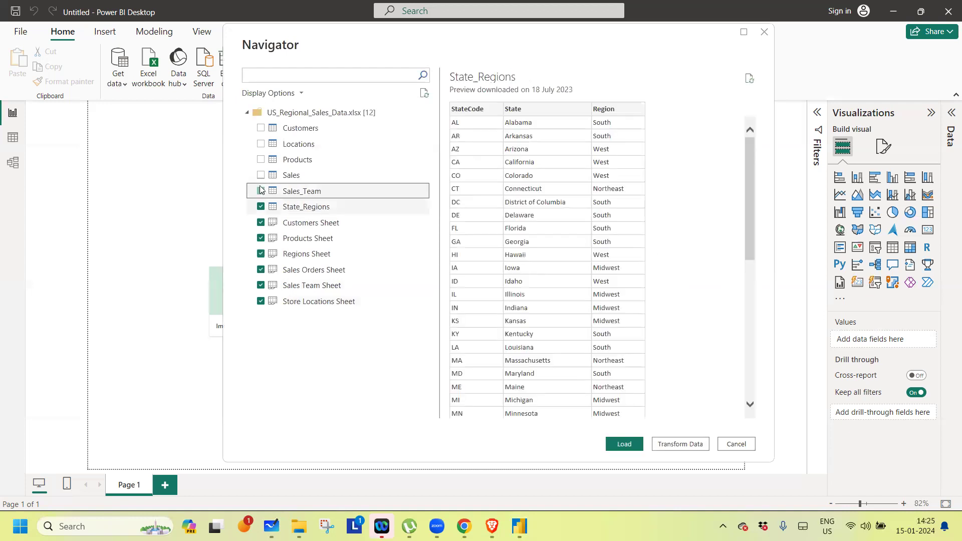
{"action": "left_click", "coordinate": [260, 191]}
{"action": "left_click", "coordinate": [261, 175]}
{"action": "left_click", "coordinate": [257, 160]}
{"action": "left_click", "coordinate": [261, 144]}
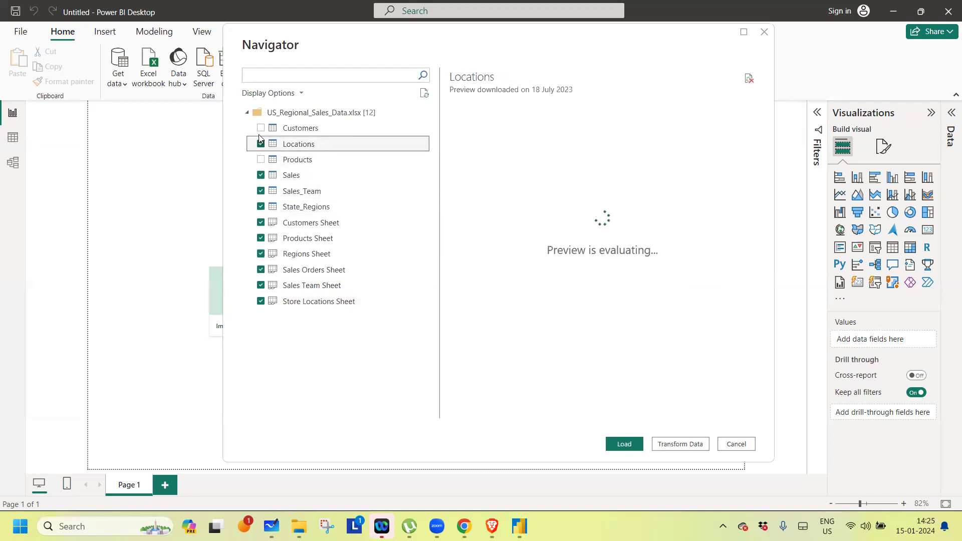
{"action": "left_click", "coordinate": [261, 128]}
{"action": "left_click", "coordinate": [261, 160]}
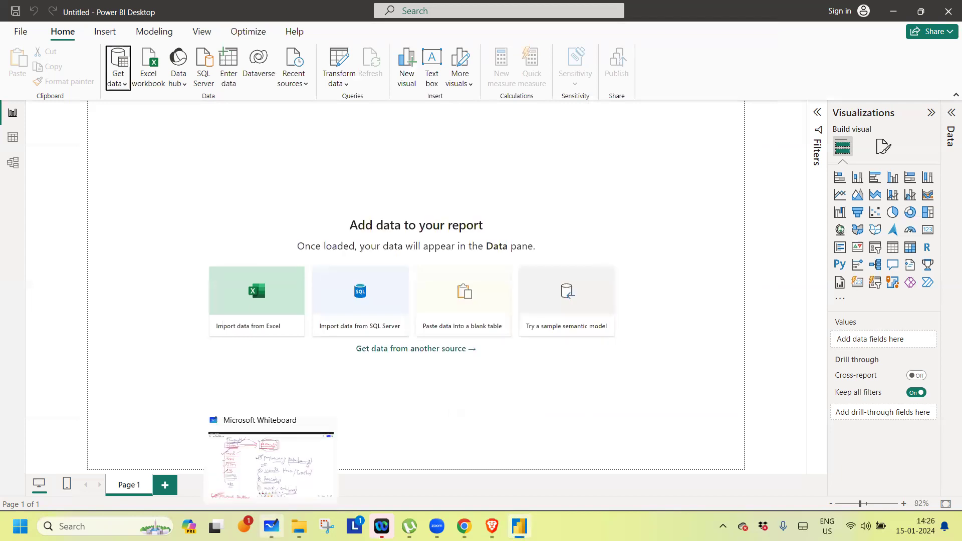
Step: Switch to Microsoft Whiteboard and add red tick marks beside Import and under the boxed word powerbi
{"action": "left_click", "coordinate": [271, 527]}
{"action": "left_click_drag", "start_coordinate": [113, 65], "coordinate": [159, 46]}
{"action": "mouse_move", "coordinate": [441, 129]}
{"action": "left_mouse_down"}
{"action": "mouse_move", "coordinate": [390, 145]}
{"action": "mouse_move", "coordinate": [444, 130]}
{"action": "left_mouse_up"}
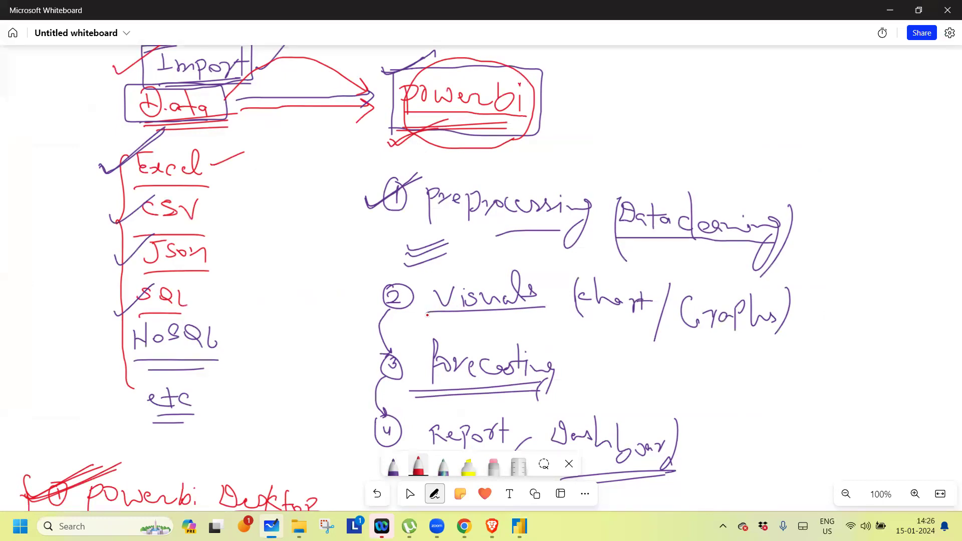
Step: Underline Visuals in red and write Analysis with a double underline after the chart/Graphs note
{"action": "left_click_drag", "start_coordinate": [427, 318], "coordinate": [543, 319]}
{"action": "mouse_move", "coordinate": [817, 313]}
{"action": "left_mouse_down"}
{"action": "mouse_move", "coordinate": [830, 315]}
{"action": "mouse_move", "coordinate": [832, 303]}
{"action": "mouse_move", "coordinate": [886, 313]}
{"action": "mouse_move", "coordinate": [875, 345]}
{"action": "left_mouse_up"}
{"action": "left_click_drag", "start_coordinate": [898, 310], "coordinate": [920, 320]}
{"action": "left_click_drag", "start_coordinate": [837, 326], "coordinate": [925, 326]}
{"action": "left_click_drag", "start_coordinate": [842, 332], "coordinate": [927, 332]}
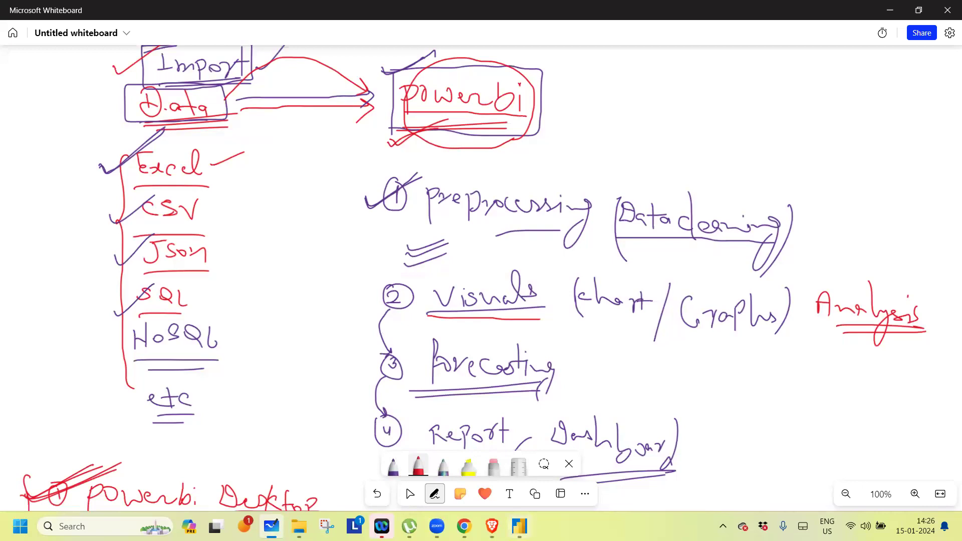
Step: Switch to Power BI Desktop, review the load status of each table and close the Load summary
{"action": "left_click", "coordinate": [519, 526]}
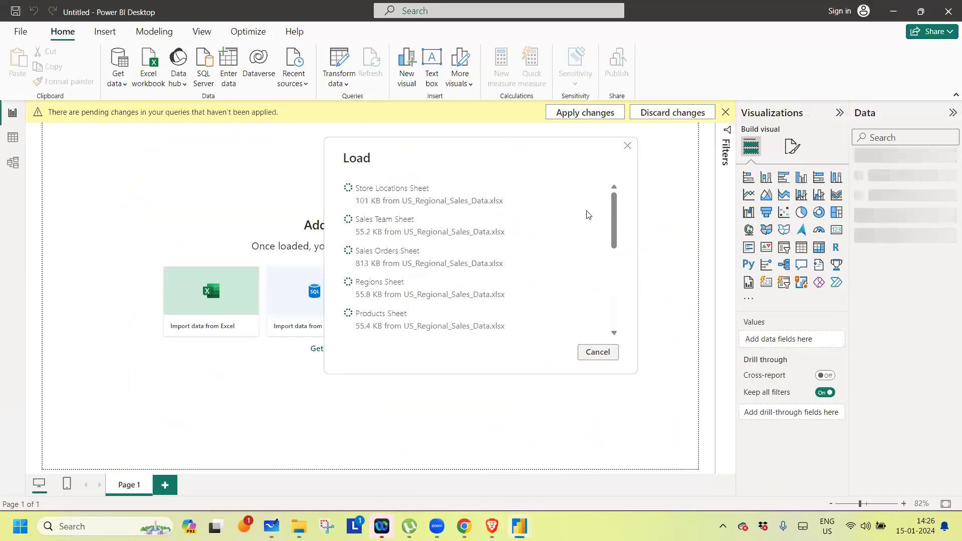
{"action": "left_click_drag", "start_coordinate": [617, 221], "coordinate": [616, 167]}
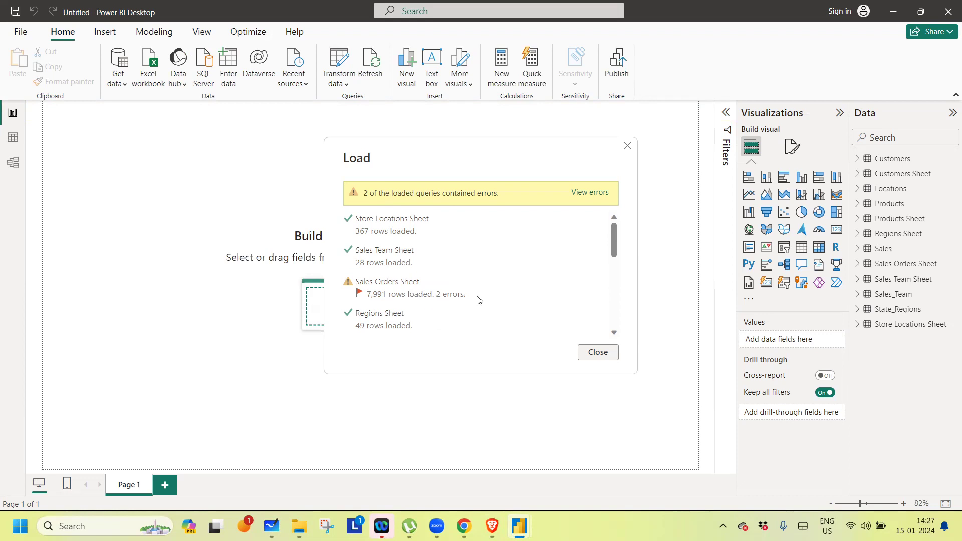
{"action": "left_click", "coordinate": [593, 353]}
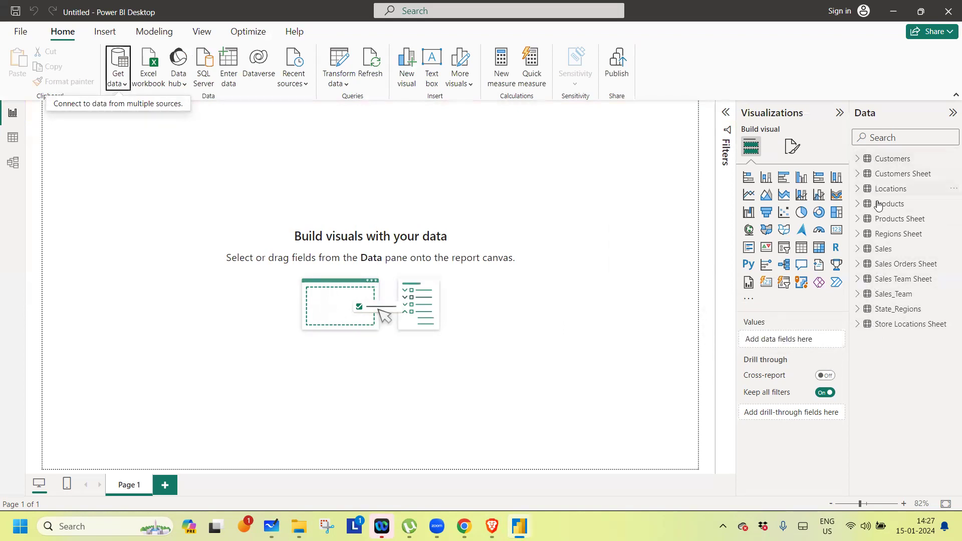
Step: Expand the Sales Orders Sheet table to view its fields, select the table and collapse it again
{"action": "left_click", "coordinate": [859, 265]}
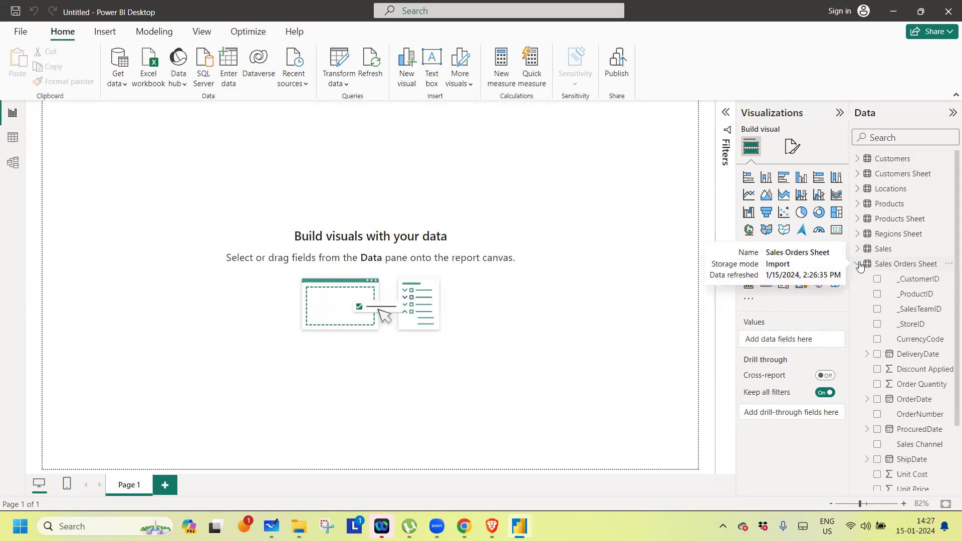
{"action": "left_click", "coordinate": [911, 264]}
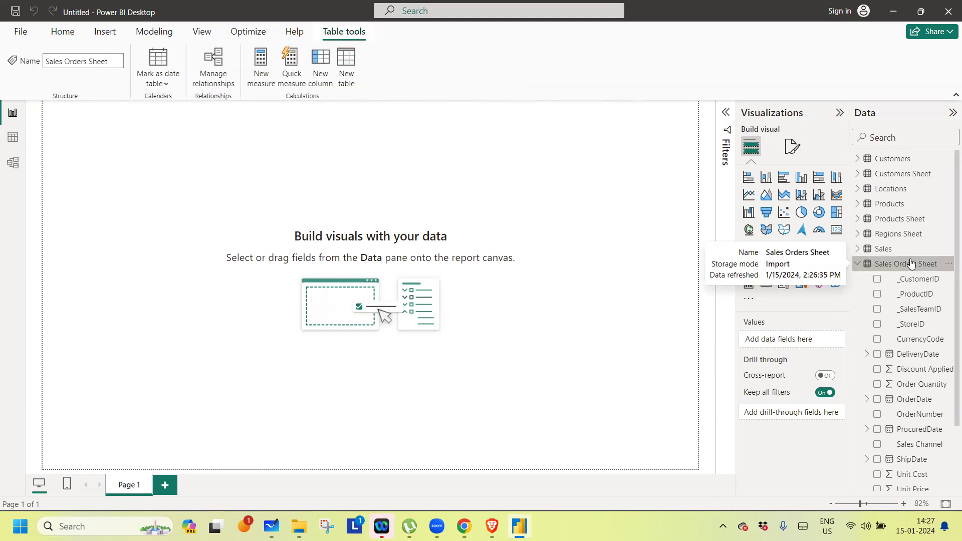
{"action": "left_click", "coordinate": [858, 264]}
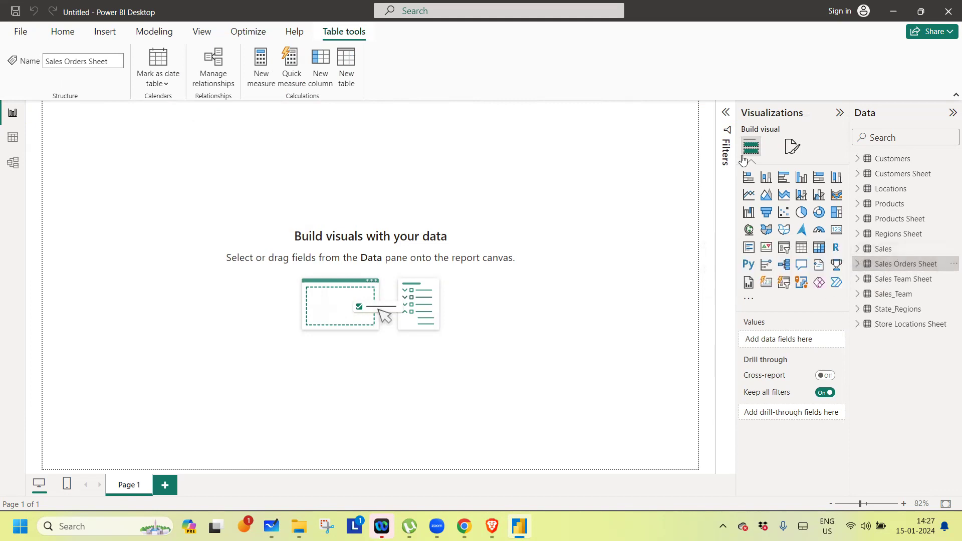
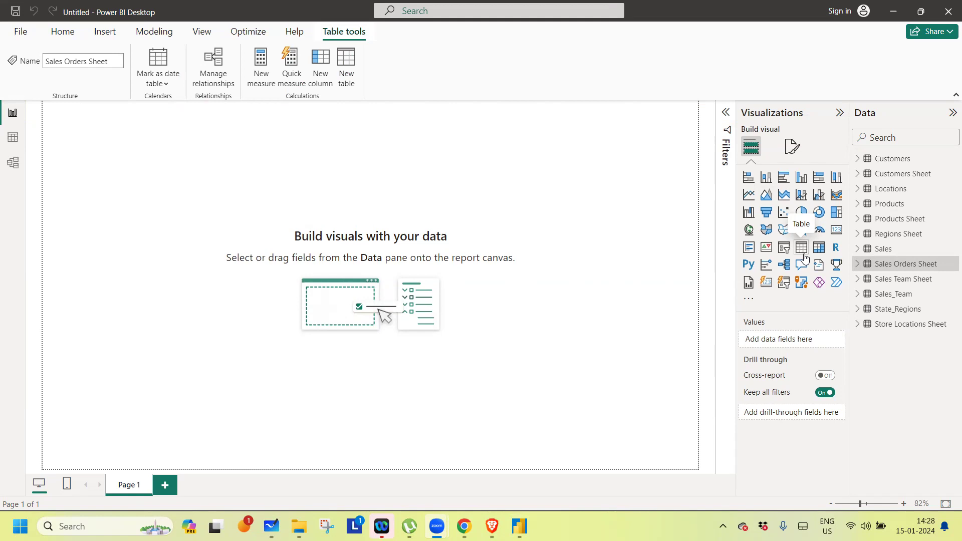
{"action": "left_click", "coordinate": [637, 175]}
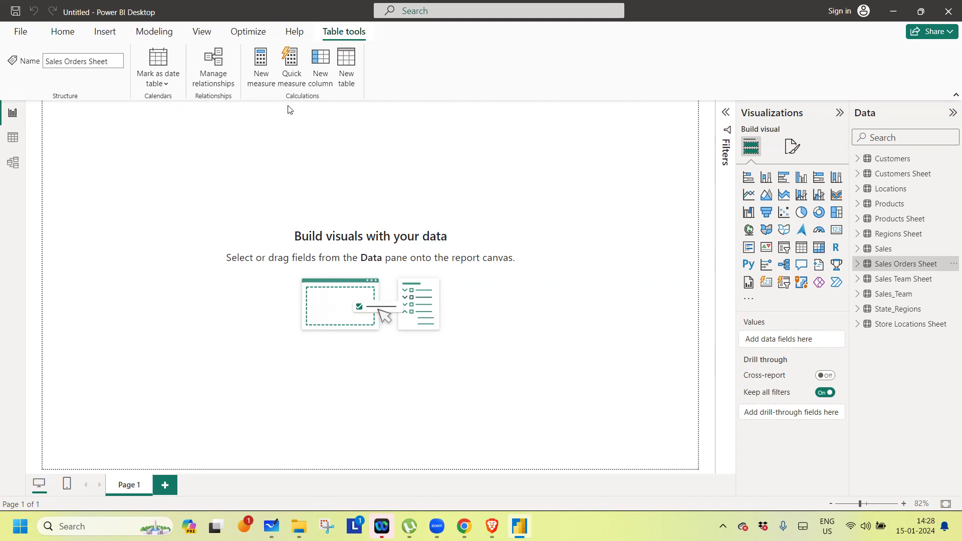
Step: Switch to Microsoft Whiteboard, tick the Powerbi Desktop entry in red in the versions list, and return to Power BI Desktop
{"action": "left_click", "coordinate": [272, 527]}
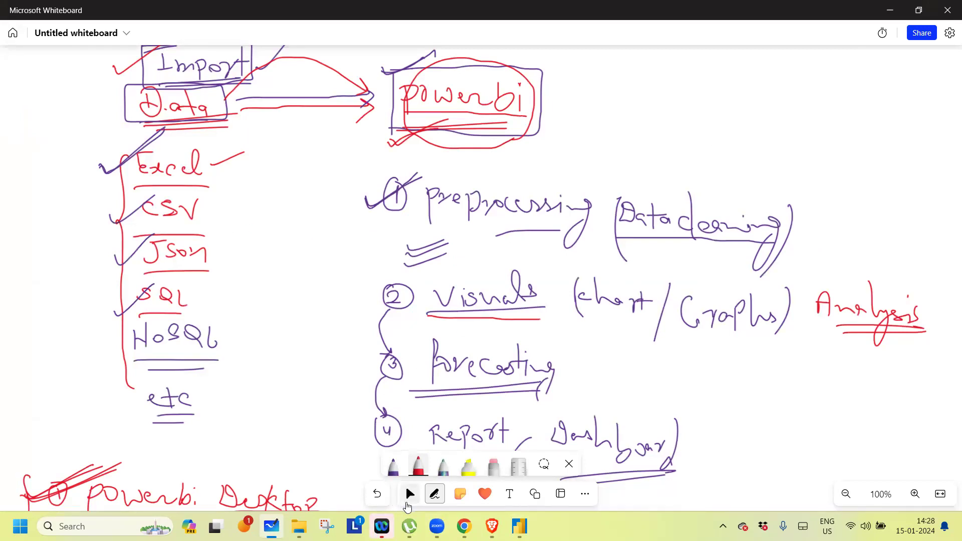
{"action": "left_click", "coordinate": [410, 496]}
{"action": "scroll", "coordinate": [339, 403], "scroll_direction": "down", "scroll_amount": 5}
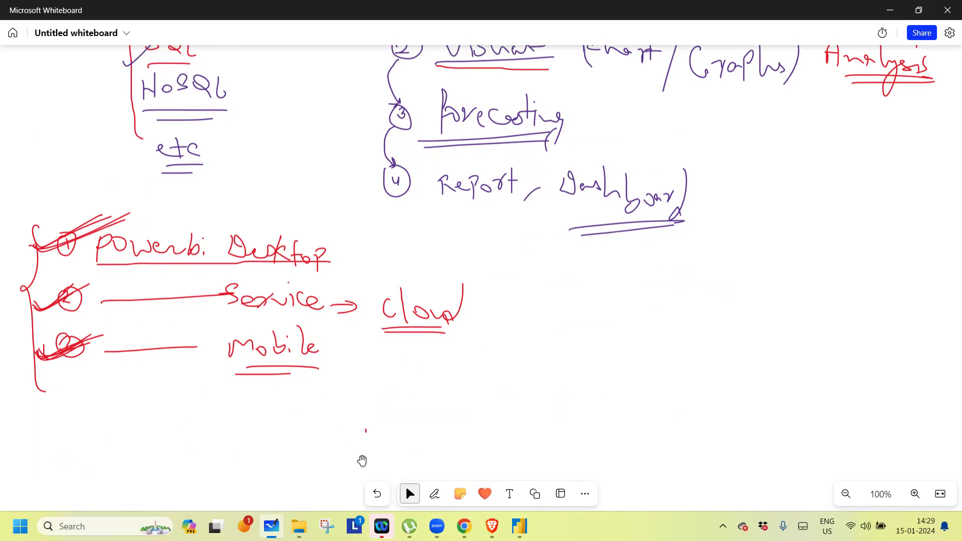
{"action": "left_click", "coordinate": [434, 494]}
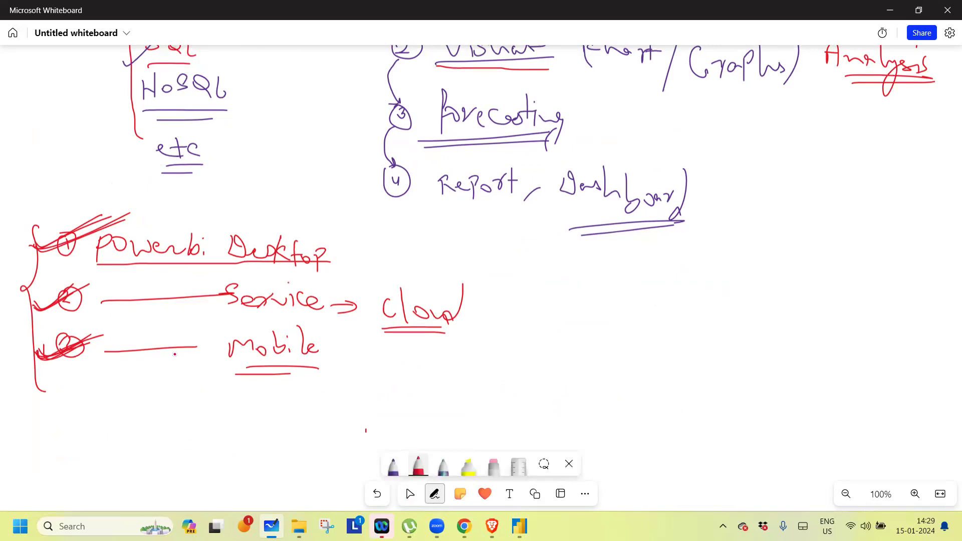
{"action": "mouse_move", "coordinate": [36, 249]}
{"action": "left_mouse_down"}
{"action": "mouse_move", "coordinate": [114, 219]}
{"action": "mouse_move", "coordinate": [75, 238]}
{"action": "left_mouse_up"}
{"action": "left_click", "coordinate": [520, 526]}
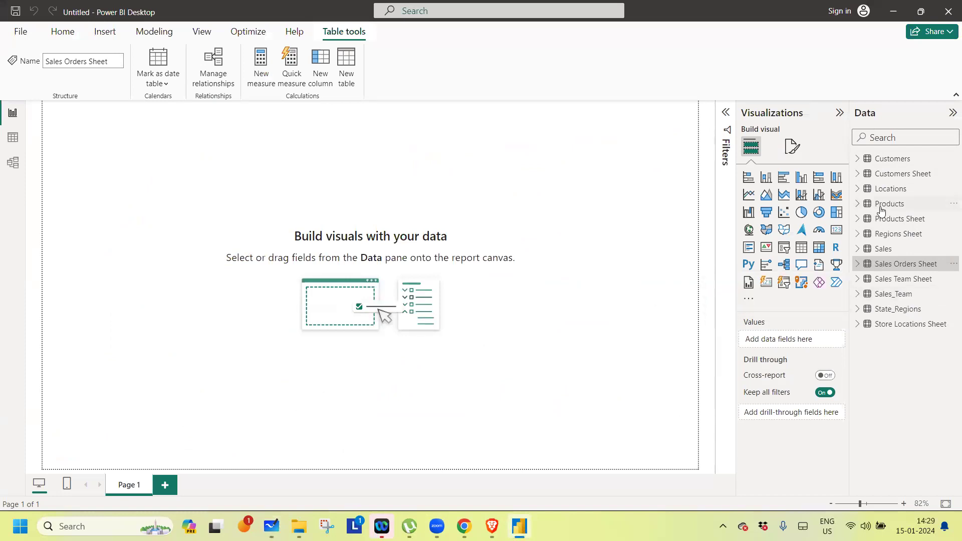
Step: Open the table view and inspect the rows of Customers, Customers Sheet, Locations, Products, Products Sheet and Regions Sheet
{"action": "left_click", "coordinate": [13, 139]}
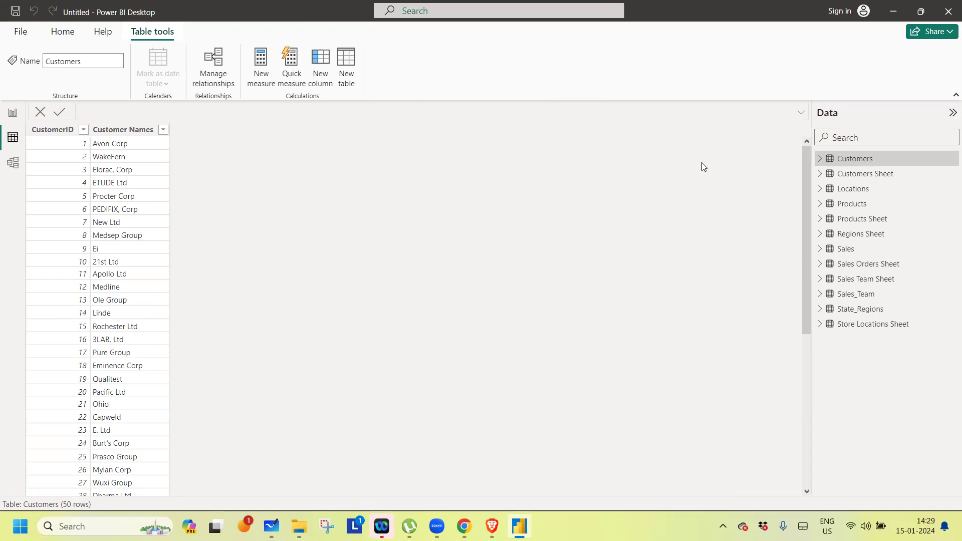
{"action": "left_click", "coordinate": [849, 174]}
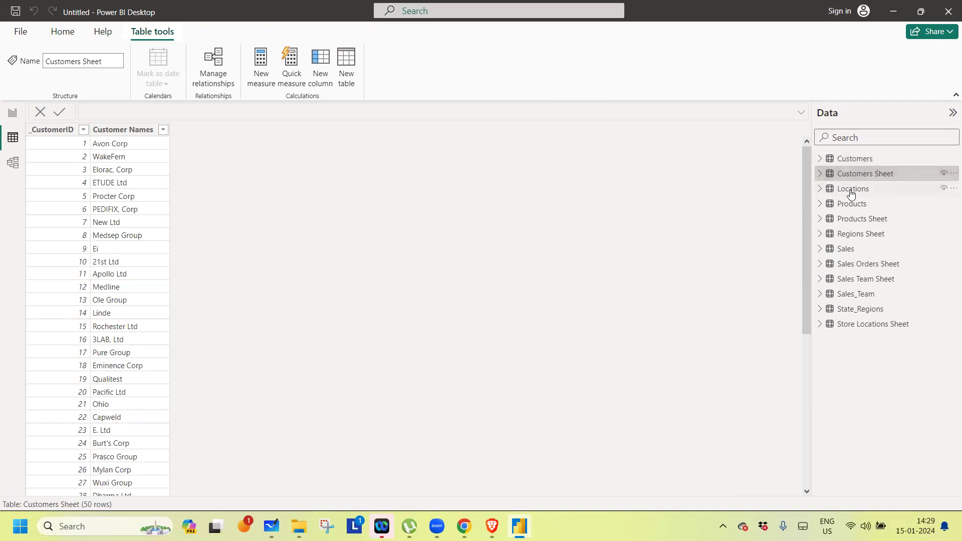
{"action": "left_click", "coordinate": [851, 190]}
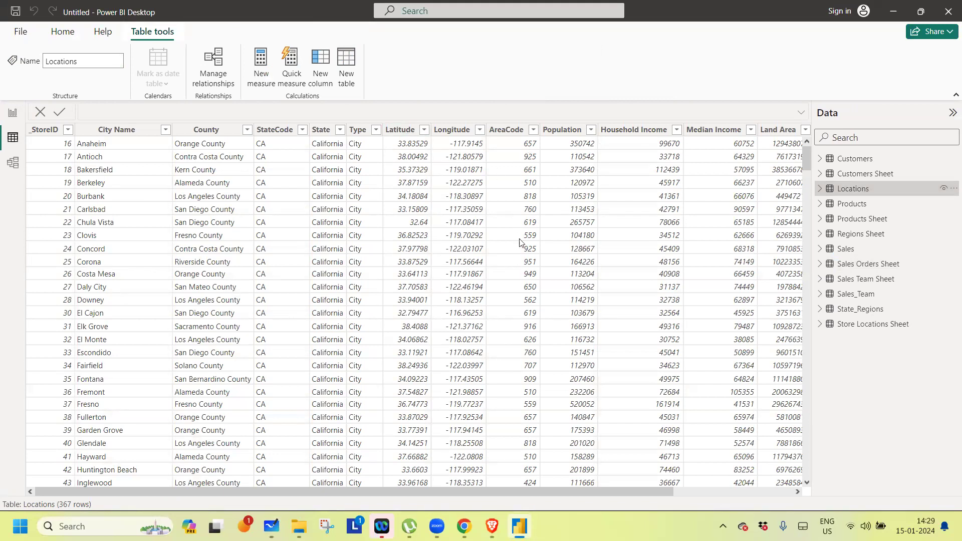
{"action": "left_click", "coordinate": [847, 204]}
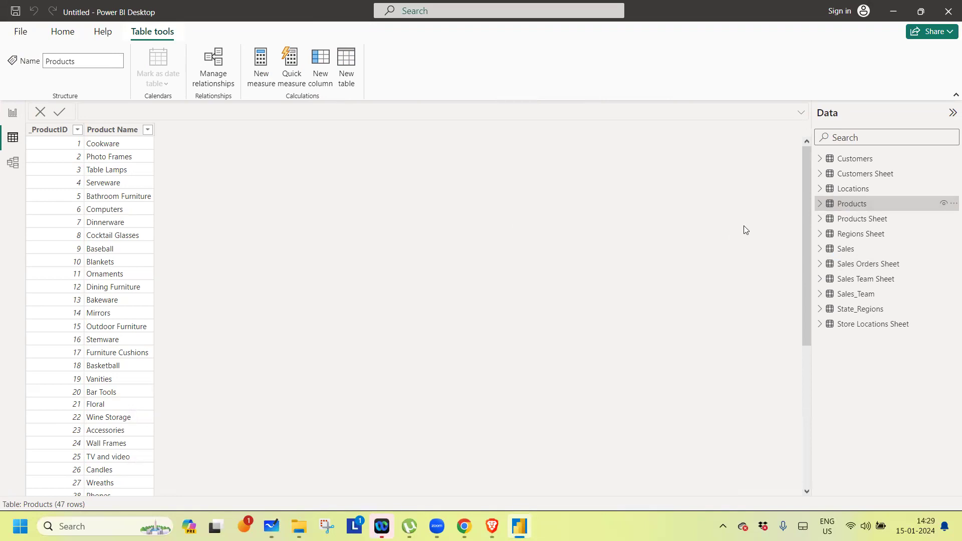
{"action": "left_click", "coordinate": [863, 221]}
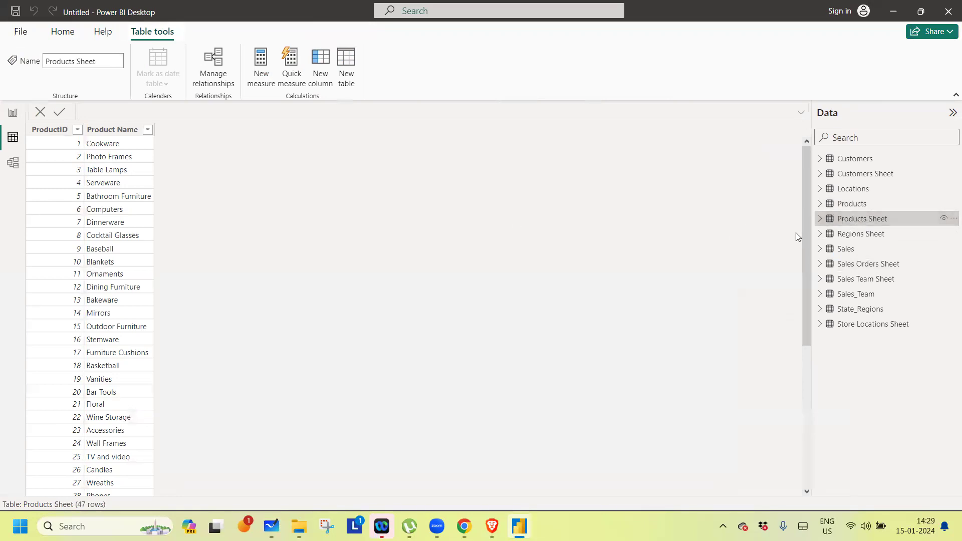
{"action": "left_click", "coordinate": [843, 235]}
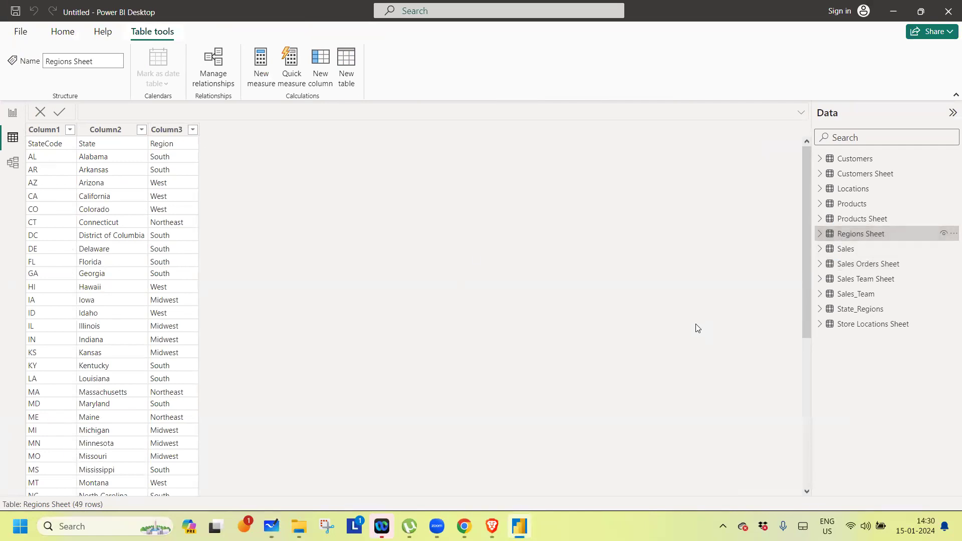
Step: Review the Sales table across all its columns, check the Sales Orders Sheet field list and select that table
{"action": "left_click", "coordinate": [846, 249]}
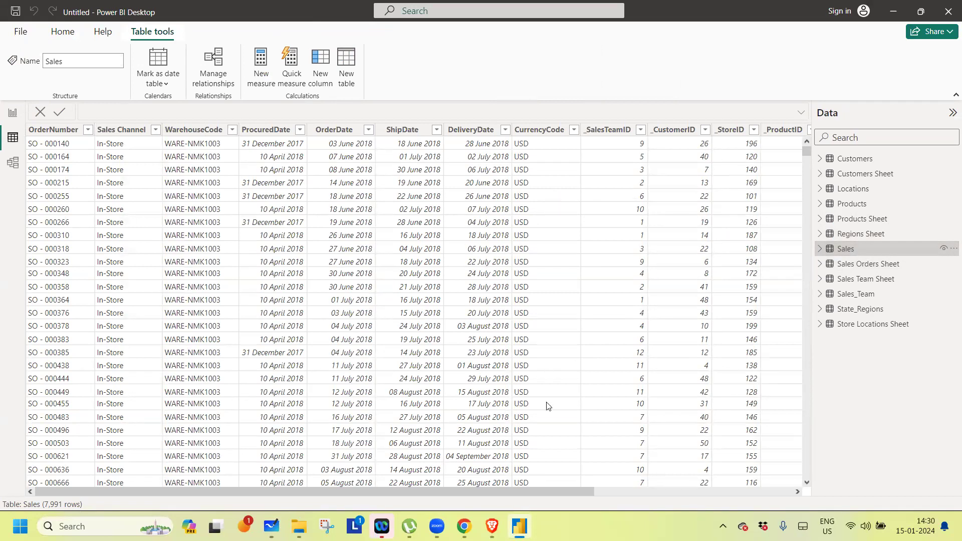
{"action": "left_click_drag", "start_coordinate": [505, 494], "coordinate": [663, 491]}
{"action": "scroll", "coordinate": [752, 471], "scroll_direction": "right", "scroll_amount": 2}
{"action": "scroll", "coordinate": [559, 469], "scroll_direction": "left", "scroll_amount": 10}
{"action": "left_click", "coordinate": [821, 266]}
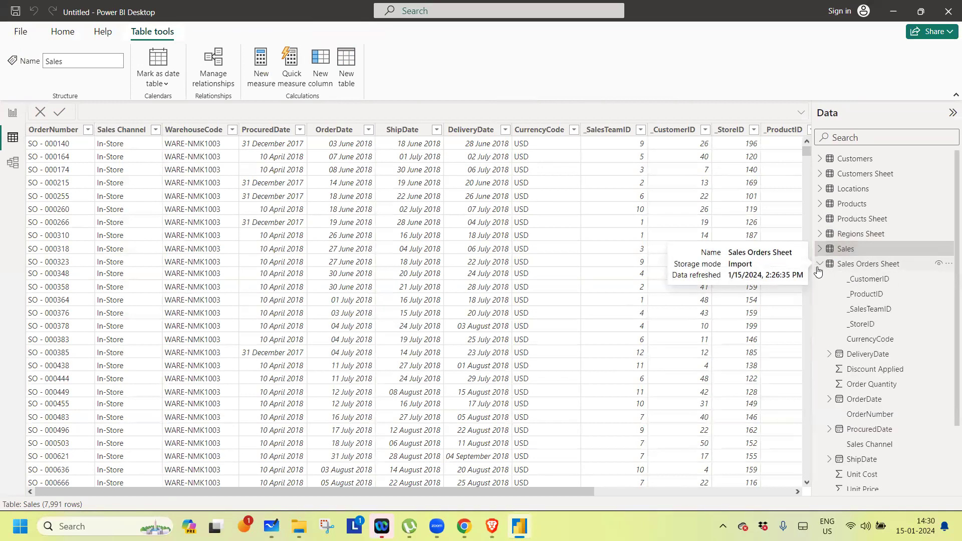
{"action": "left_click", "coordinate": [819, 268]}
{"action": "left_click", "coordinate": [854, 268]}
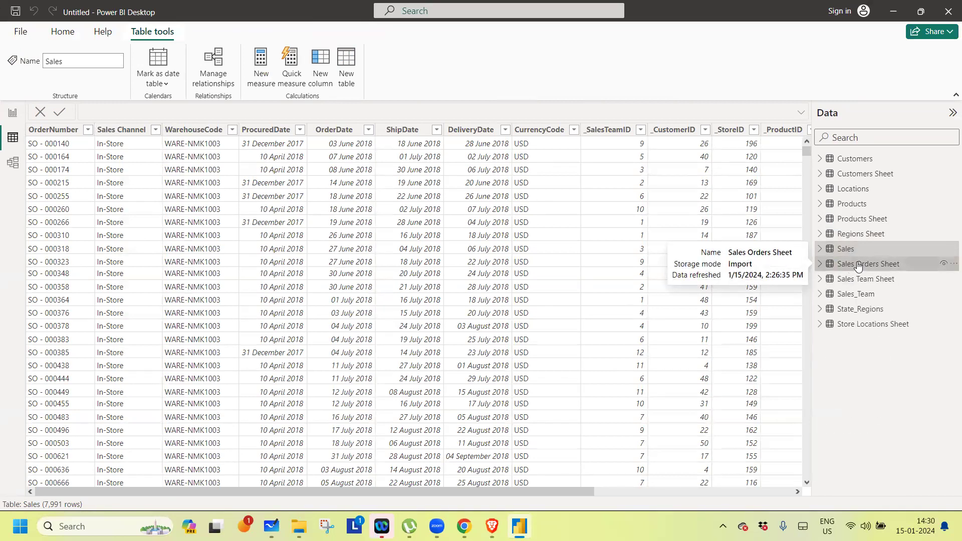
Step: Compare the data of Sales Team Sheet, Sales_Team and State_Regions, and view the rows and fields of Store Locations Sheet
{"action": "left_click", "coordinate": [845, 276]}
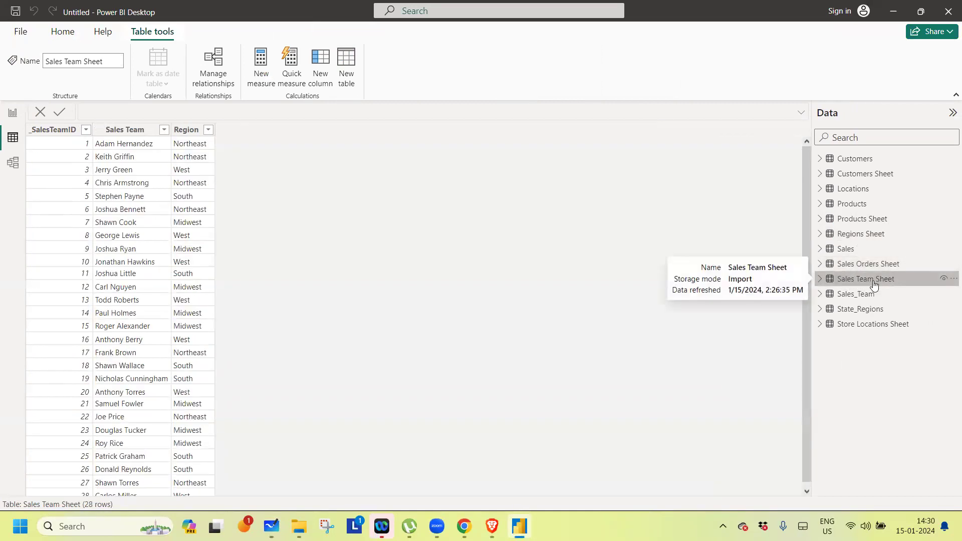
{"action": "left_click", "coordinate": [851, 295]}
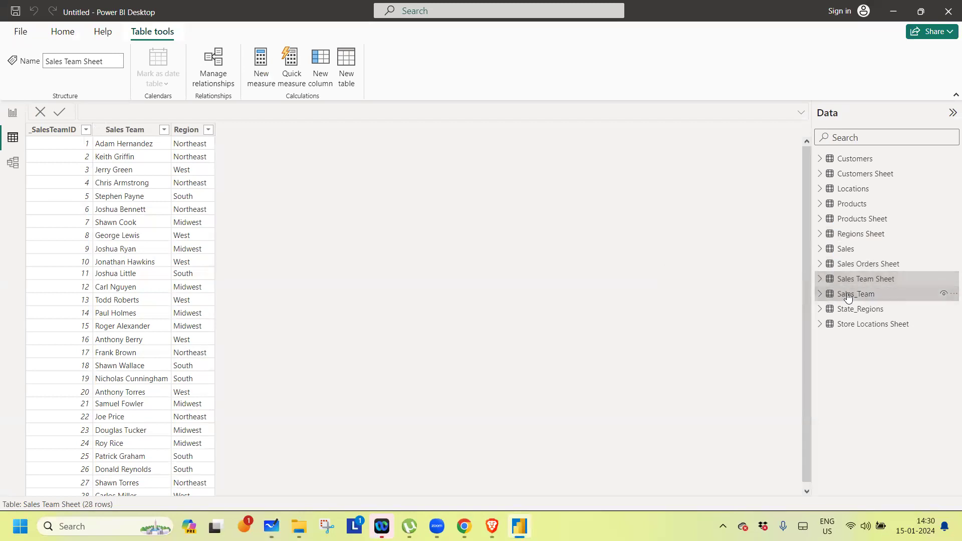
{"action": "left_click", "coordinate": [846, 280]}
{"action": "left_click", "coordinate": [846, 297]}
{"action": "left_click", "coordinate": [851, 311]}
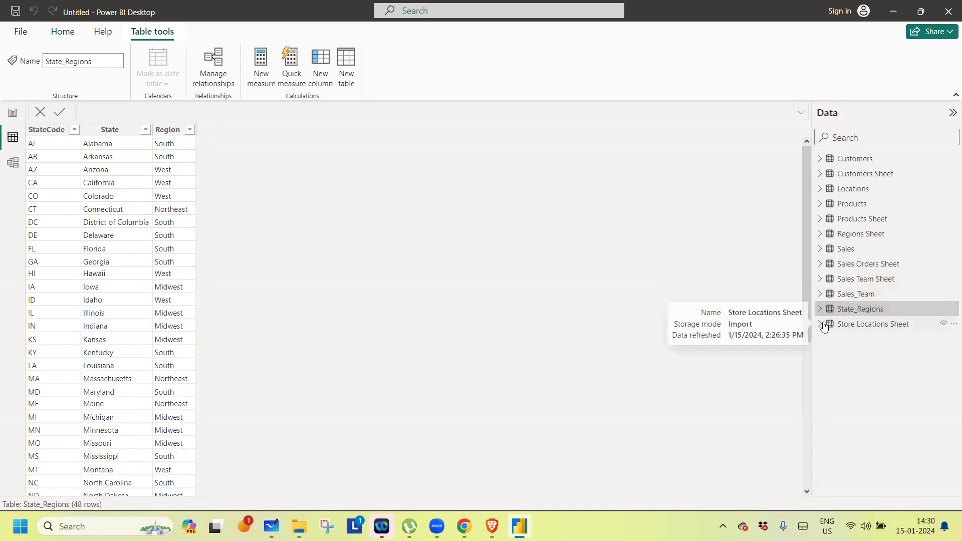
{"action": "left_click", "coordinate": [851, 326]}
{"action": "left_click", "coordinate": [857, 326]}
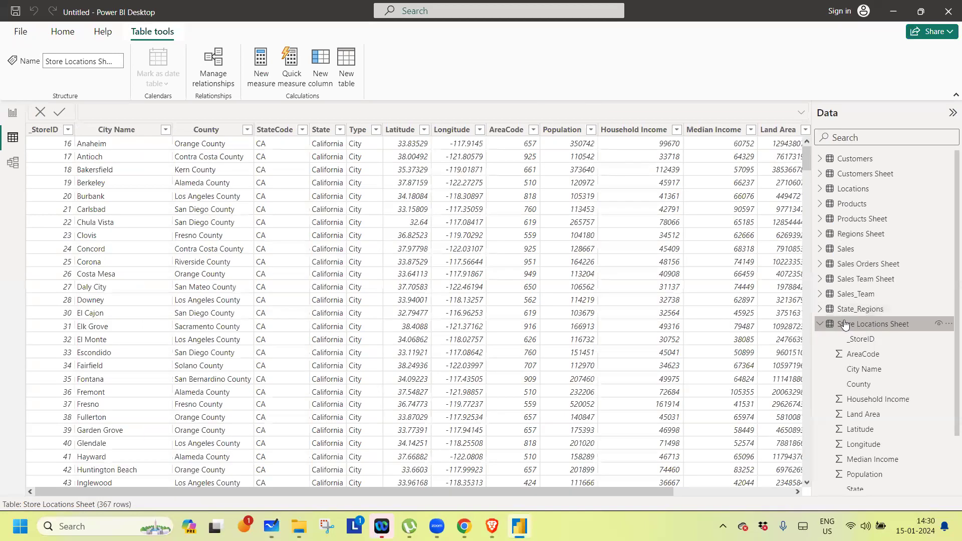
{"action": "left_click", "coordinate": [820, 325]}
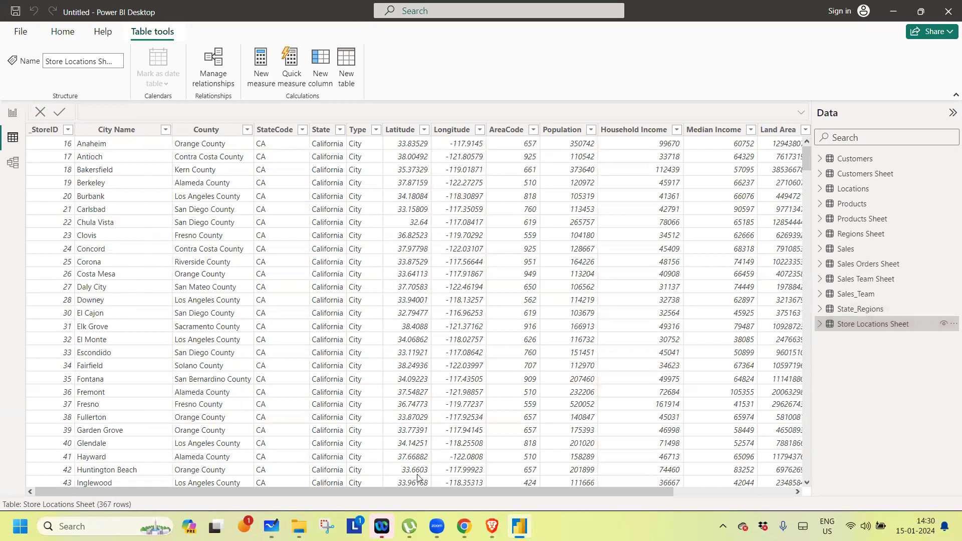
Step: Switch to Microsoft Whiteboard, underline the Data cleaning note beside Preprocessing in red, and return to Power BI Desktop
{"action": "left_click", "coordinate": [271, 526]}
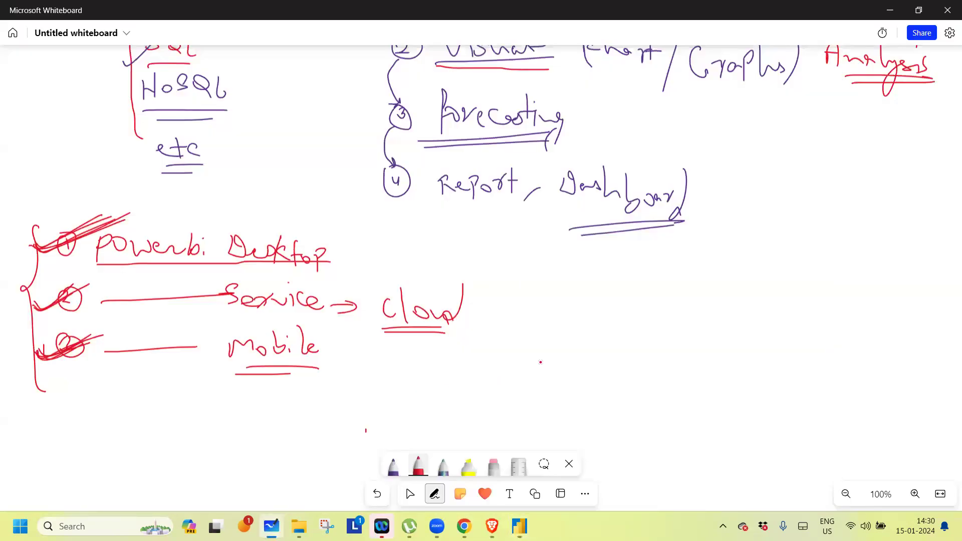
{"action": "left_click", "coordinate": [408, 494]}
{"action": "scroll", "coordinate": [521, 314], "scroll_direction": "up", "scroll_amount": 4}
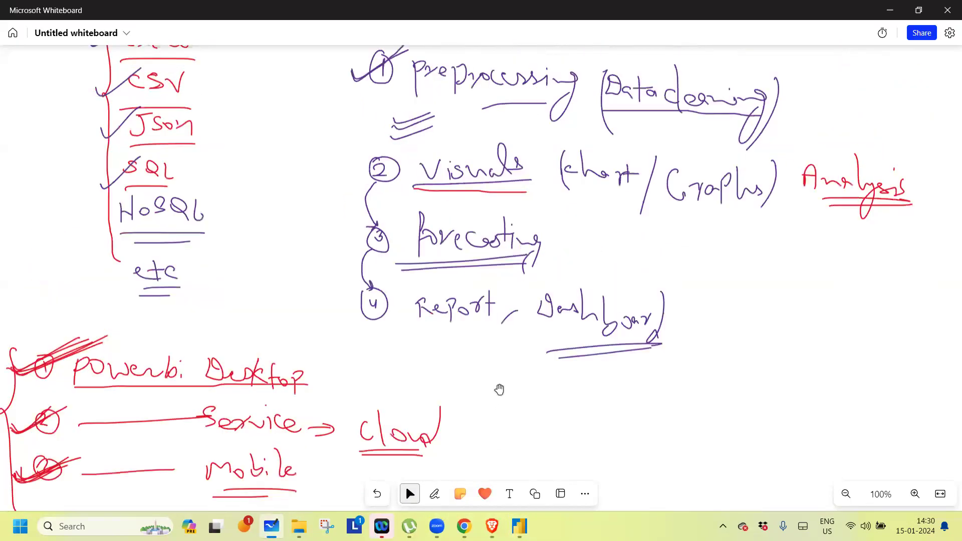
{"action": "left_click", "coordinate": [435, 494]}
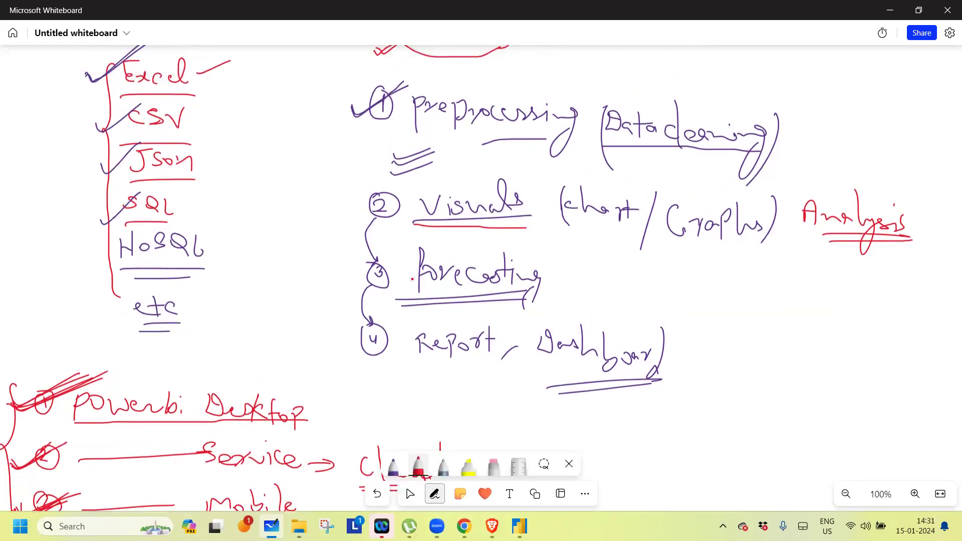
{"action": "left_click_drag", "start_coordinate": [606, 150], "coordinate": [768, 150]}
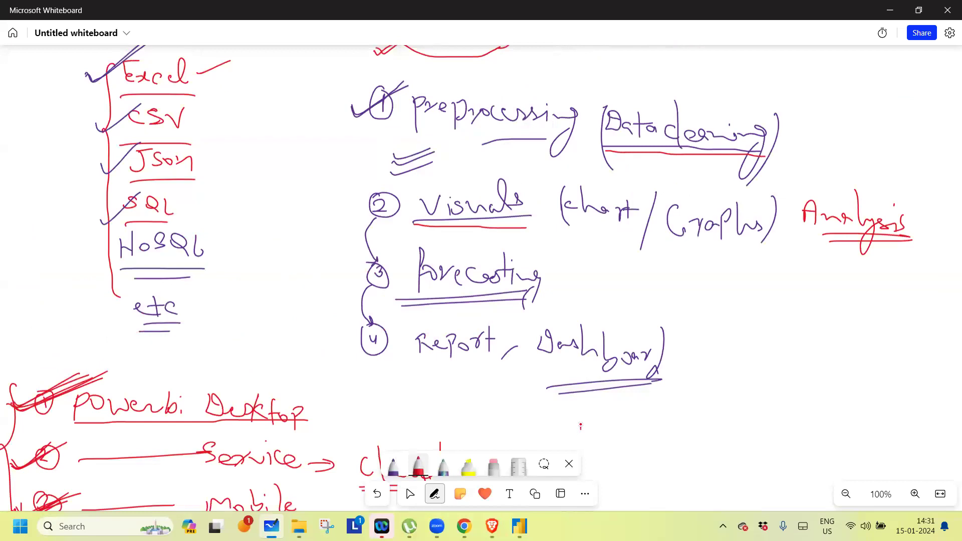
{"action": "left_click", "coordinate": [520, 527]}
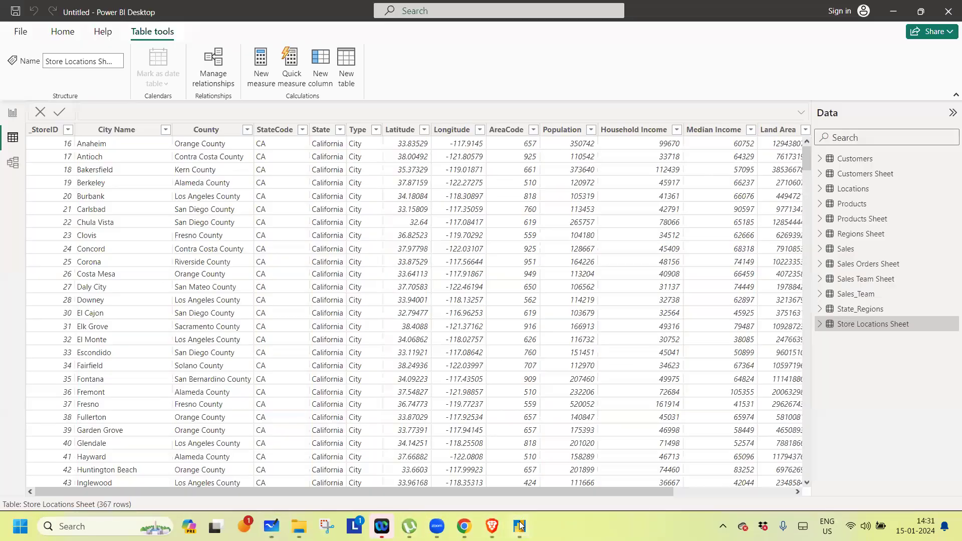
Step: Open the model view, collapse the Properties pane and examine the relationships between the sales, product, customer and location tables
{"action": "left_click", "coordinate": [14, 165]}
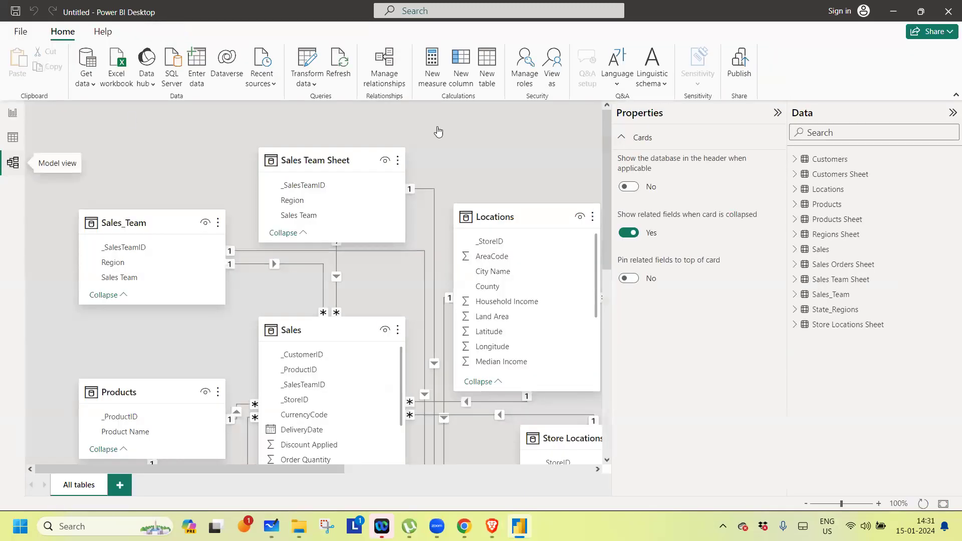
{"action": "left_click_drag", "start_coordinate": [603, 164], "coordinate": [601, 200]}
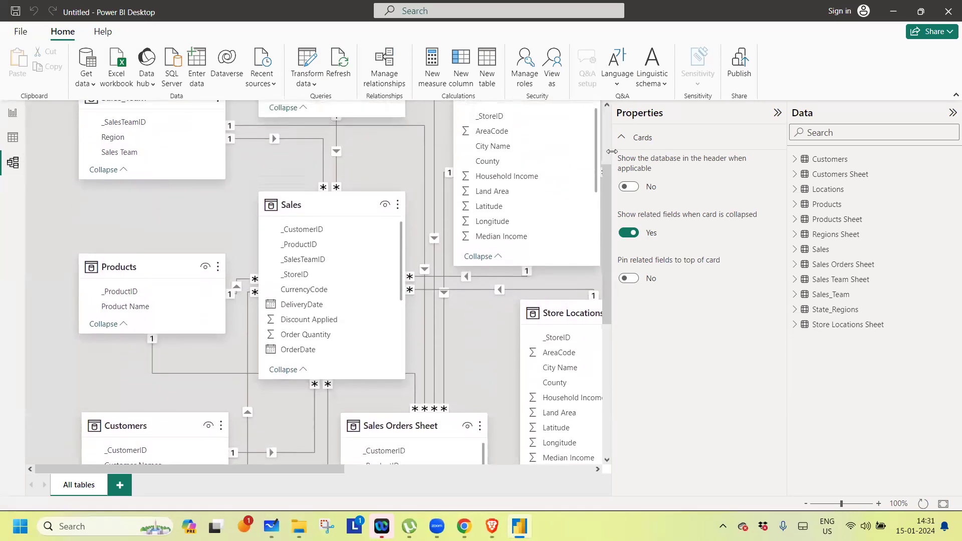
{"action": "left_click", "coordinate": [777, 112]}
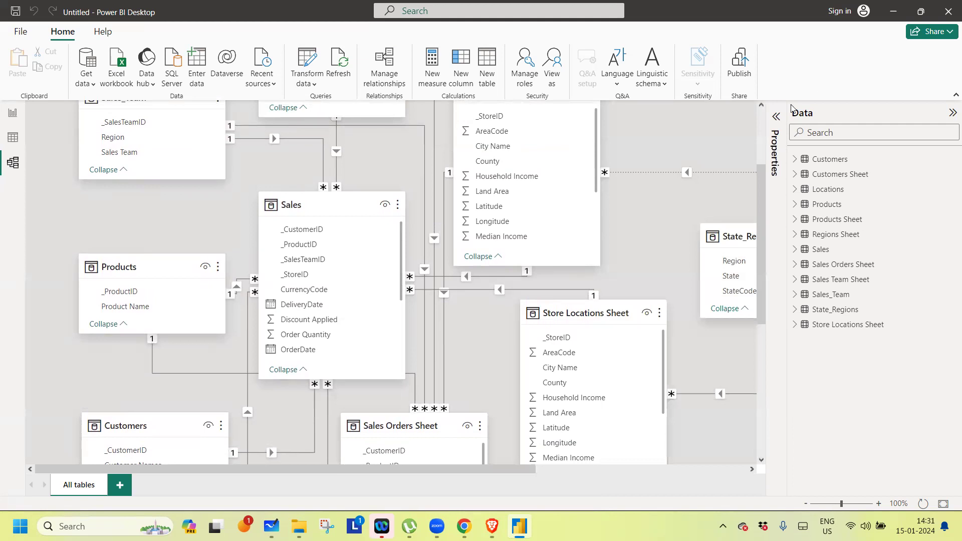
{"action": "left_click_drag", "start_coordinate": [763, 217], "coordinate": [764, 126]}
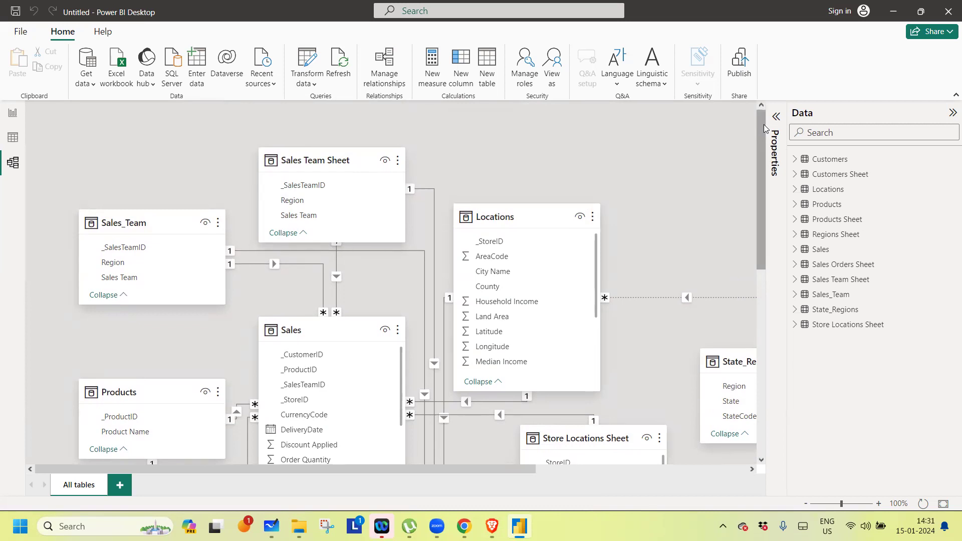
{"action": "mouse_move", "coordinate": [394, 189]}
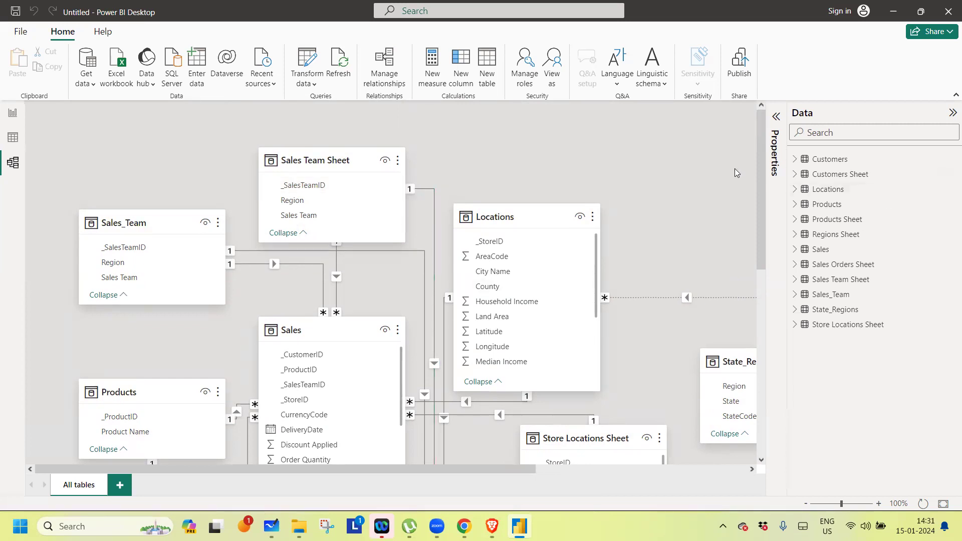
{"action": "left_click_drag", "start_coordinate": [762, 187], "coordinate": [764, 288]}
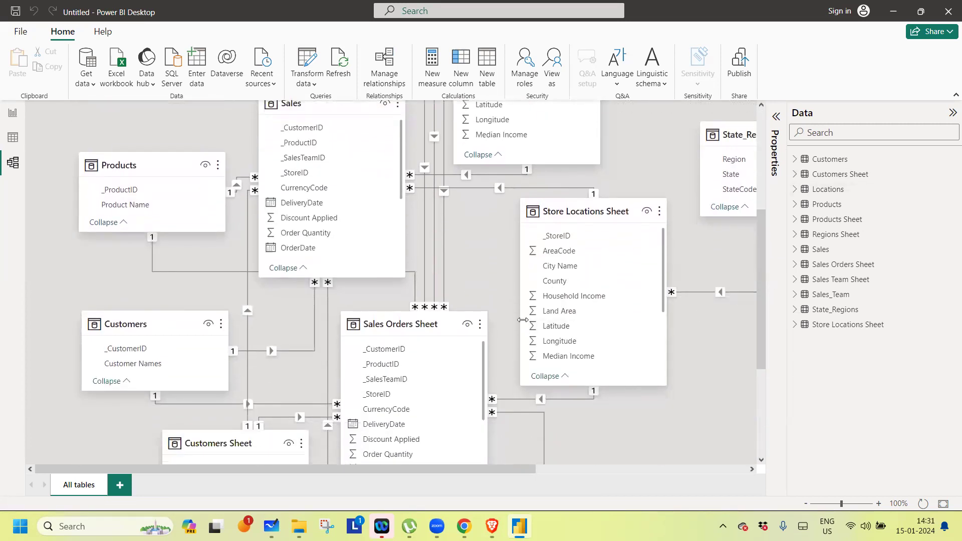
{"action": "mouse_move", "coordinate": [421, 314]}
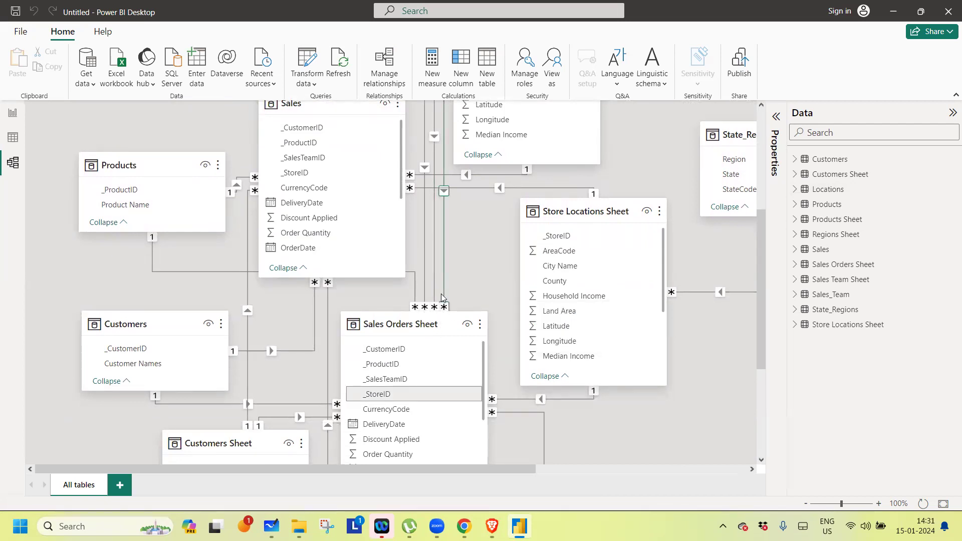
{"action": "left_click_drag", "start_coordinate": [762, 244], "coordinate": [763, 110]}
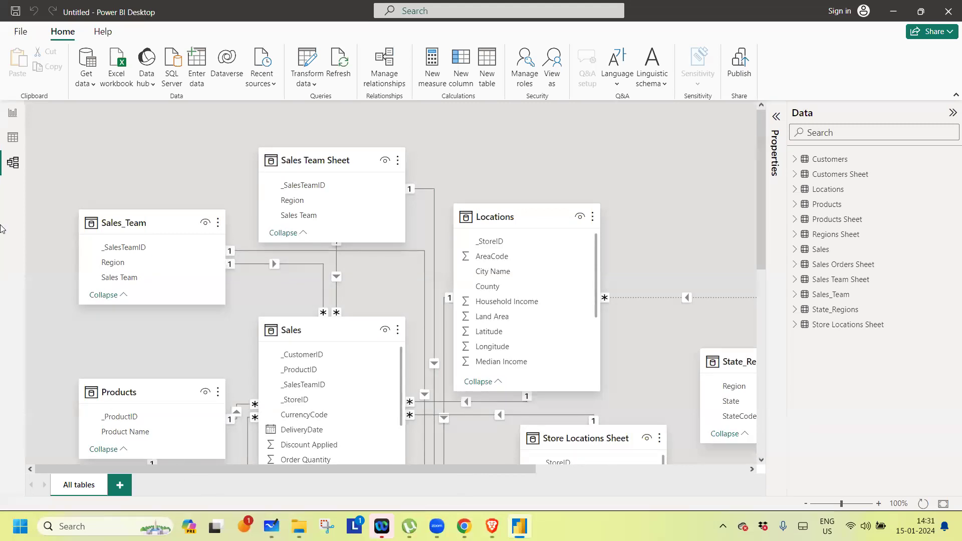
Step: Revisit the table view, return to the report view, and start publishing the report but cancel at the save request
{"action": "left_click", "coordinate": [13, 138]}
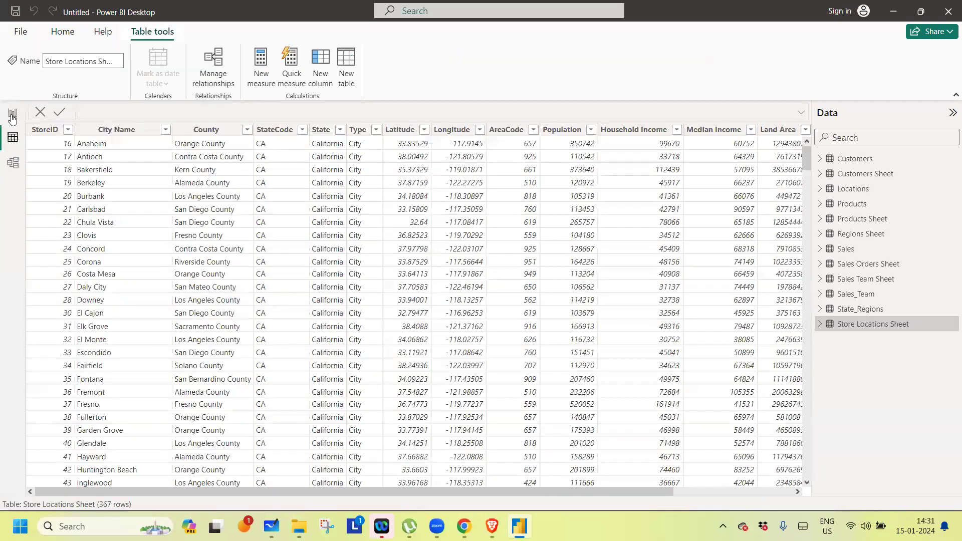
{"action": "left_click", "coordinate": [13, 112]}
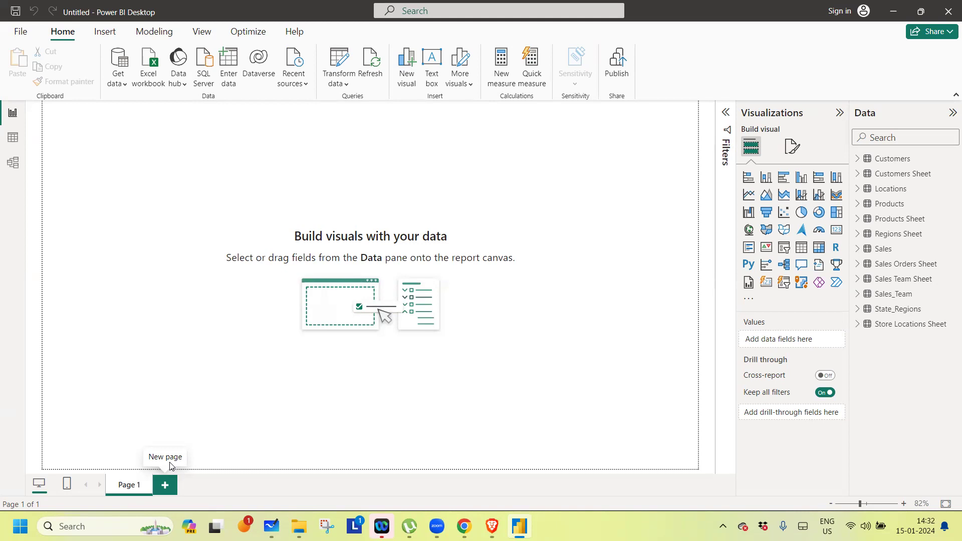
{"action": "left_click", "coordinate": [614, 76]}
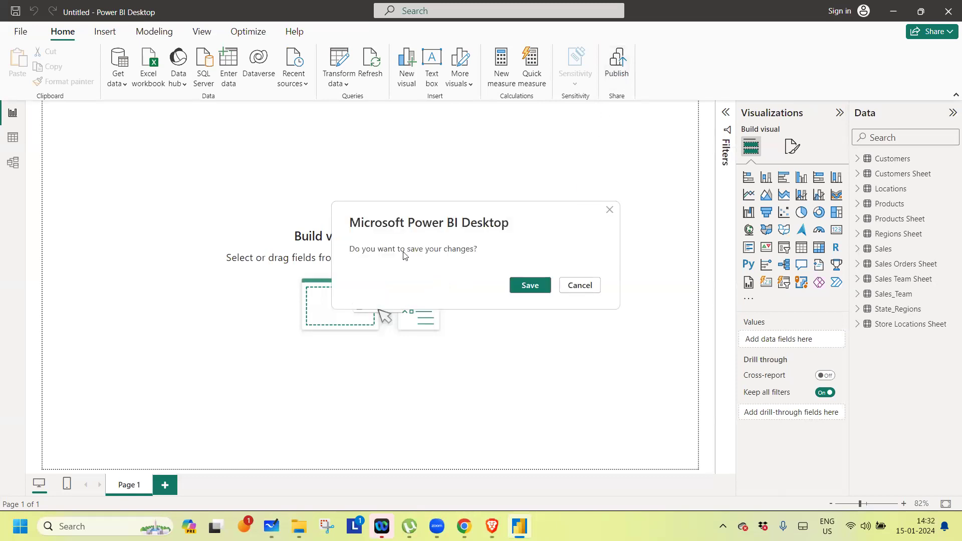
{"action": "left_click", "coordinate": [591, 287]}
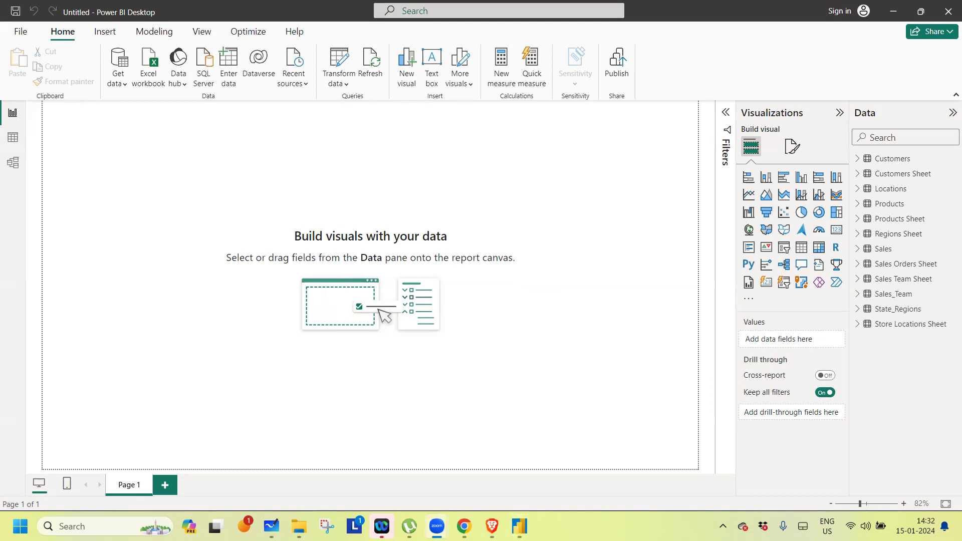
Step: Switch to Microsoft Whiteboard, draw another red bracket beside the Power BI versions list and tick Desktop, Service and Mobile again
{"action": "left_click", "coordinate": [271, 526]}
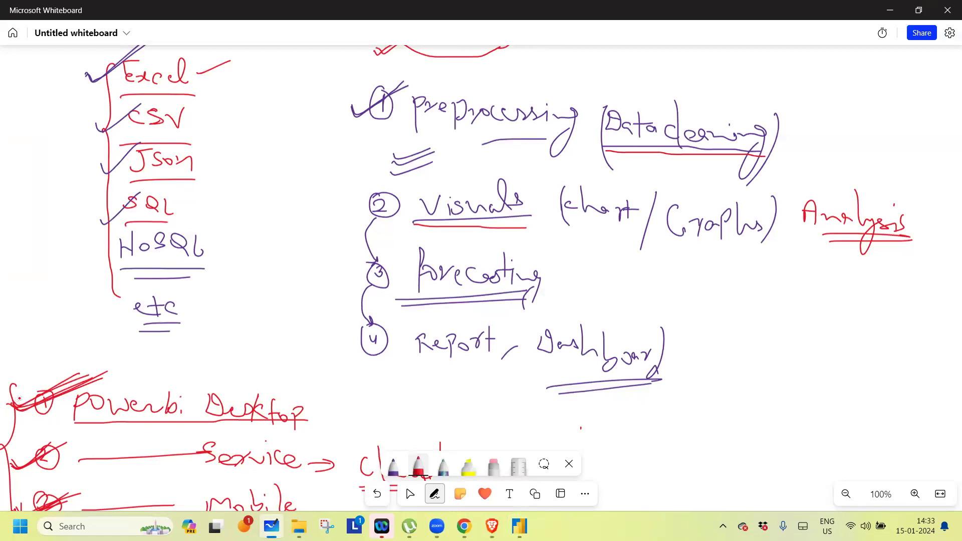
{"action": "mouse_move", "coordinate": [18, 386]}
{"action": "left_mouse_down"}
{"action": "mouse_move", "coordinate": [10, 464]}
{"action": "mouse_move", "coordinate": [24, 512]}
{"action": "left_mouse_up"}
{"action": "left_click_drag", "start_coordinate": [12, 402], "coordinate": [42, 377]}
{"action": "left_click_drag", "start_coordinate": [23, 453], "coordinate": [66, 441]}
{"action": "left_click_drag", "start_coordinate": [36, 502], "coordinate": [84, 487]}
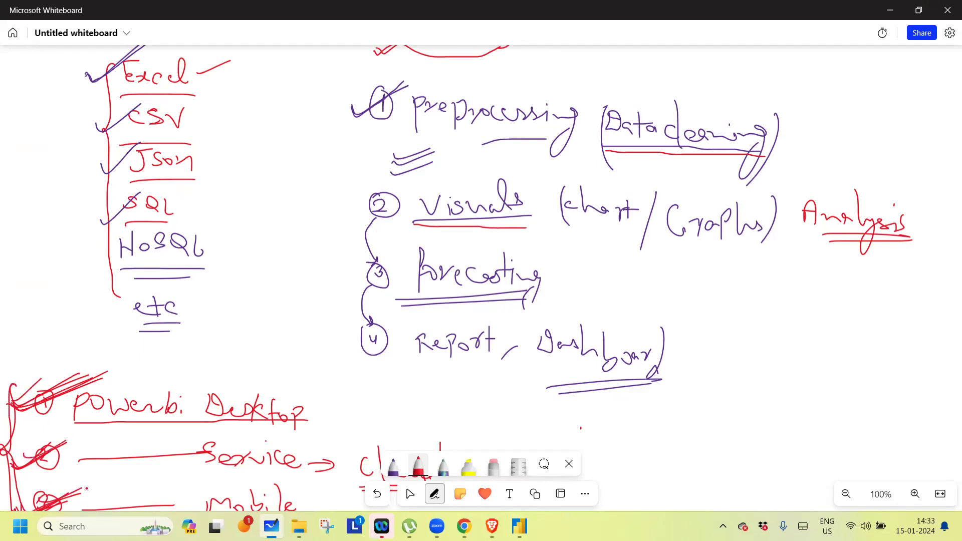